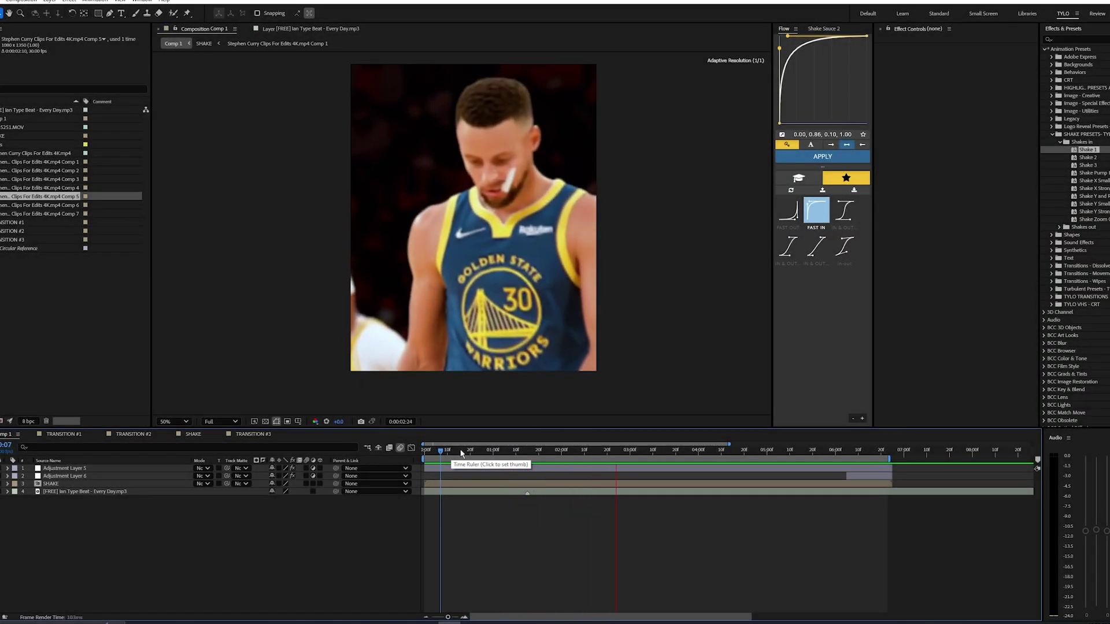
Scrub and play through Comp 1 to examine the finished transitions between the clips
left_click_drag(464, 449, 478, 450)
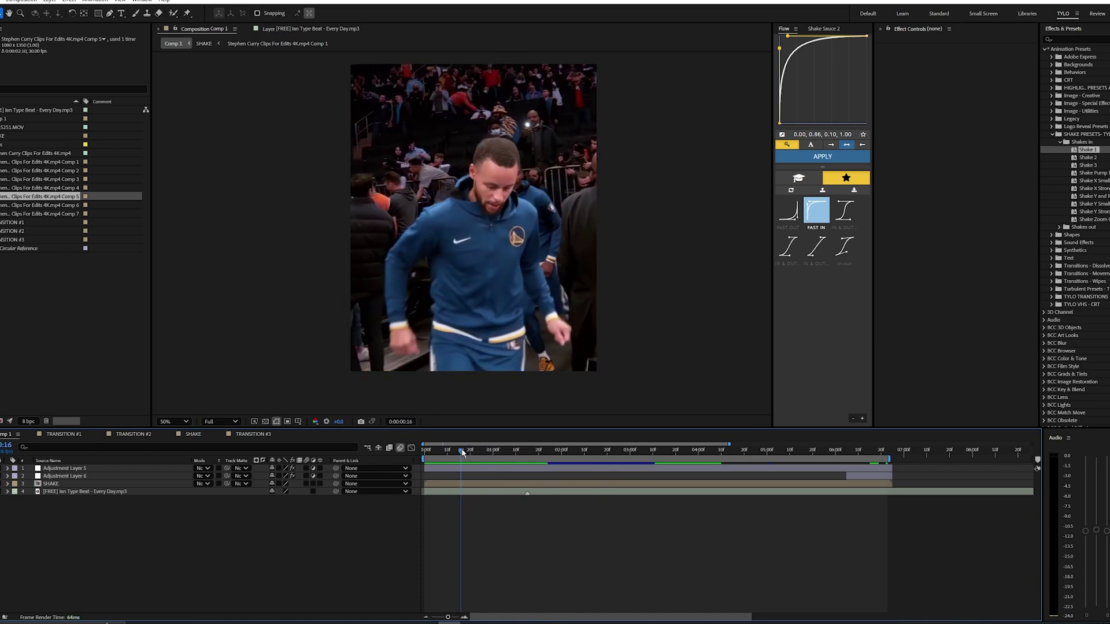
key("space")
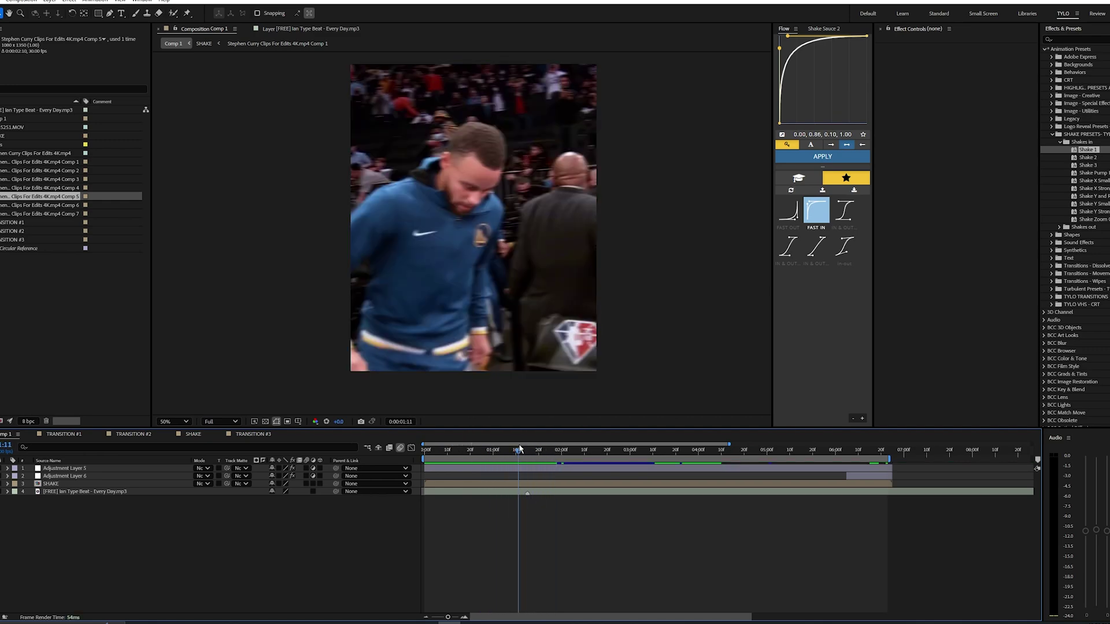
left_click(487, 453)
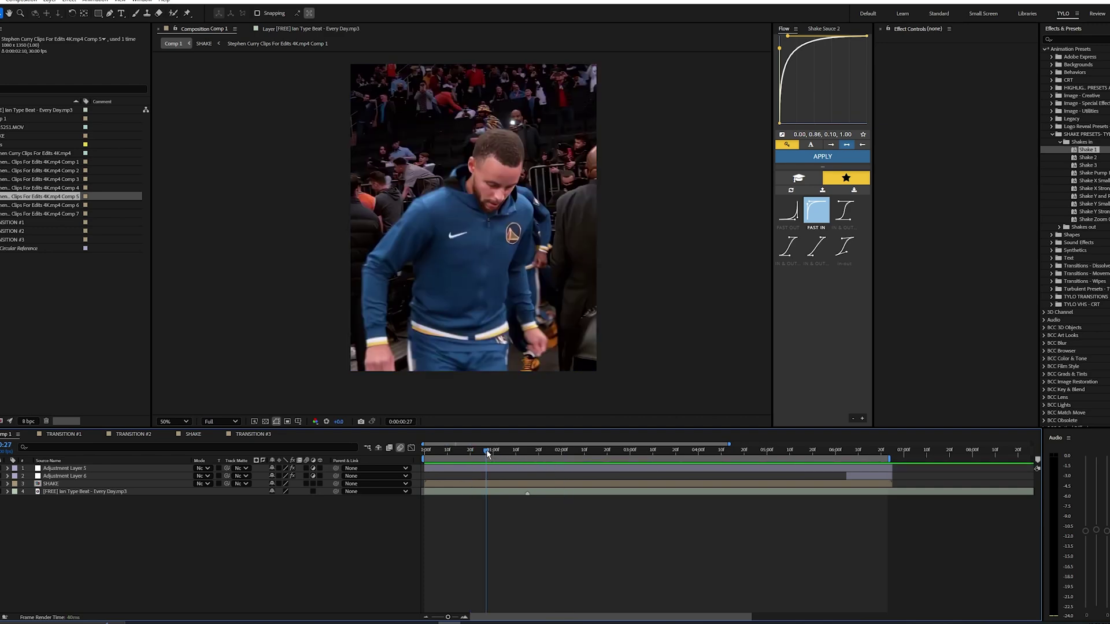
left_click_drag(493, 455, 588, 458)
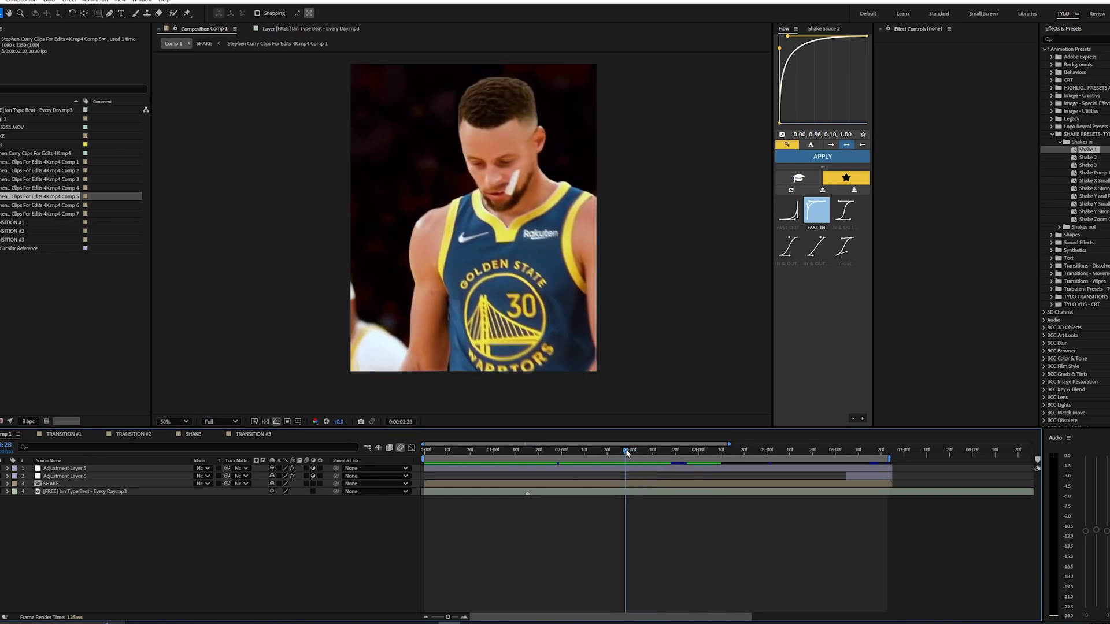
left_click_drag(627, 453, 752, 455)
key("space")
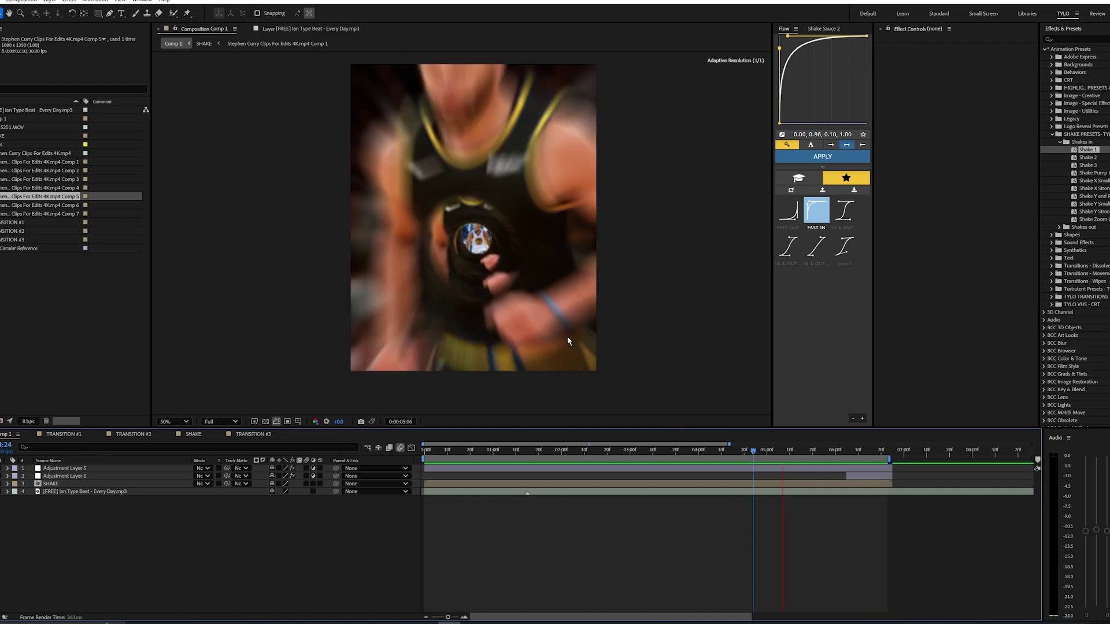
key("space")
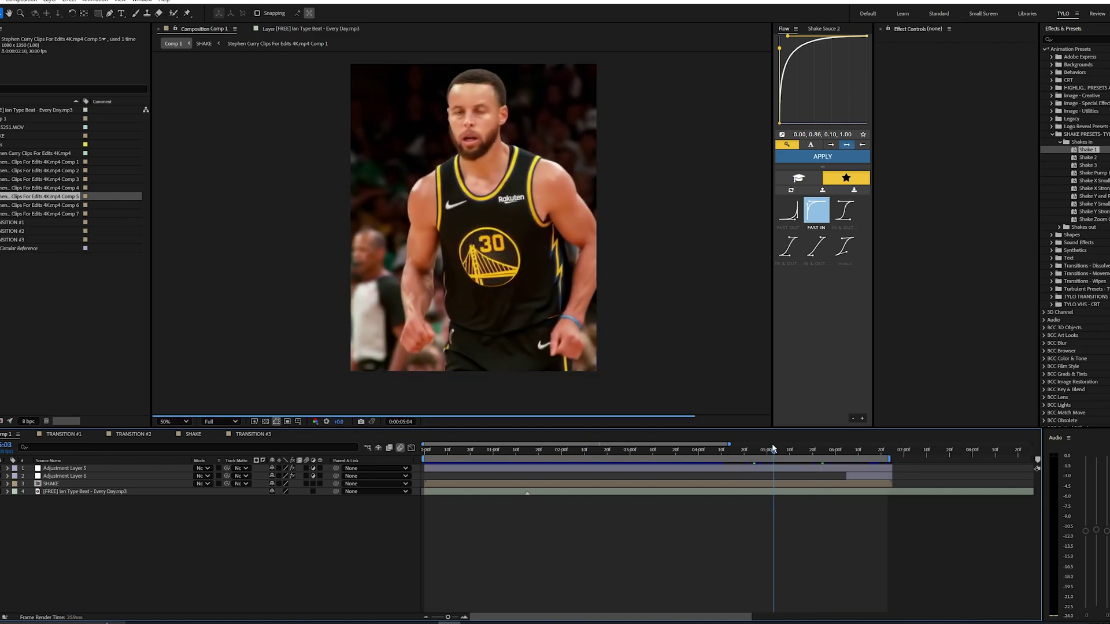
left_click(719, 453)
key("space")
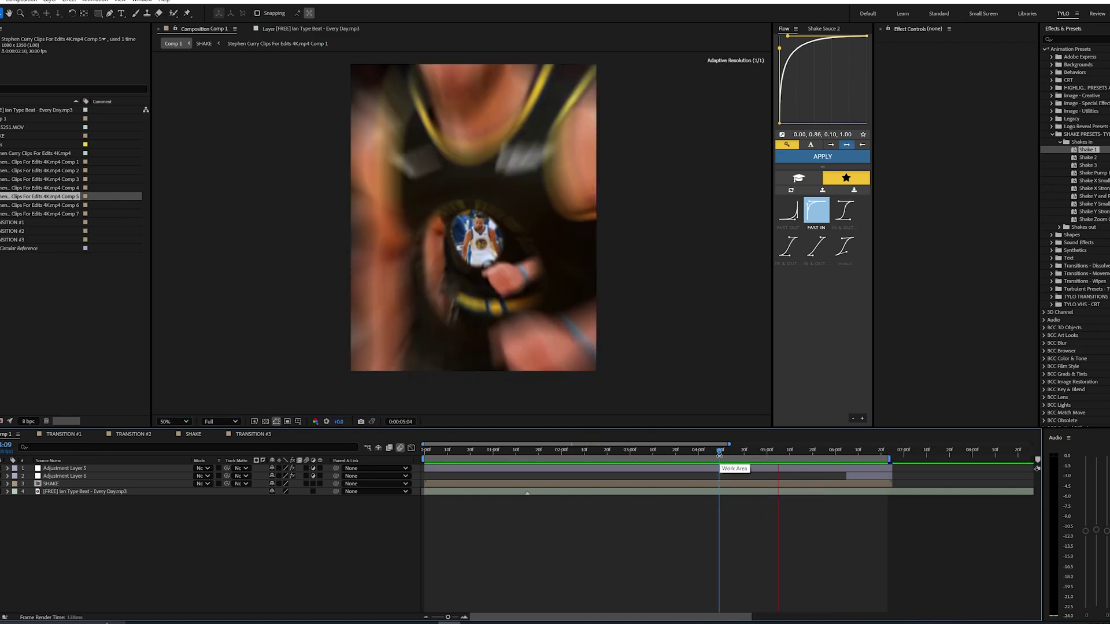
key("space")
left_click_drag(740, 453, 832, 446)
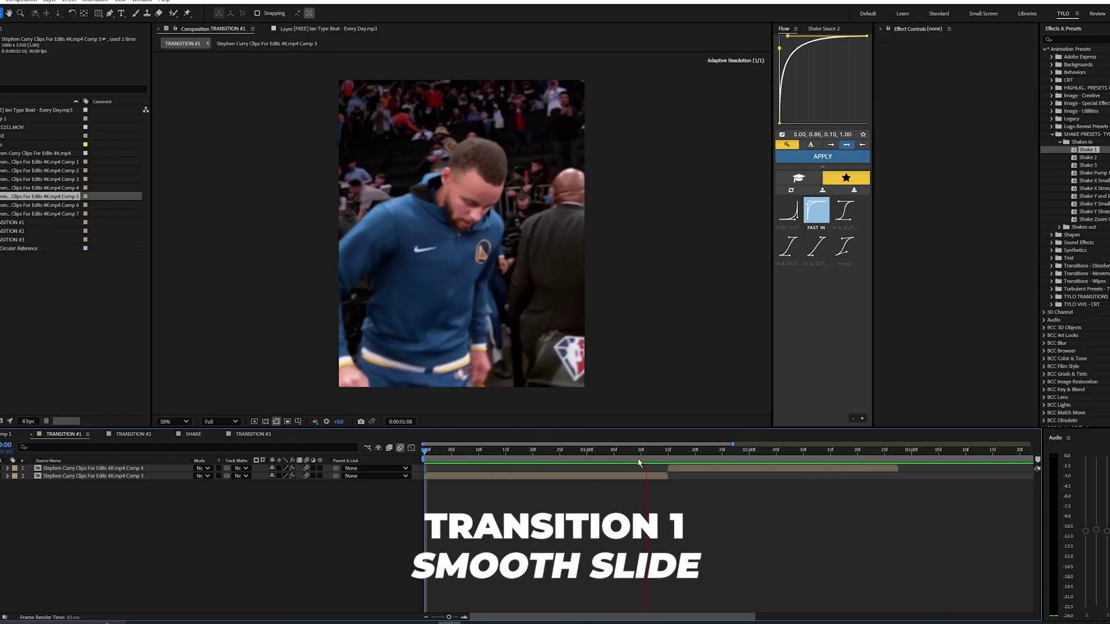
Start Position keyframing on the Comp 3 layer of TRANSITION #1 with a first keyframe at 0:00:01:06
left_click(627, 476)
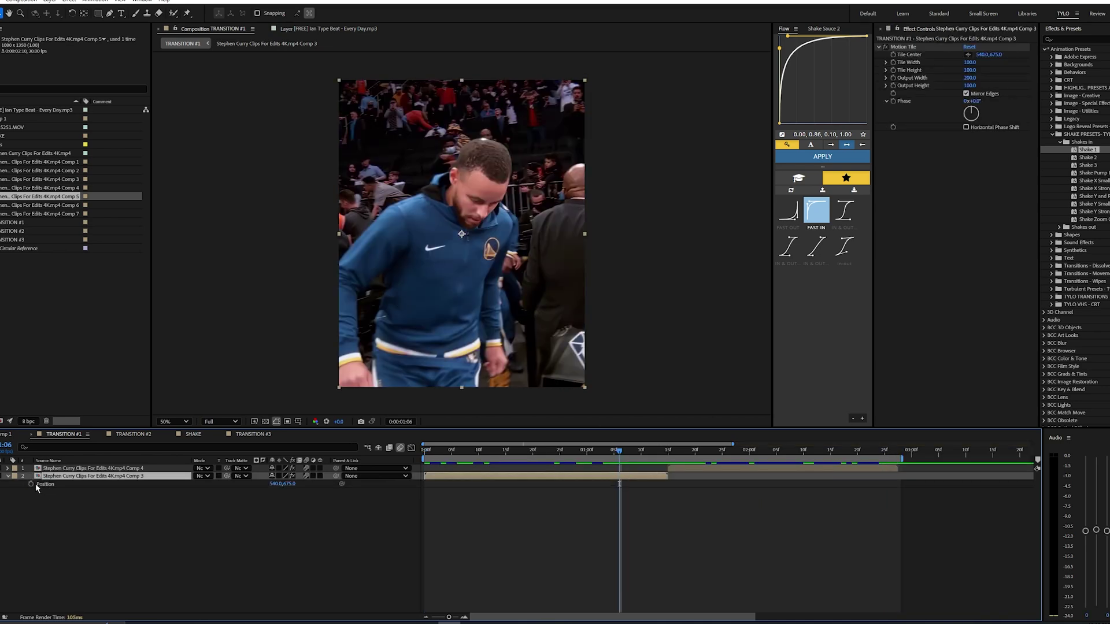
left_click(31, 483)
left_click(629, 513)
scroll(632, 513, "up", 1)
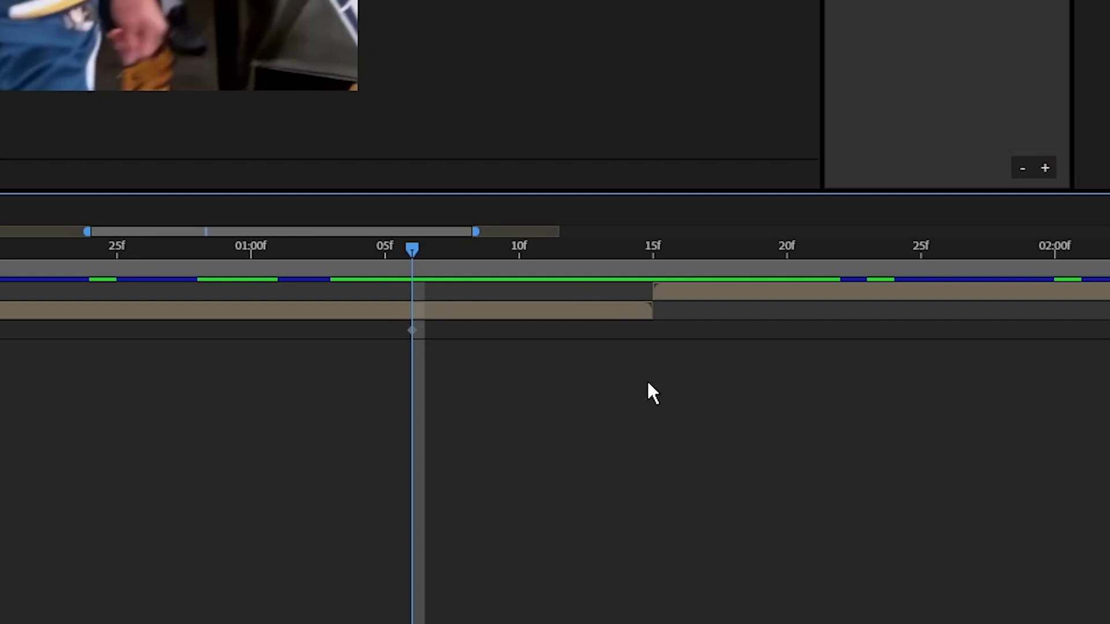
Add a second Position keyframe to the Comp 3 layer at 0:00:01:15
mouse_move(547, 249)
left_mouse_down()
mouse_move(647, 263)
mouse_move(546, 254)
left_mouse_up()
left_click(588, 317)
mouse_move(634, 264)
left_mouse_down()
mouse_move(566, 262)
mouse_move(645, 261)
left_mouse_up()
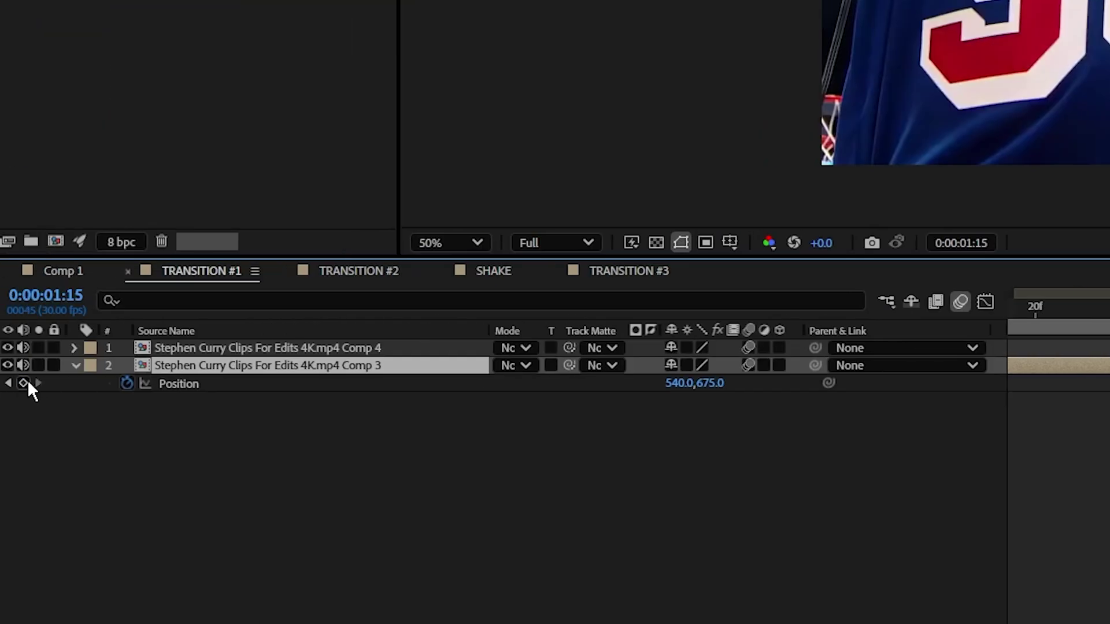
left_click(25, 382)
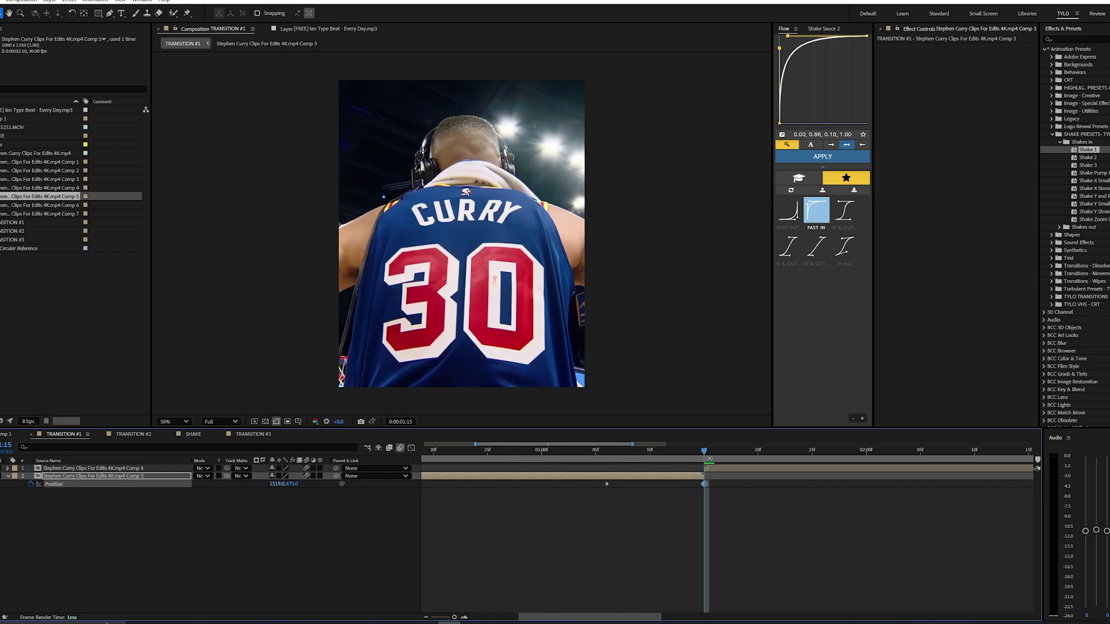
Place the second keyframe at 0:00:01:14 and set its Position to -546, 675, sliding the clip out of frame
left_click(689, 452)
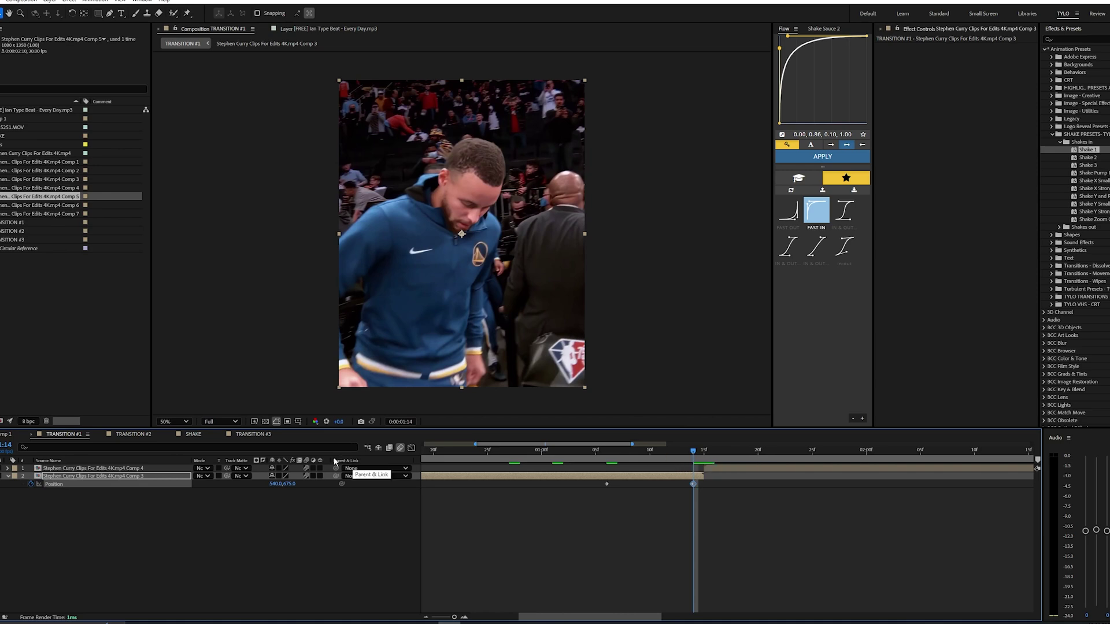
left_click_drag(272, 484, 2, 478)
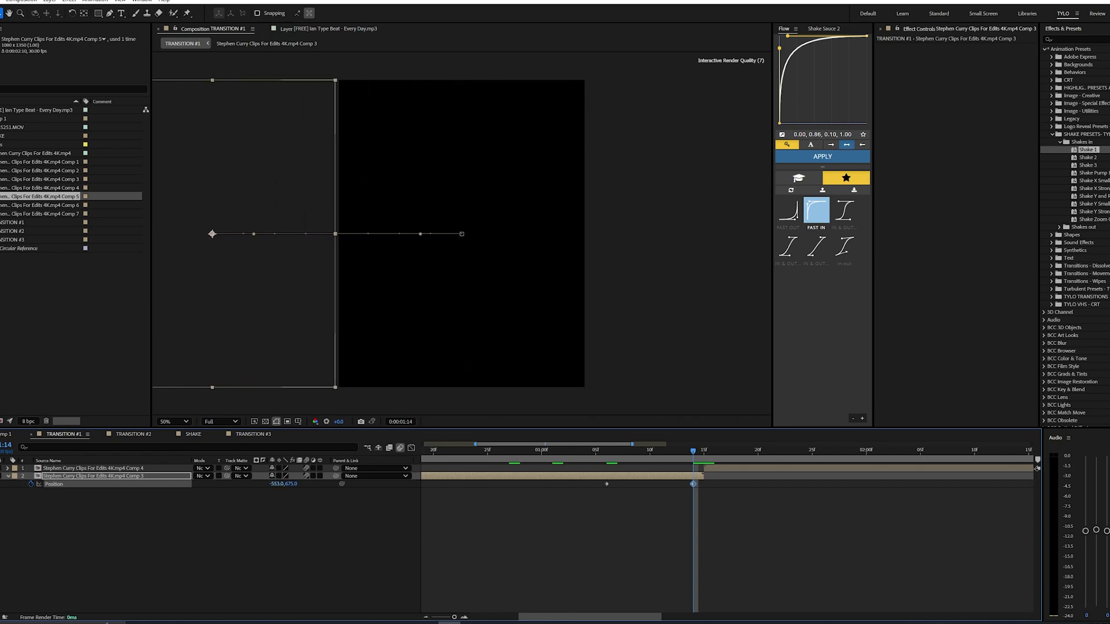
left_click(462, 504)
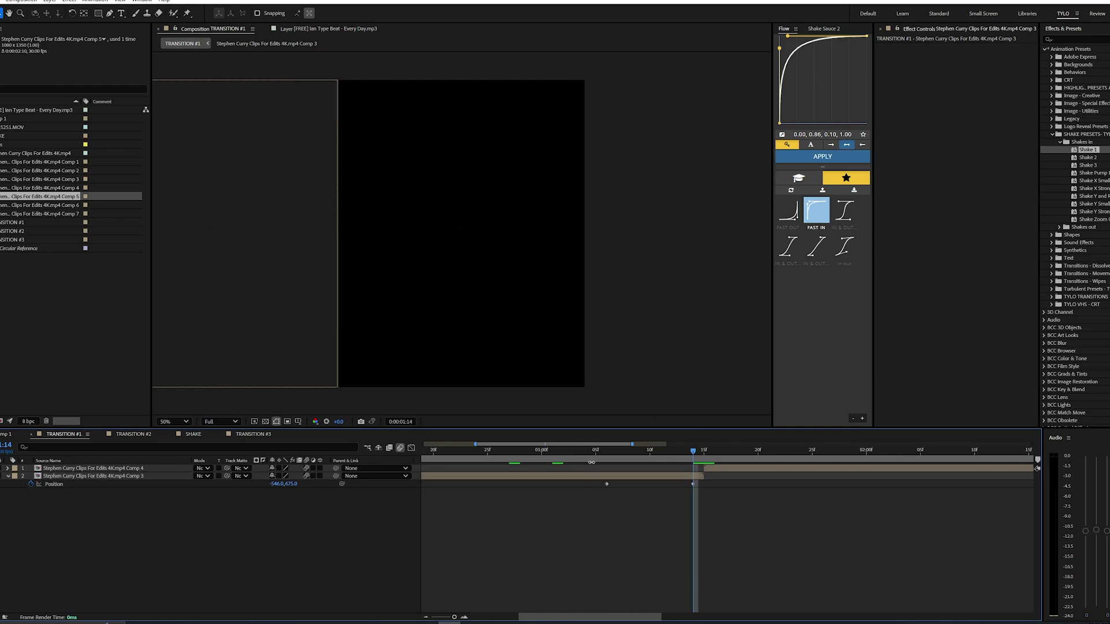
Enable motion blur for the Comp 3 layer and for the composition, checking it mid-slide at 0:00:01:12
left_click_drag(696, 467, 675, 467)
left_click(307, 476)
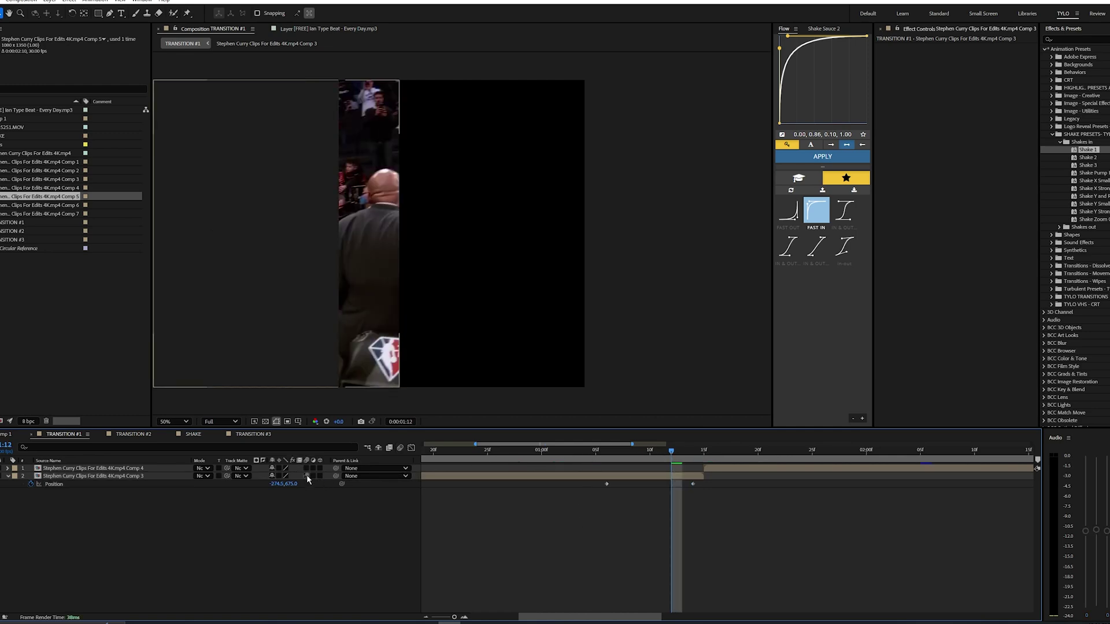
left_click(399, 447)
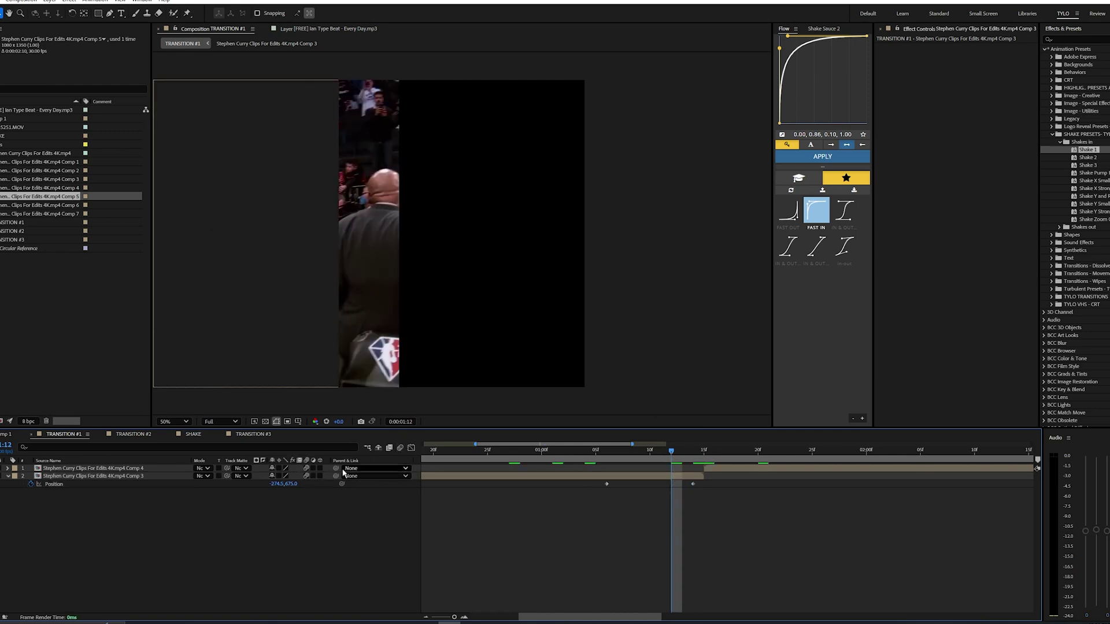
left_click(400, 448)
left_click(584, 475)
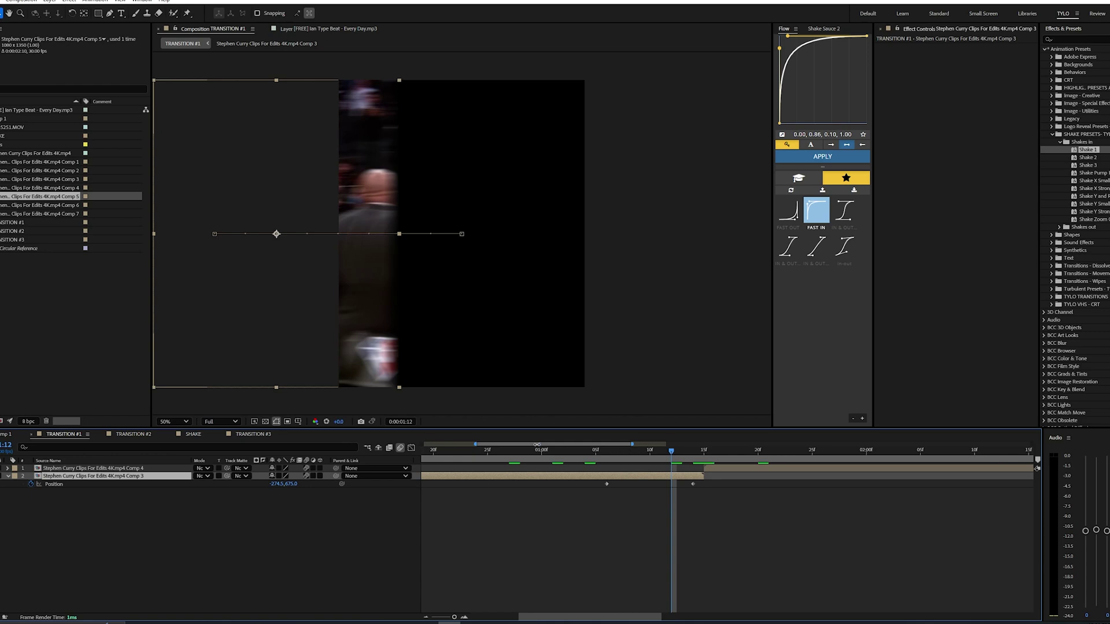
Move the Comp 3 layer's second Position keyframe to 0:00:01:15, at the cut between the clips
left_click_drag(671, 450, 607, 455)
left_click(634, 511)
left_click(630, 478)
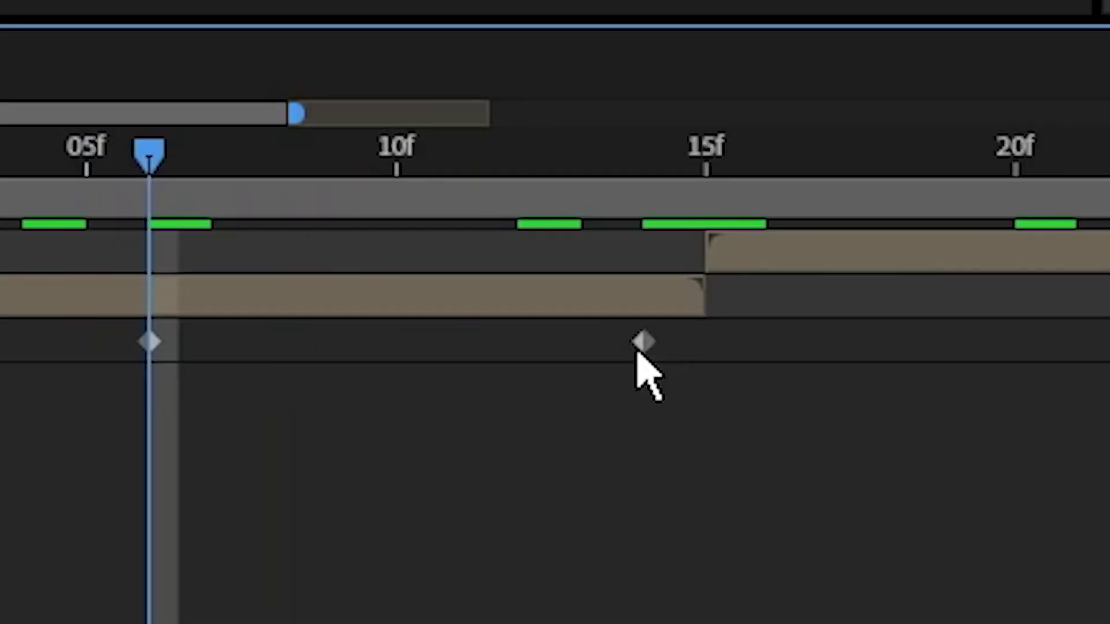
left_click_drag(692, 484, 705, 486)
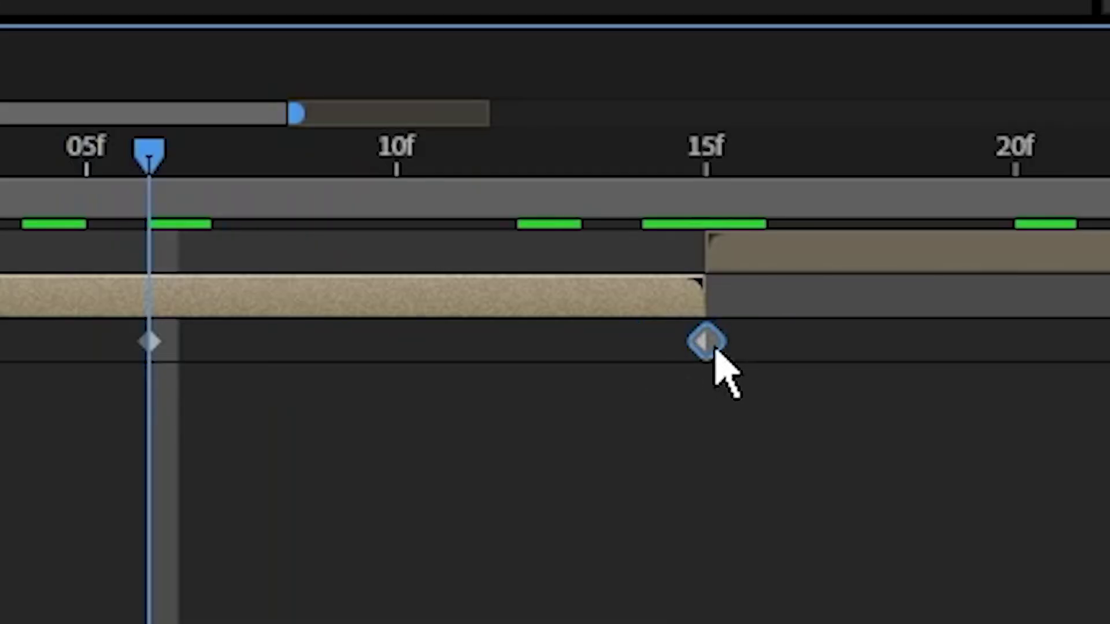
left_click(751, 482)
left_click_drag(644, 151, 149, 151)
Apply Easy Ease to both Position keyframes of the Comp 3 layer
left_click_drag(947, 474, 43, 317)
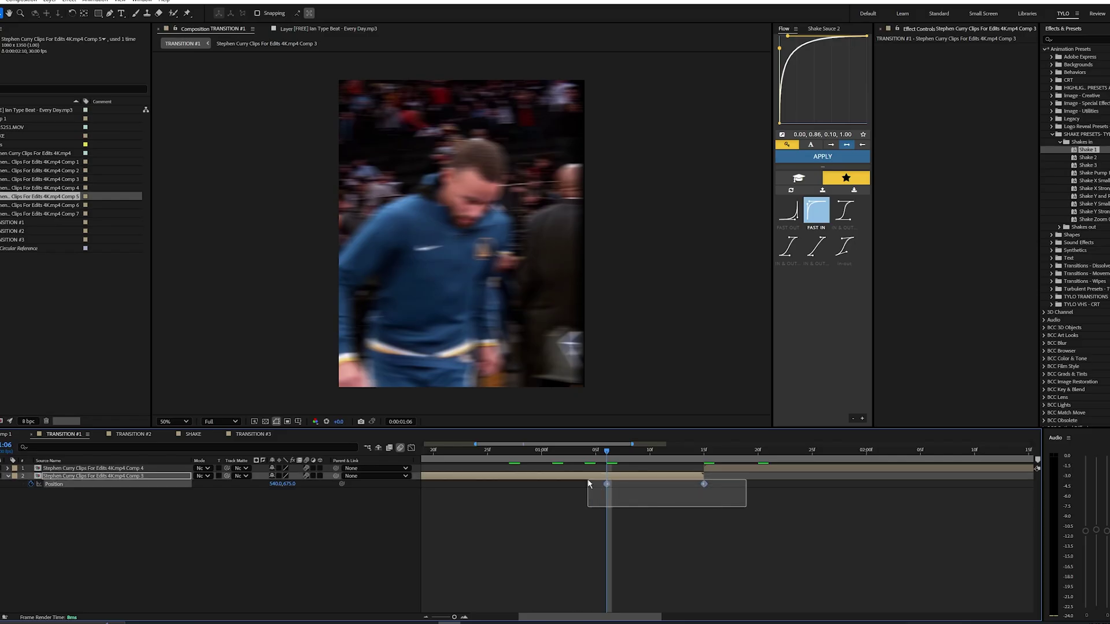
left_click_drag(588, 484, 587, 484)
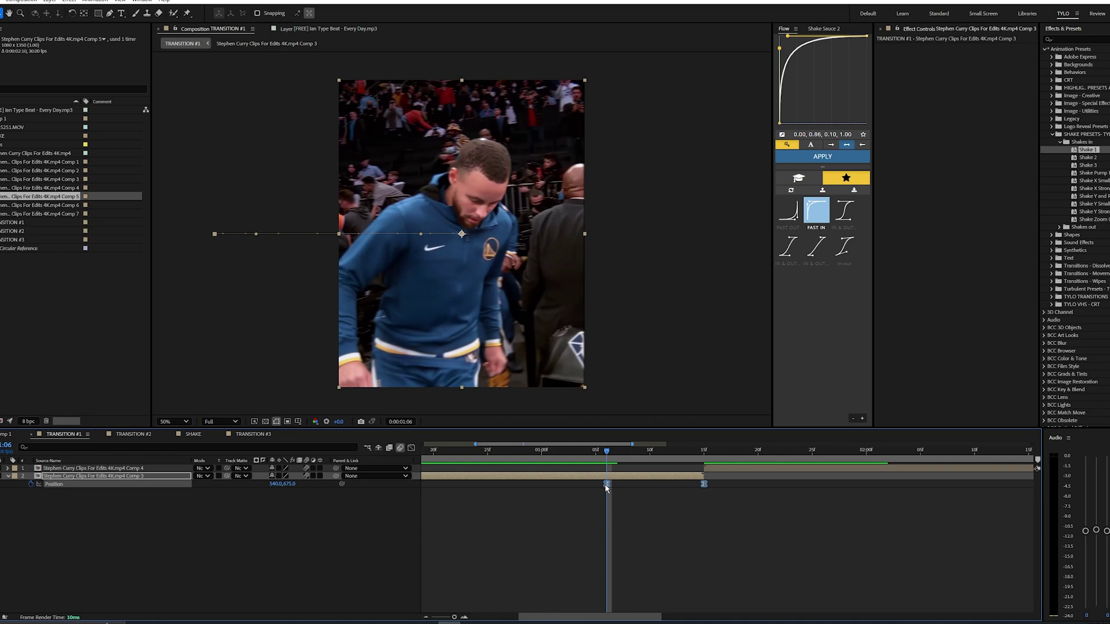
right_click(605, 484)
mouse_move(670, 478)
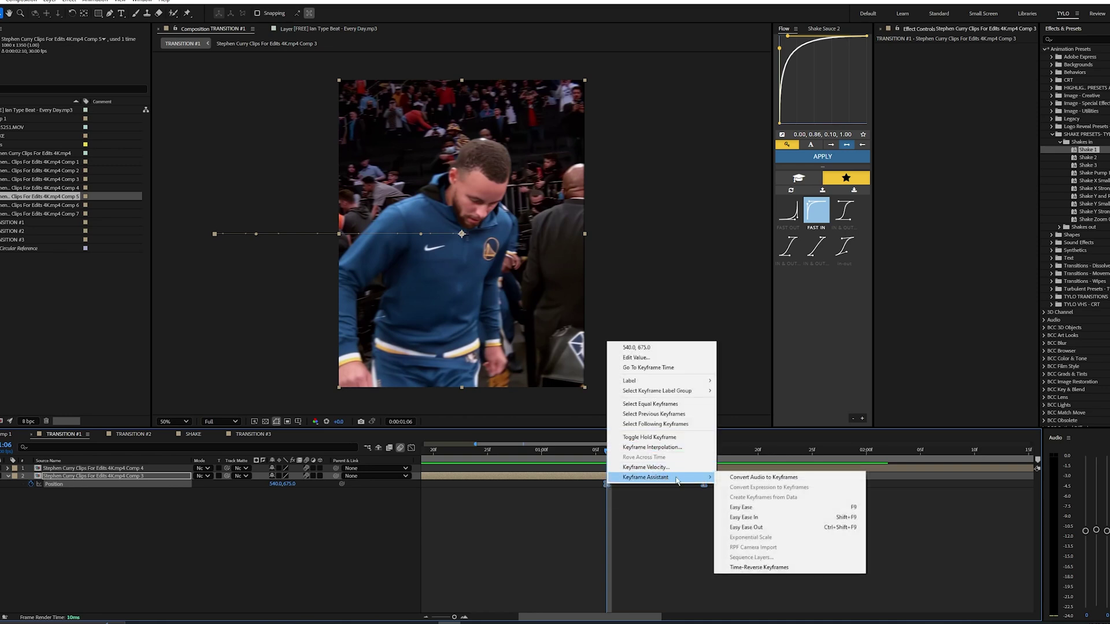
left_click(769, 507)
Reshape the Position speed graph so the slide-out starts slowly and peaks sharply at the last keyframe
left_click_drag(702, 508, 487, 475)
key("shift+F3")
right_click(652, 534)
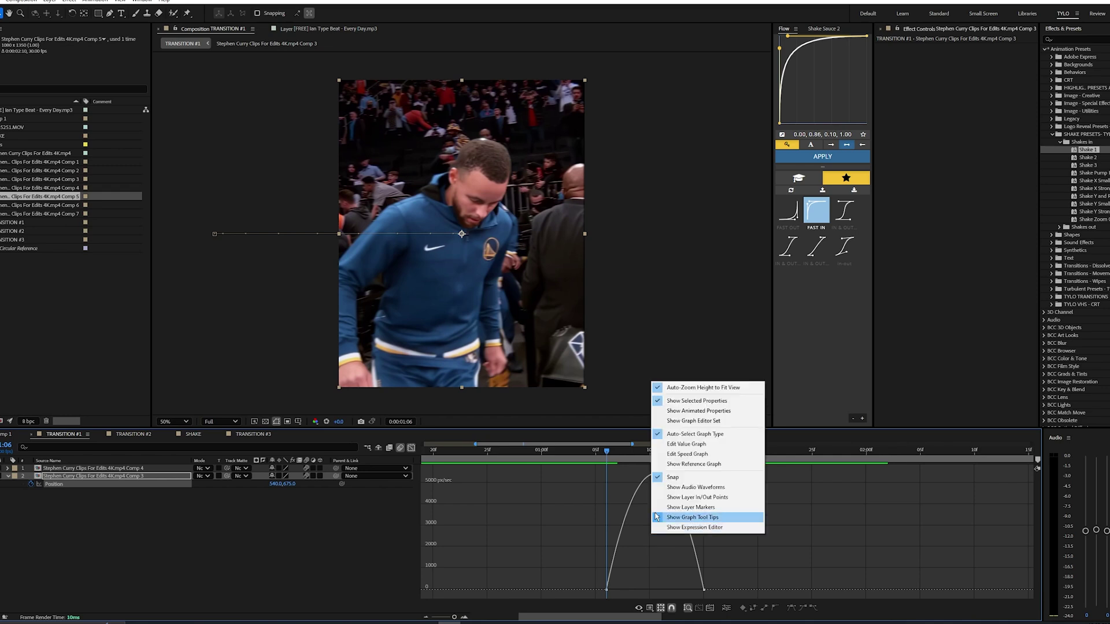
left_click(682, 438)
scroll(670, 529, "up", 2)
left_click_drag(670, 528, 592, 543)
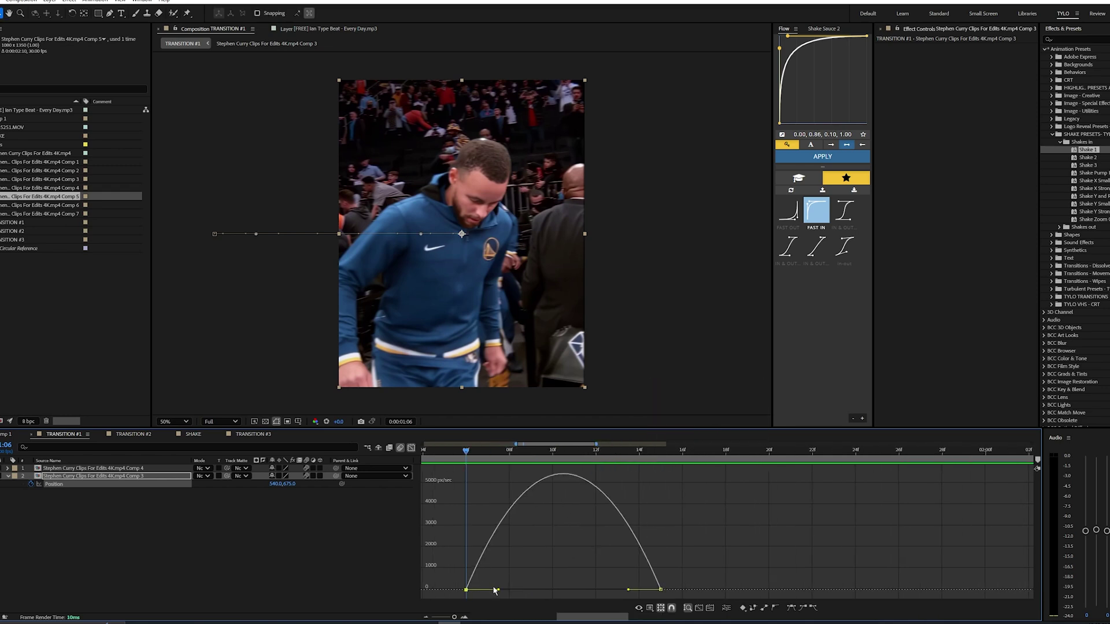
left_click_drag(494, 590, 698, 599)
left_click(554, 480)
Play back the slide-out across the cut and close the graph editor
left_click_drag(466, 451, 443, 451)
key("space")
scroll(526, 487, "down", 2)
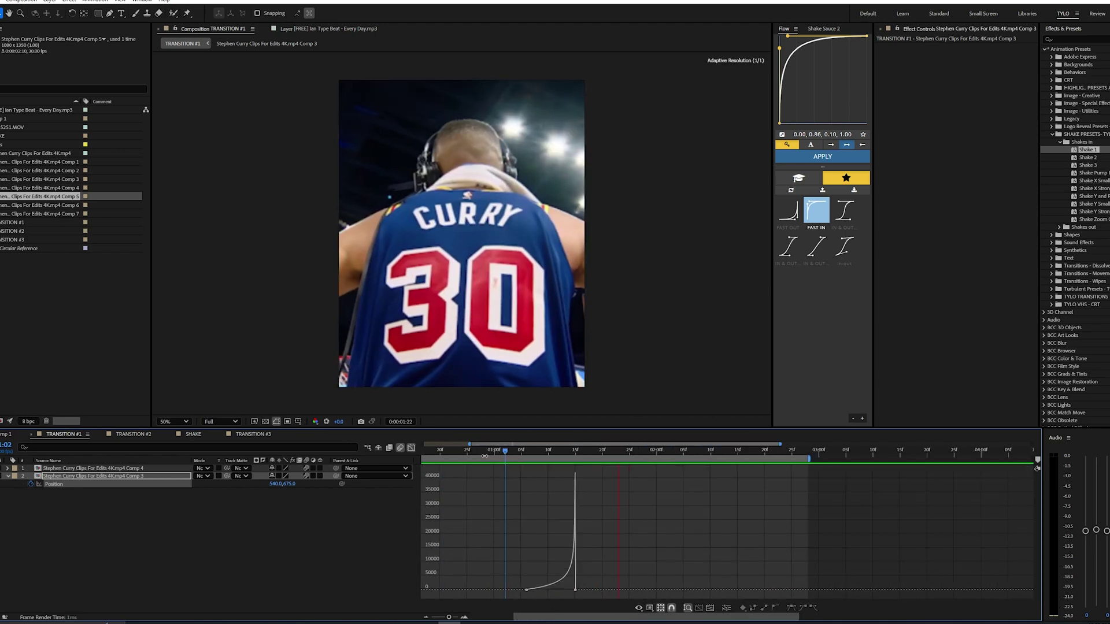
key("space")
left_click(411, 447)
Add Position keyframes to the Comp 4 layer at its start, 0:00:01:15, and at 0:00:01:23
key("equal")
key("equal")
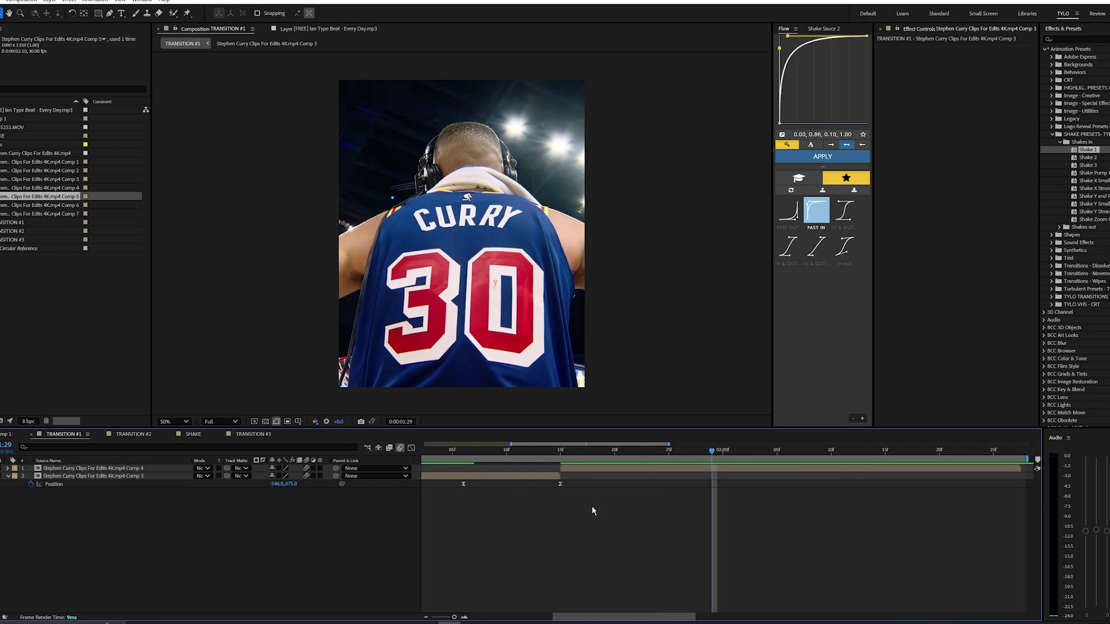
scroll(569, 513, "down", 2)
left_click(549, 467)
key("i")
key("p")
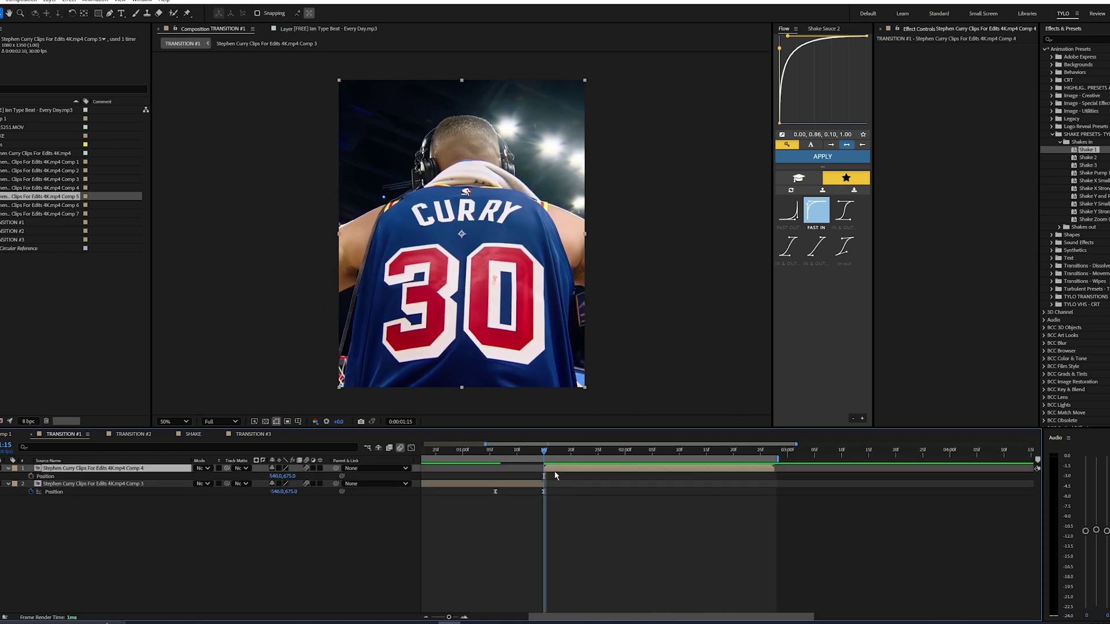
scroll(556, 495, "up", 2)
left_click_drag(558, 494, 573, 498)
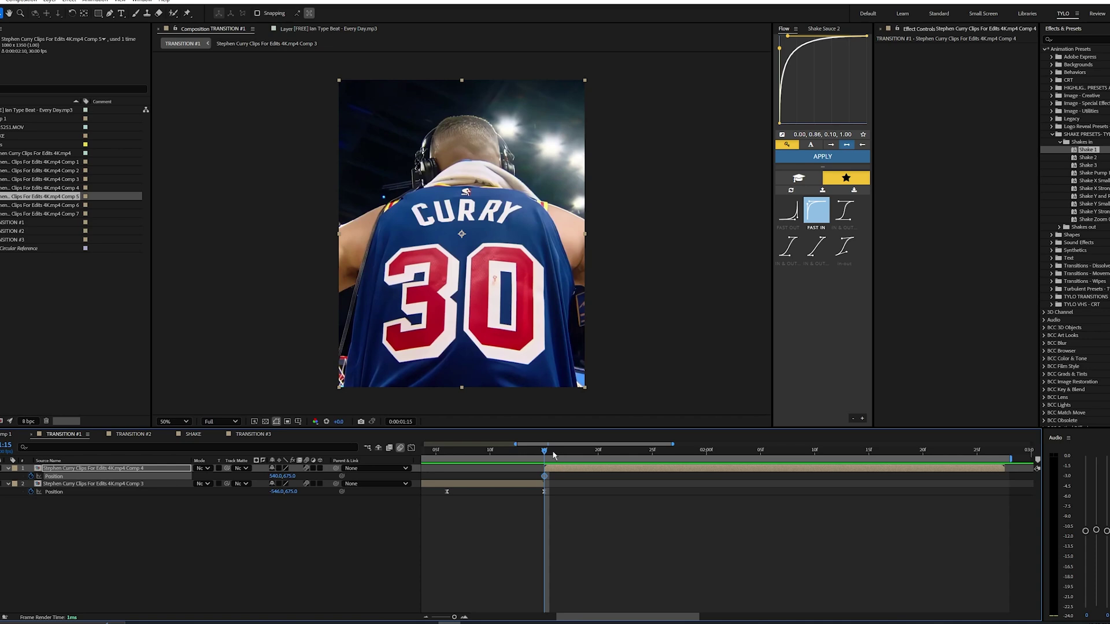
left_click_drag(553, 455, 642, 457)
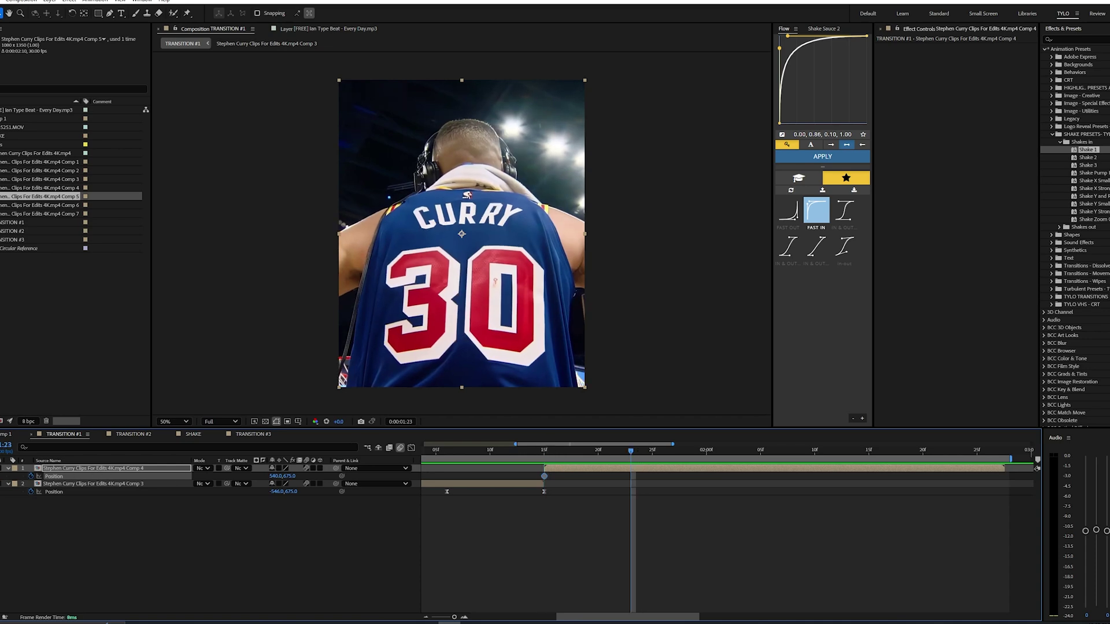
left_click(584, 478)
Try setting the Comp 4 layer's first Position keyframe to 1661, 675, outside the frame, and preview the slide-in
left_click(542, 455)
left_click(544, 476)
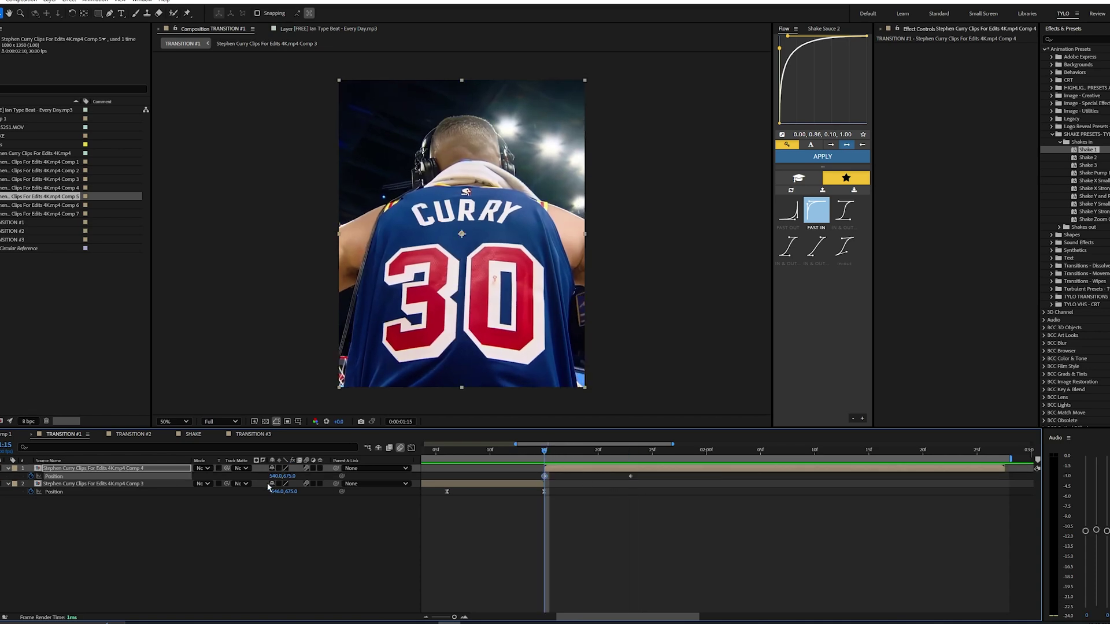
left_click_drag(276, 476, 957, 477)
left_click_drag(719, 460, 769, 457)
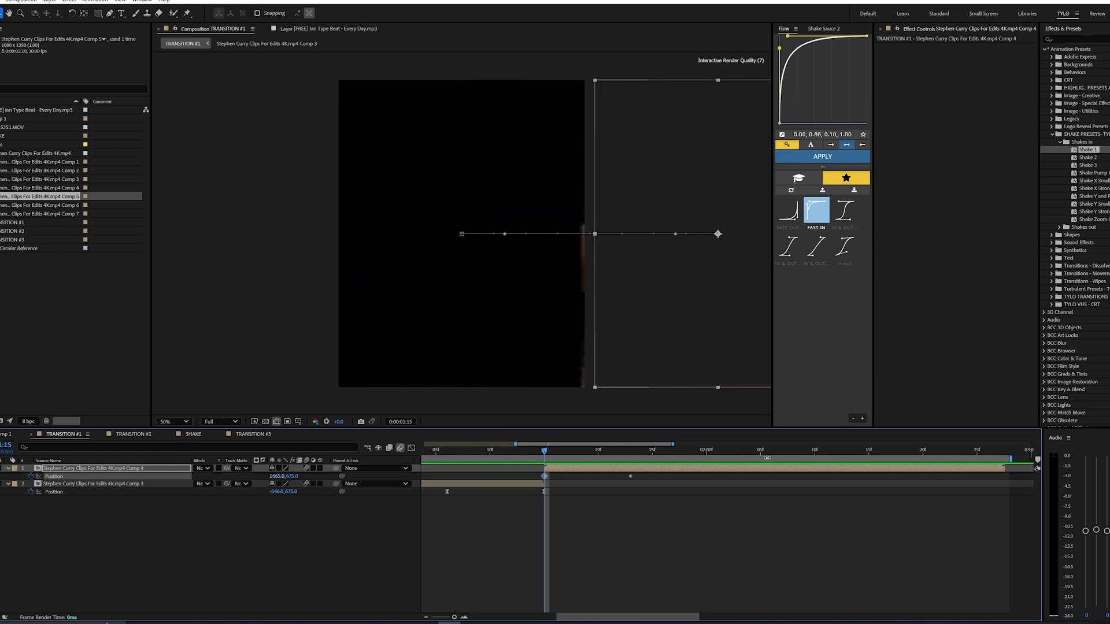
key("space")
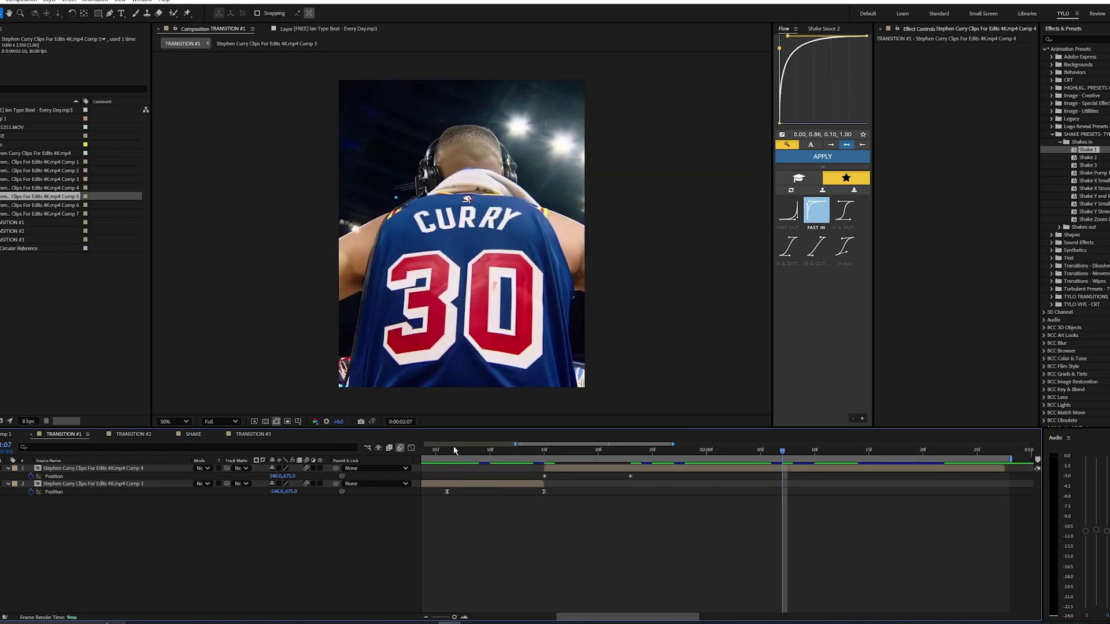
left_click(477, 451)
Set the Comp 4 layer's Position keyframe at 0:00:01:15 to 319, 675
left_click_drag(477, 452, 542, 458)
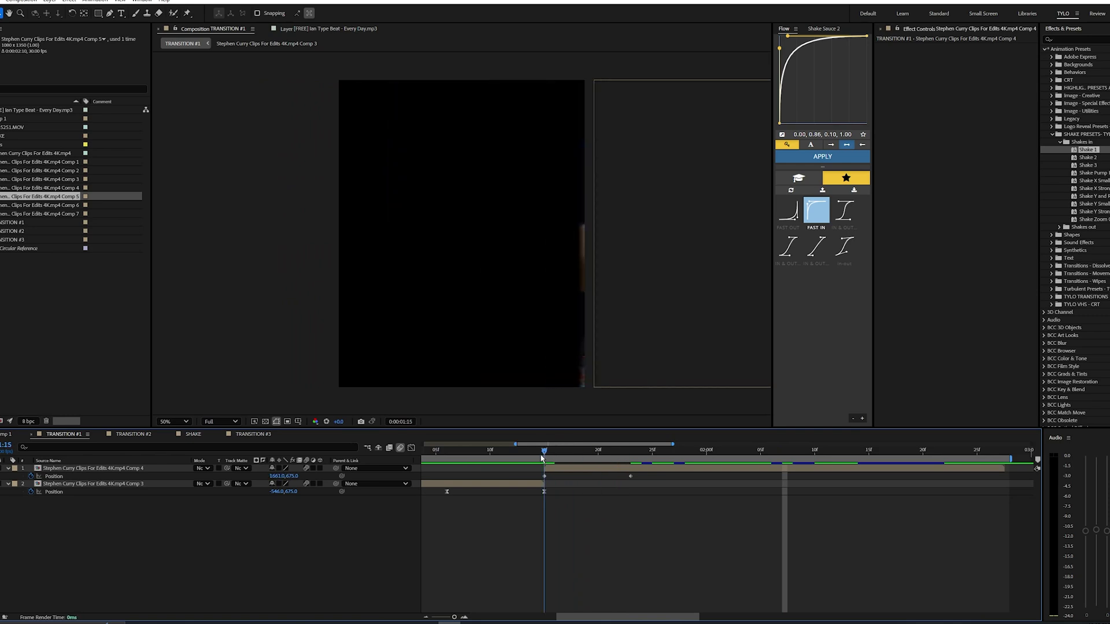
left_click_drag(273, 476, 196, 475)
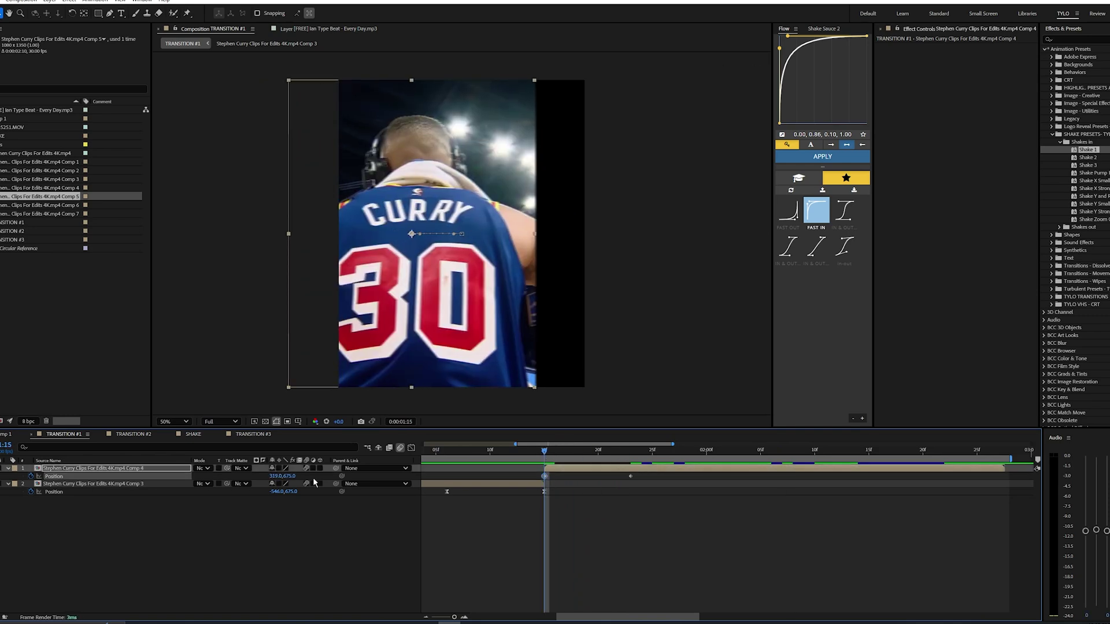
Try setting the Comp 4 layer's Position keyframe at 0:00:01:15 to -560, 675 and preview the slide-in
left_click(143, 482, "shift")
left_click(221, 557)
left_click_drag(274, 475, 223, 475)
scroll(523, 533, "left", 3)
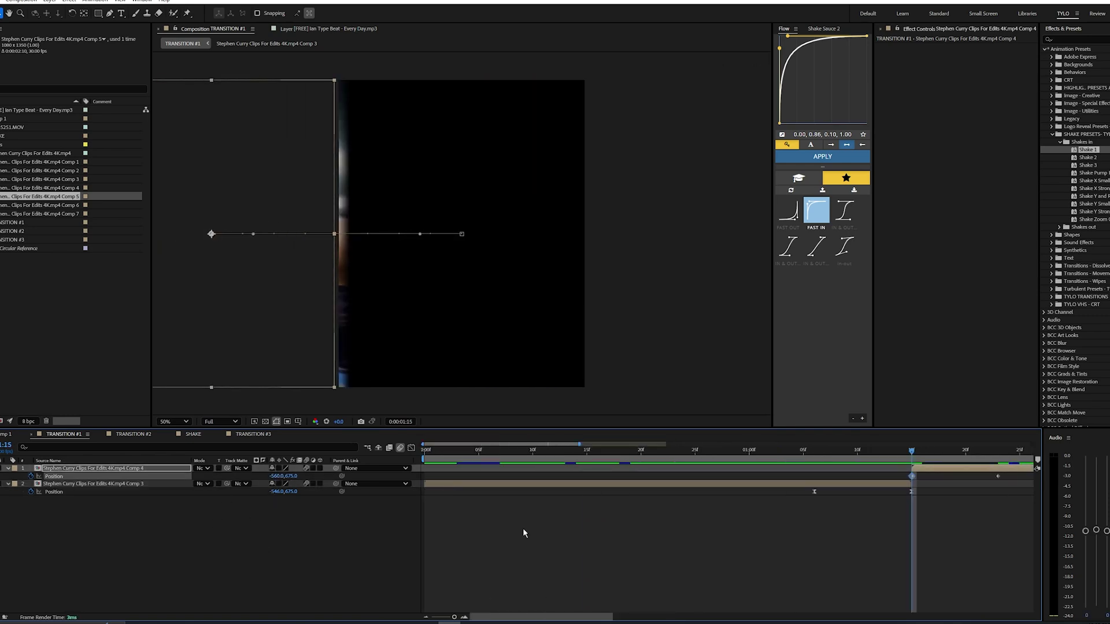
left_click(795, 453)
key("space")
scroll(836, 503, "down", 3)
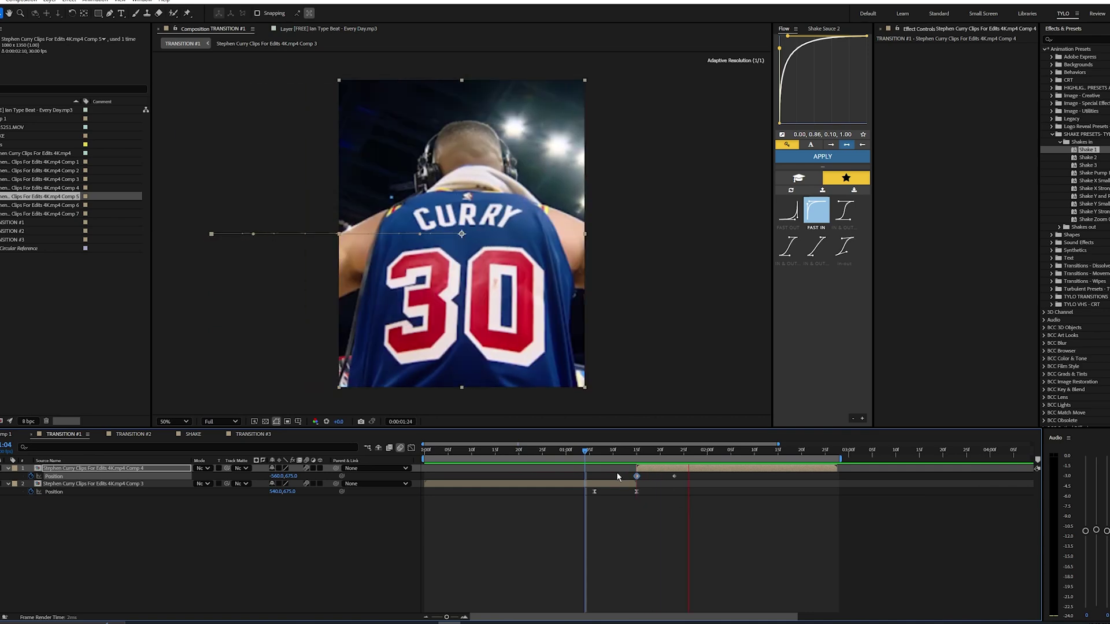
Return to the Comp 4 layer's first keyframe and undo its last two Position changes
scroll(638, 503, "up", 5)
scroll(563, 509, "down", 6)
scroll(559, 508, "up", 4)
left_click(616, 454)
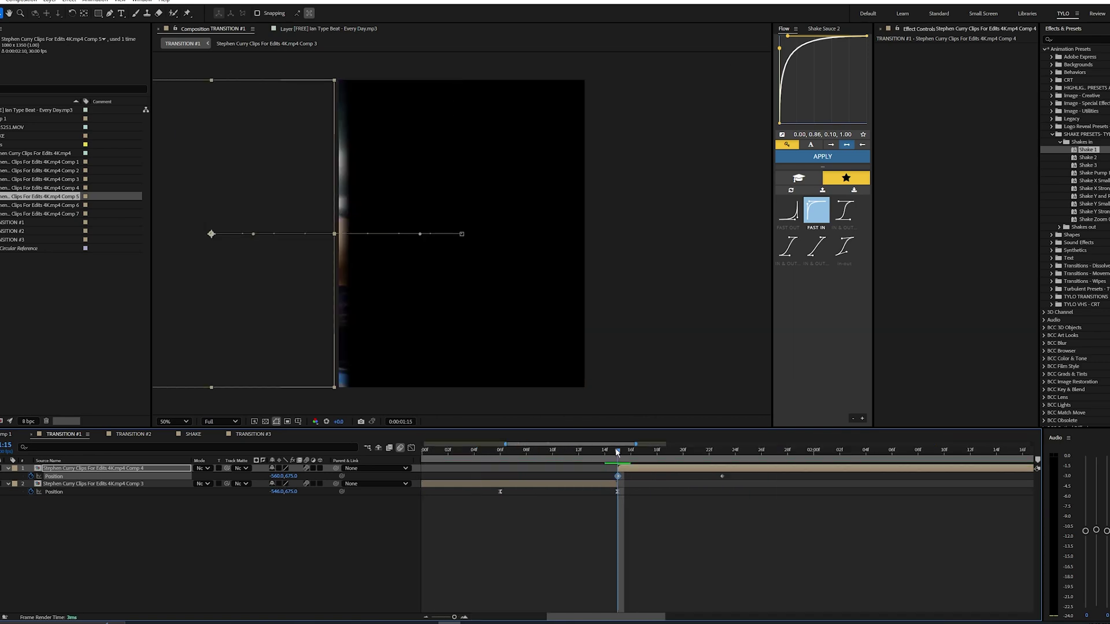
key("ctrl+z")
key("ctrl+z")
left_click_drag(617, 453, 510, 476)
Reshape the Comp 4 layer's Position speed graph to peak at 0:00:01:15 and ease down to the last keyframe
scroll(553, 521, "down", 3)
scroll(583, 491, "up", 5)
scroll(588, 497, "down", 5)
left_click(413, 447)
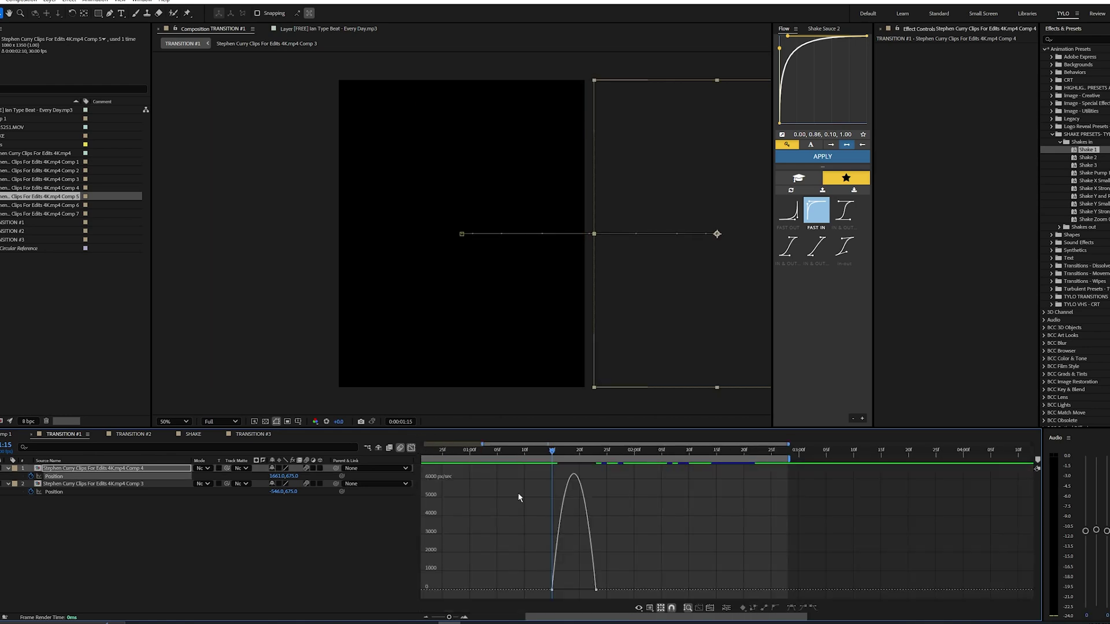
left_click(662, 589)
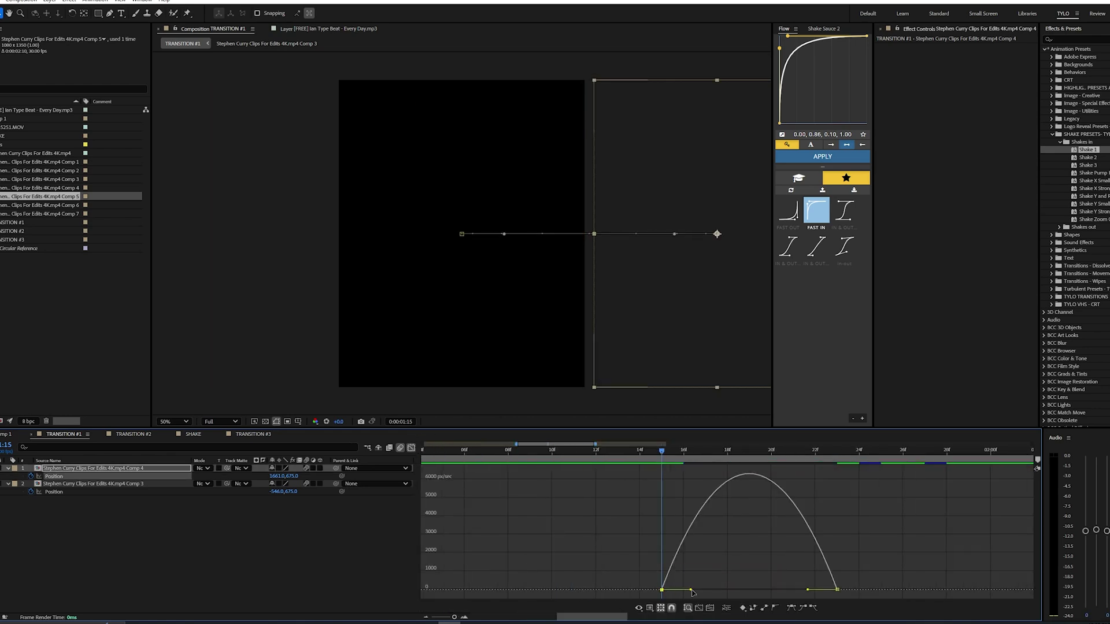
left_click_drag(692, 592, 667, 461)
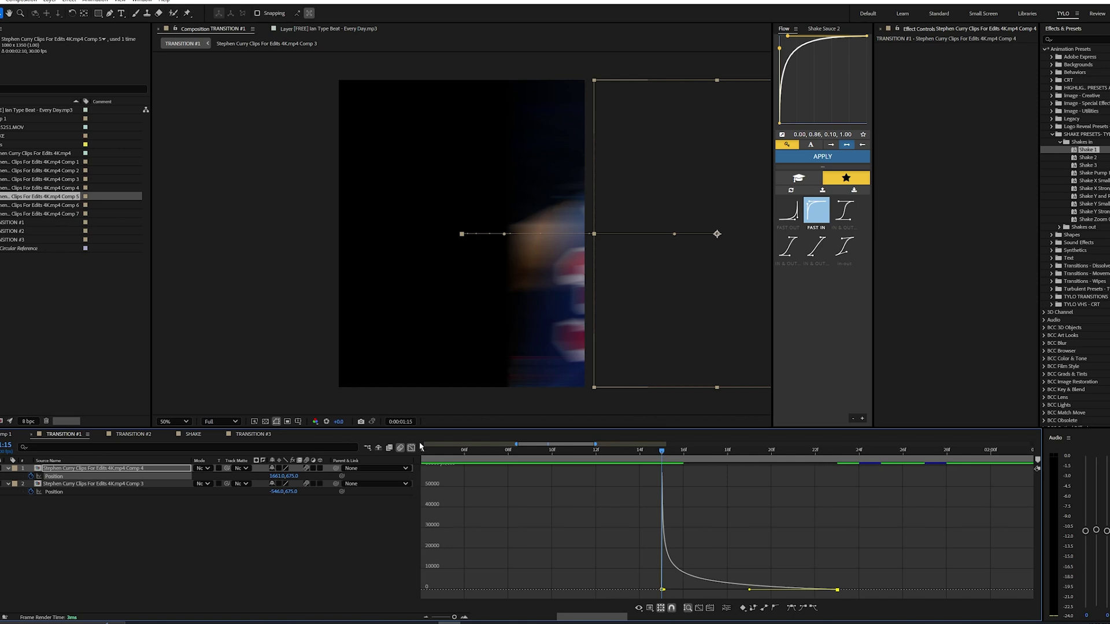
left_click(412, 447)
Find the Motion Tile effect and apply it to the Comp 3 layer, checking the frame at 0:00:01:09
scroll(643, 492, "down", 3)
left_click(616, 451)
left_click(601, 484)
left_click(1073, 39)
type("mot")
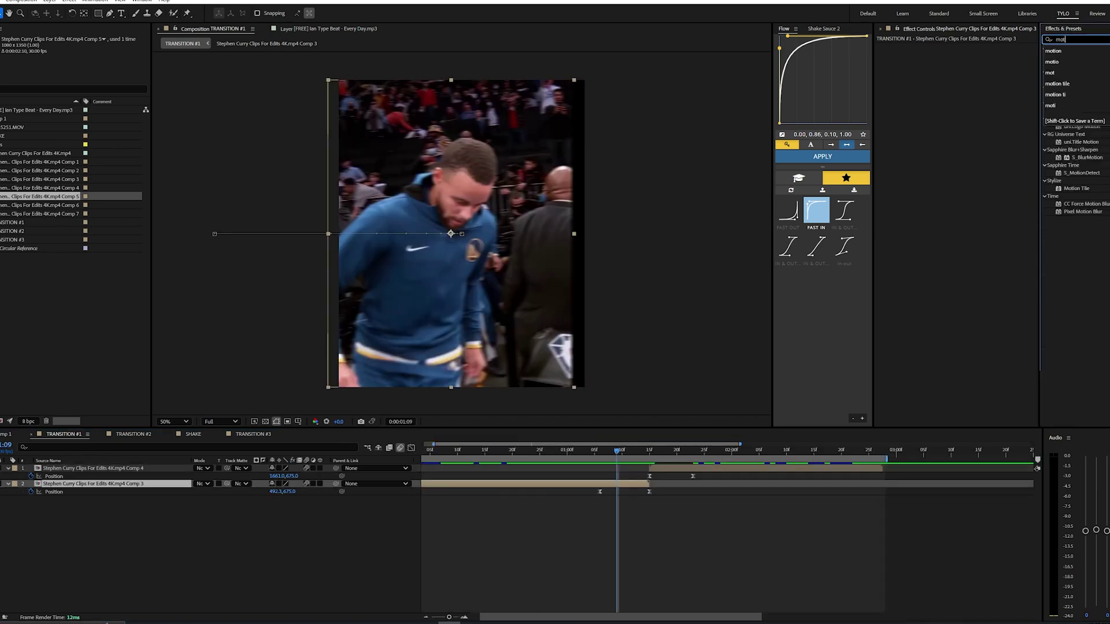
type("ion")
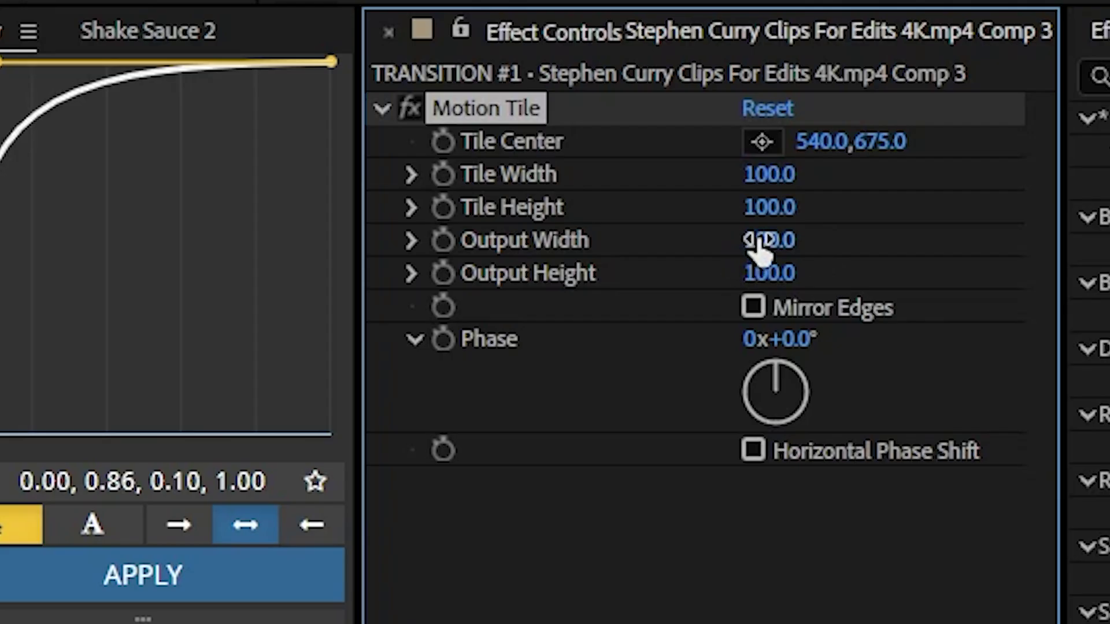
Set the Comp 3 layer's Motion Tile Output Width to 200 and enable Mirror Edges
left_click(970, 77)
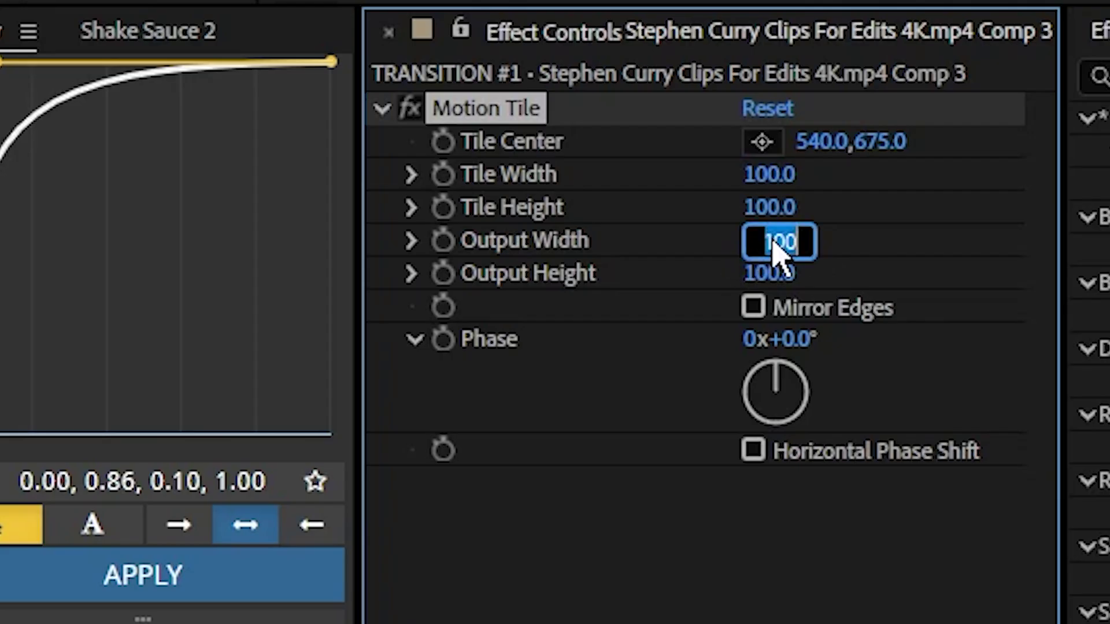
type("200")
key("Return")
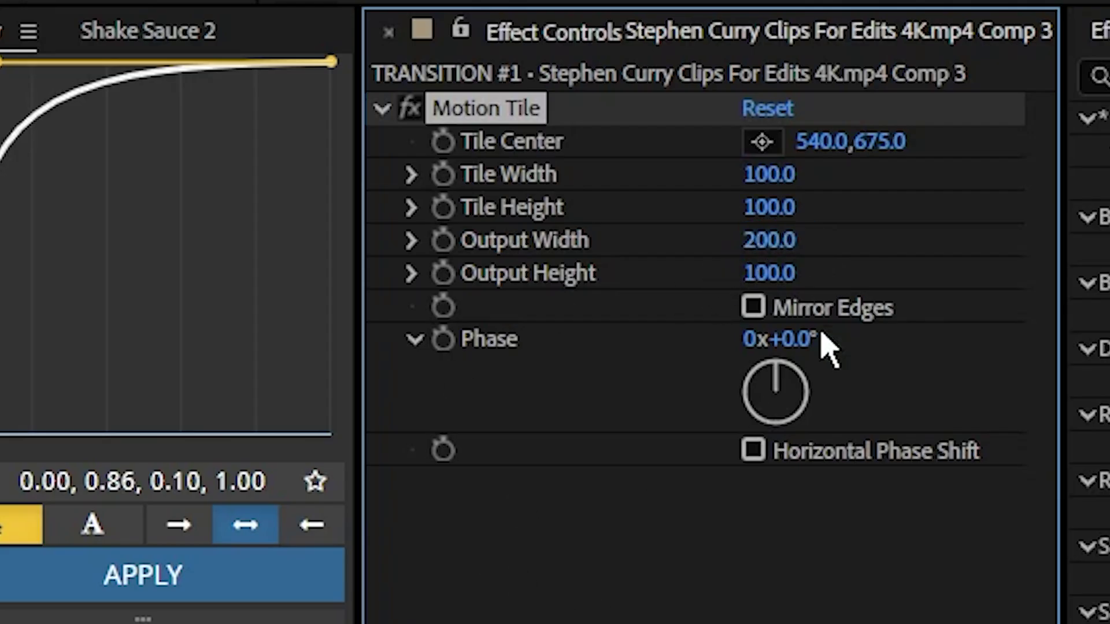
left_click(752, 307)
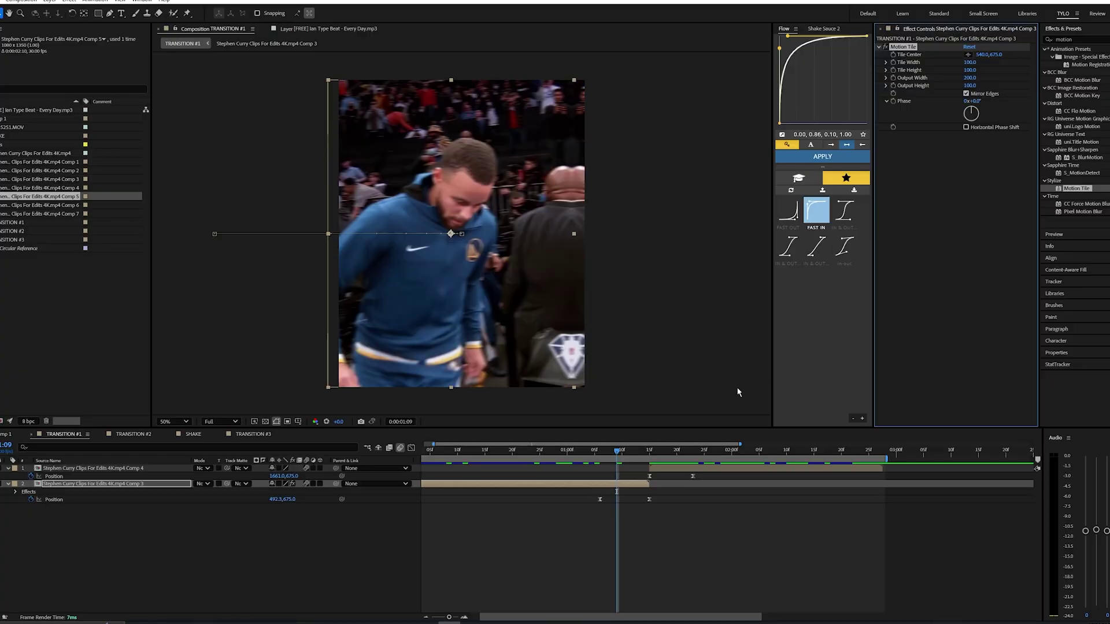
Copy the Motion Tile effect onto the Comp 4 layer and go to its first frame at 0:00:01:15
left_click(677, 469)
left_click_drag(661, 450, 528, 459)
key("ctrl+v")
key("i")
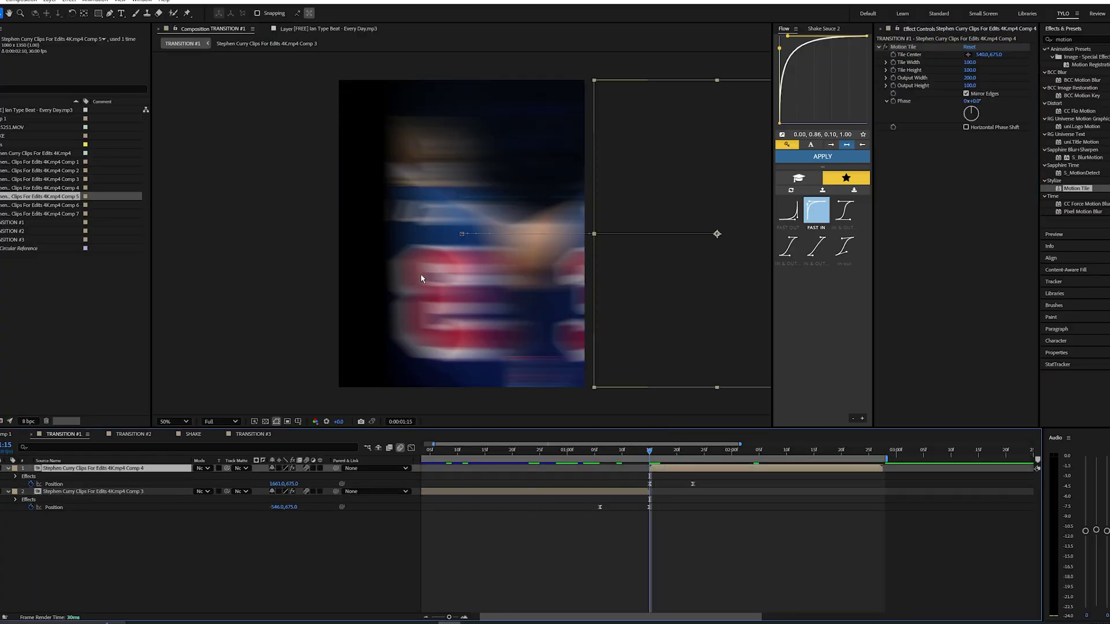
Set the Comp 4 layer's Motion Tile Output Width to 300
scroll(400, 285, "up", 1)
left_click_drag(429, 300, 473, 302)
scroll(357, 290, "down", 1)
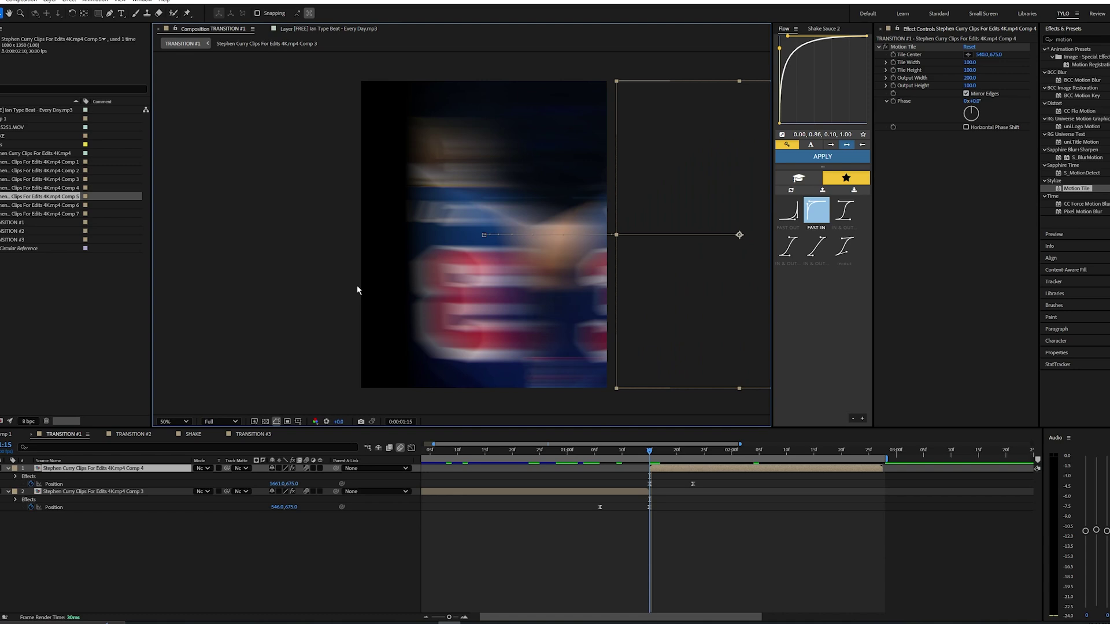
left_click(969, 77)
type("300")
key("Return")
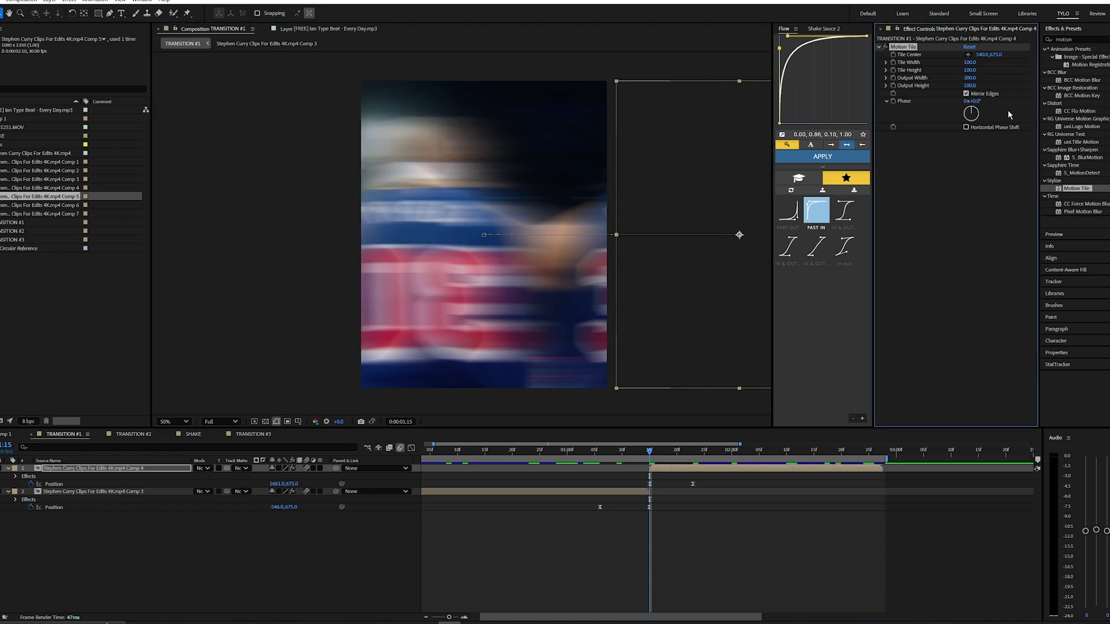
Play back the tiled slide transition across the cut in TRANSITION #1
left_click(566, 449)
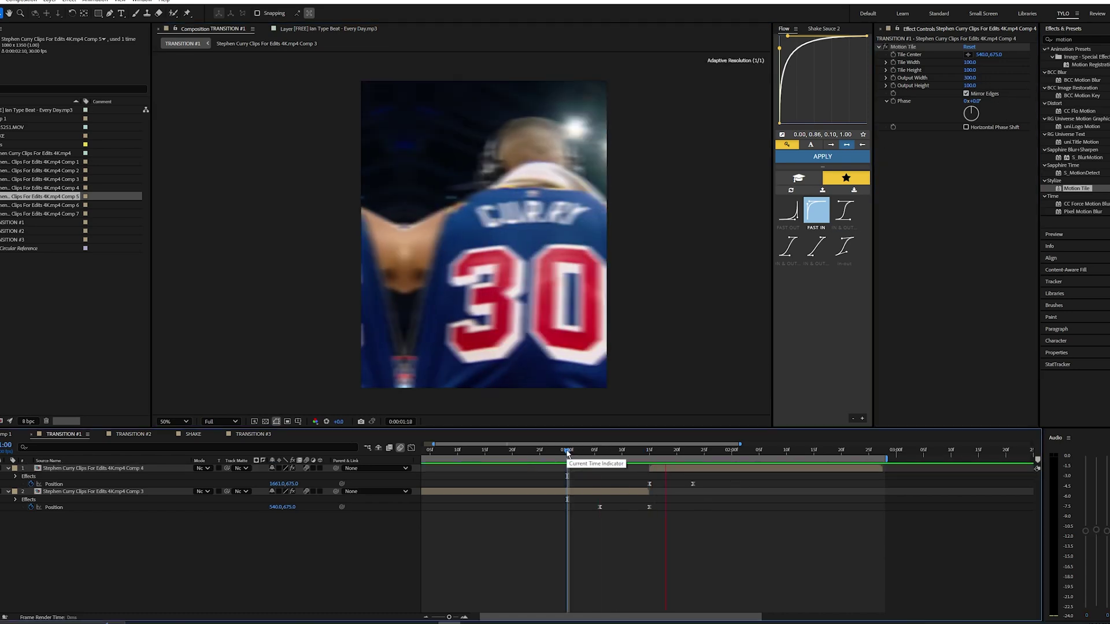
left_click(555, 450)
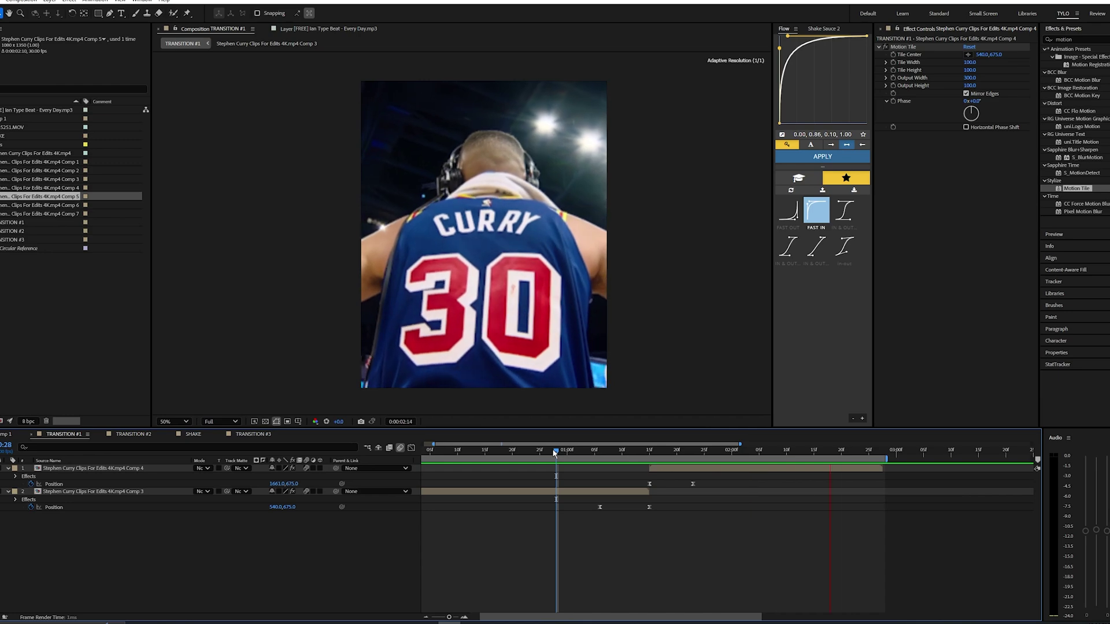
key("minus")
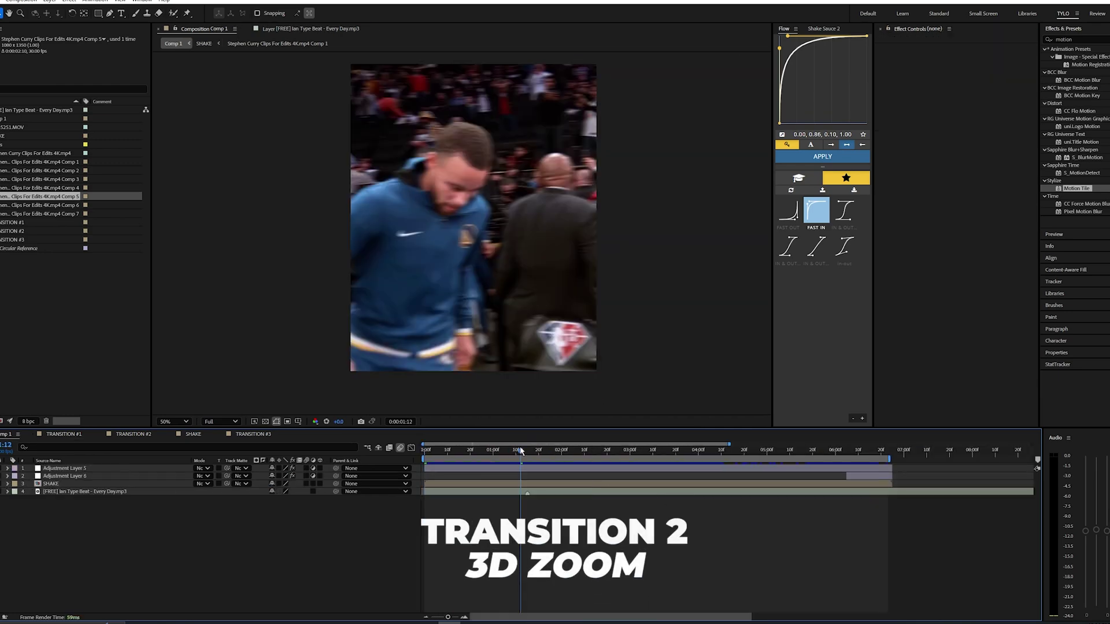
Preview the second transition in Comp 1 around 0:00:02:26 and open the TRANSITION #2 composition
left_click_drag(519, 447, 624, 452)
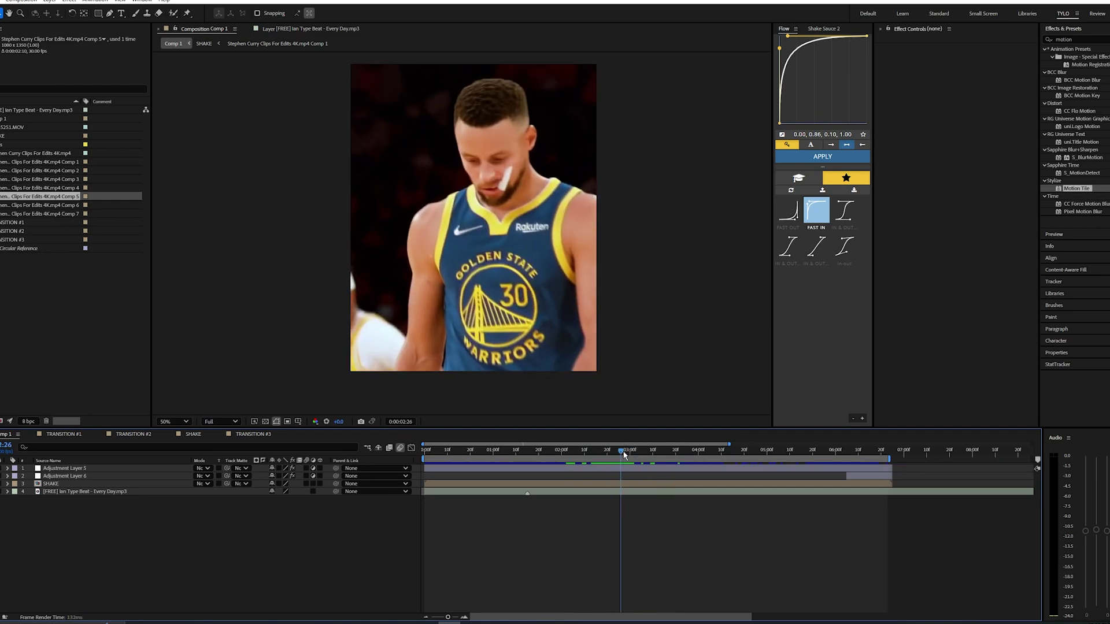
key("space")
left_click(143, 434)
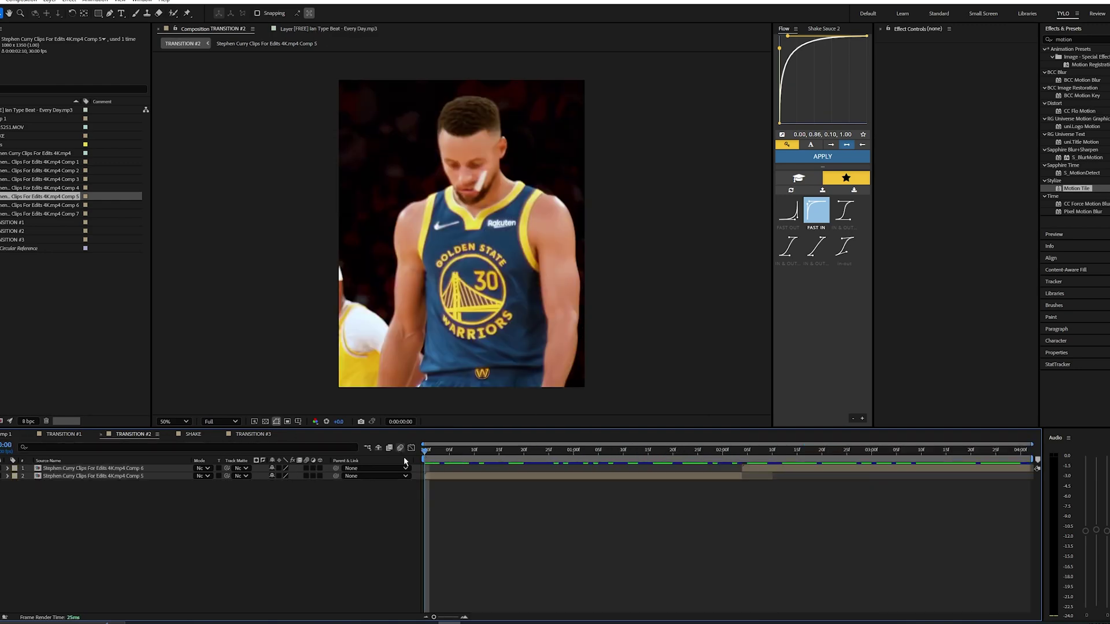
Cut out the player in the Comp 5 layer with a Roto Brush stroke on the first frame, propagate the matte and freeze it
left_click(436, 476)
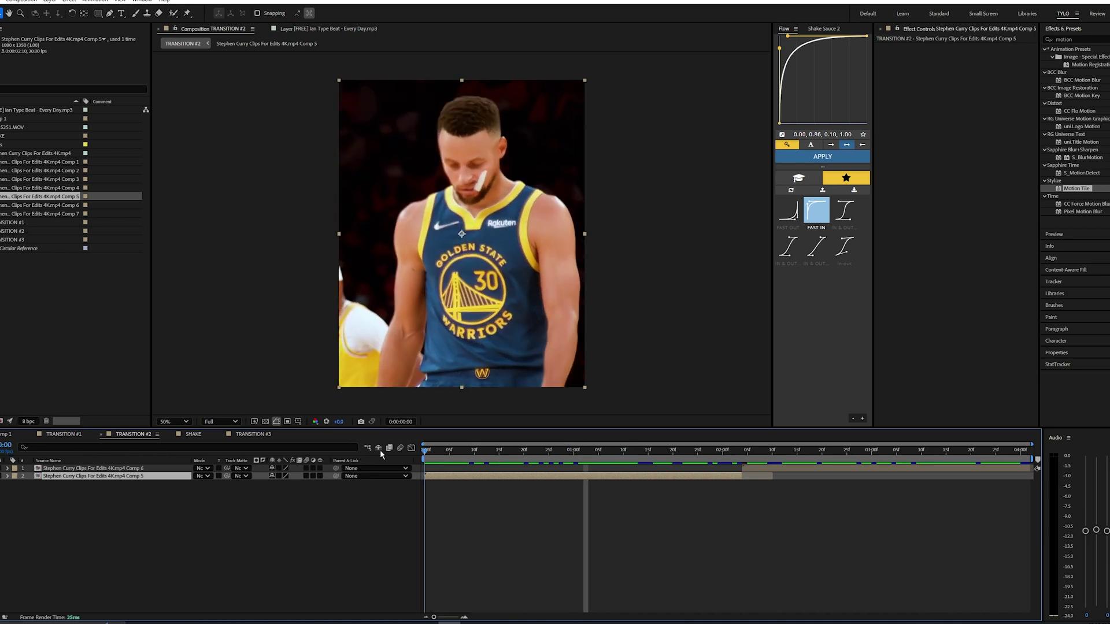
mouse_move(426, 450)
left_mouse_down()
mouse_move(675, 455)
mouse_move(424, 453)
left_mouse_up()
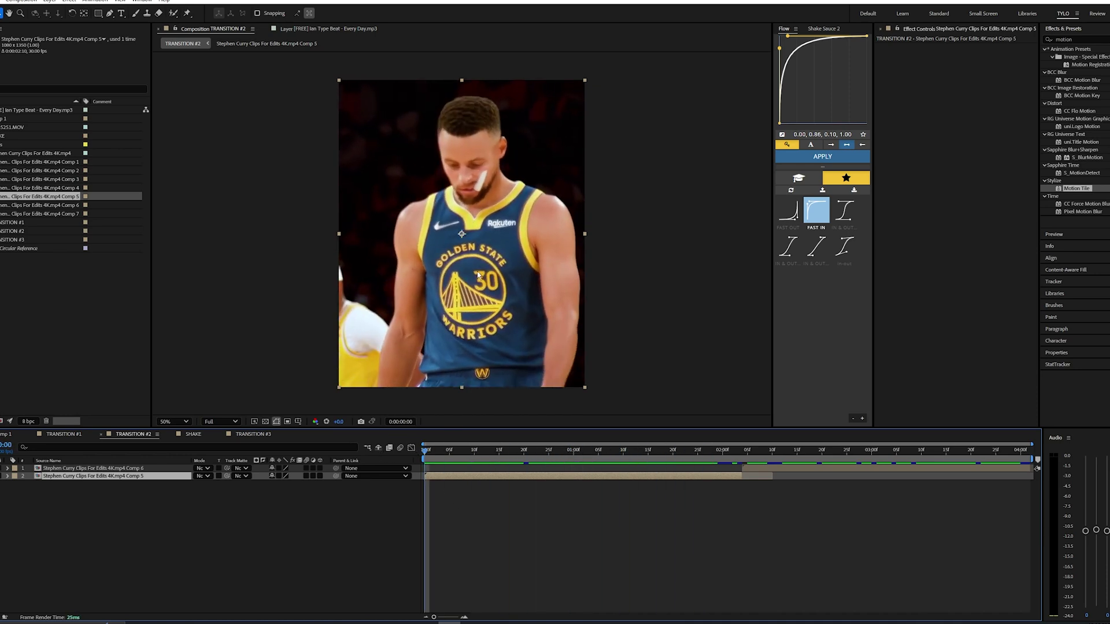
key("space")
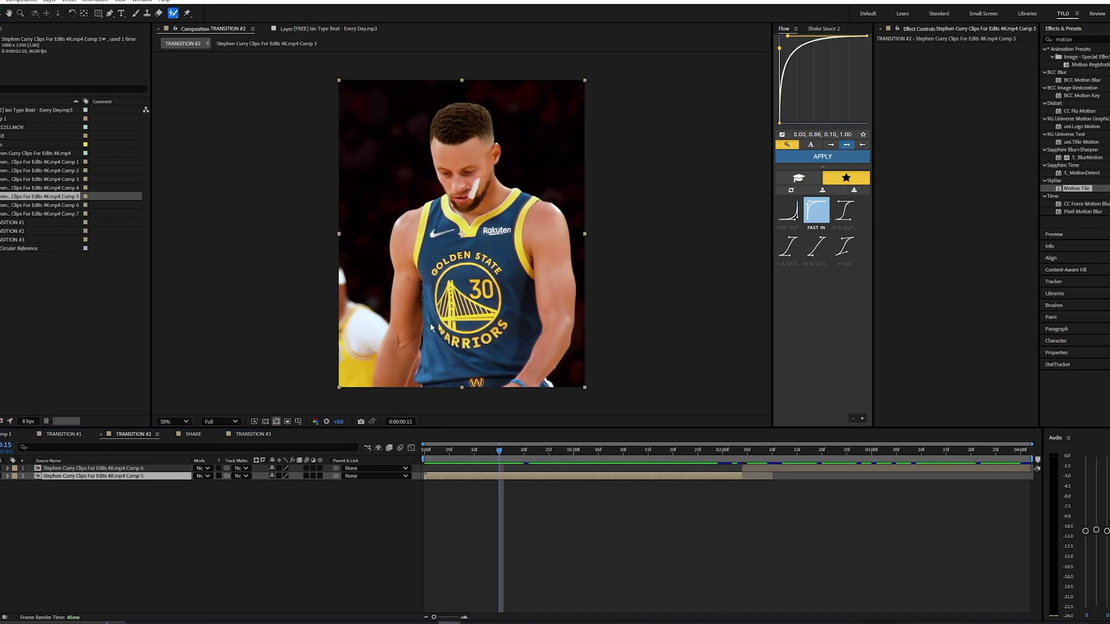
key("space")
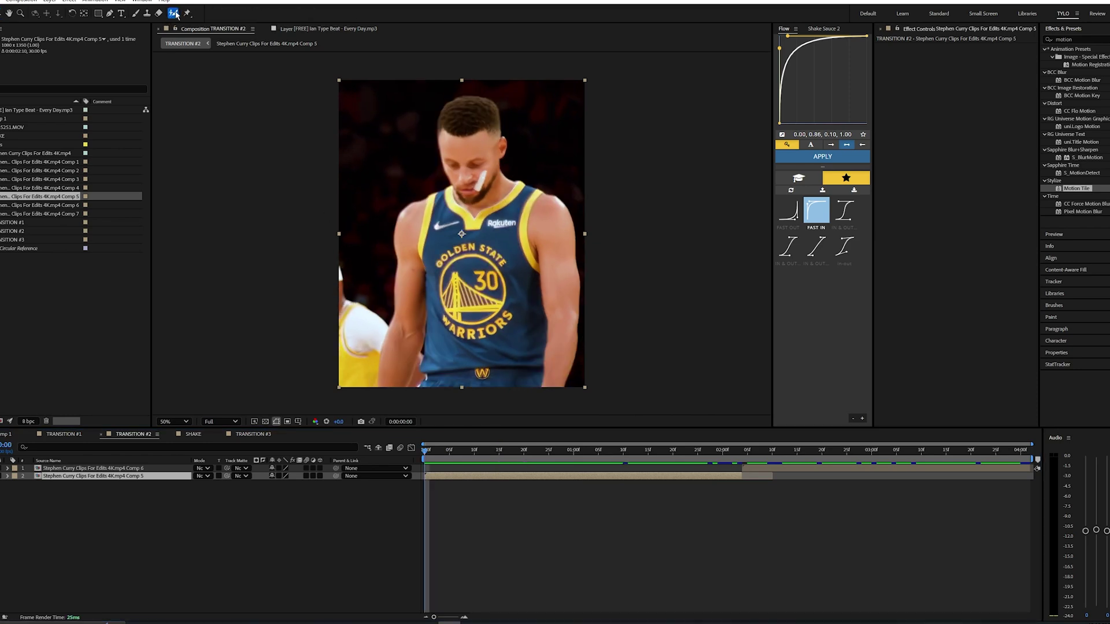
double_click(483, 290)
scroll(483, 289, "up", 2)
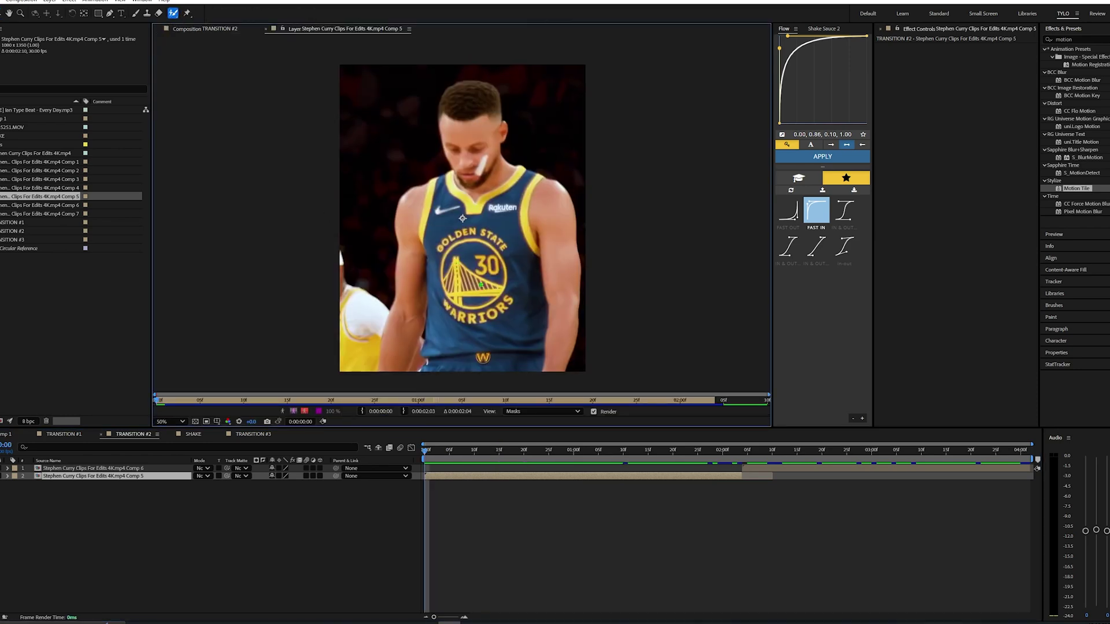
left_click_drag(459, 327, 466, 144)
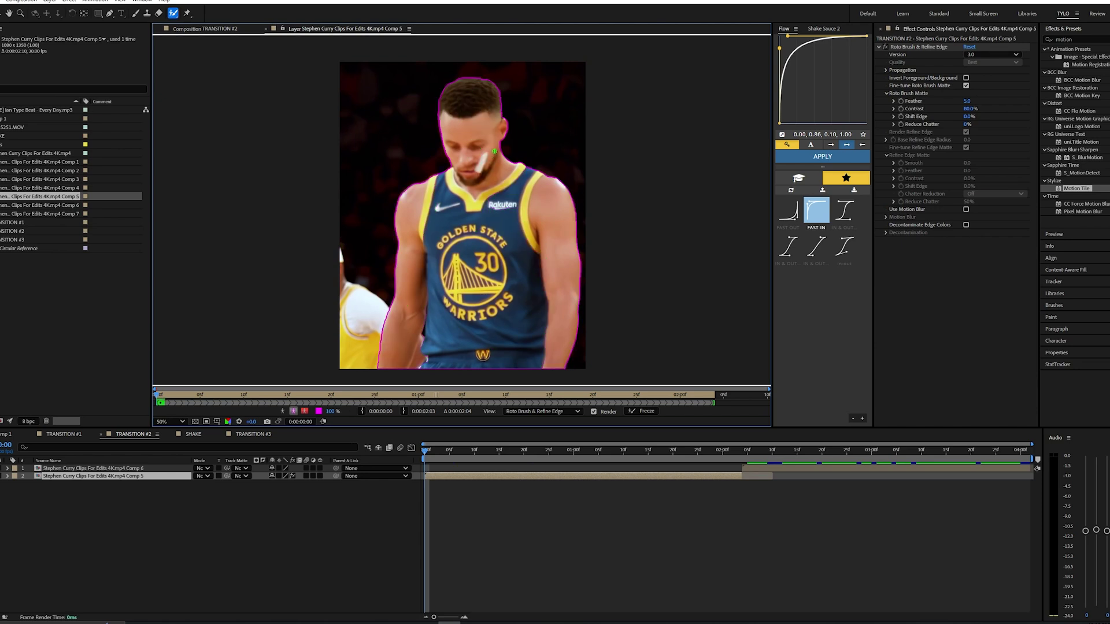
left_click_drag(426, 450, 594, 450)
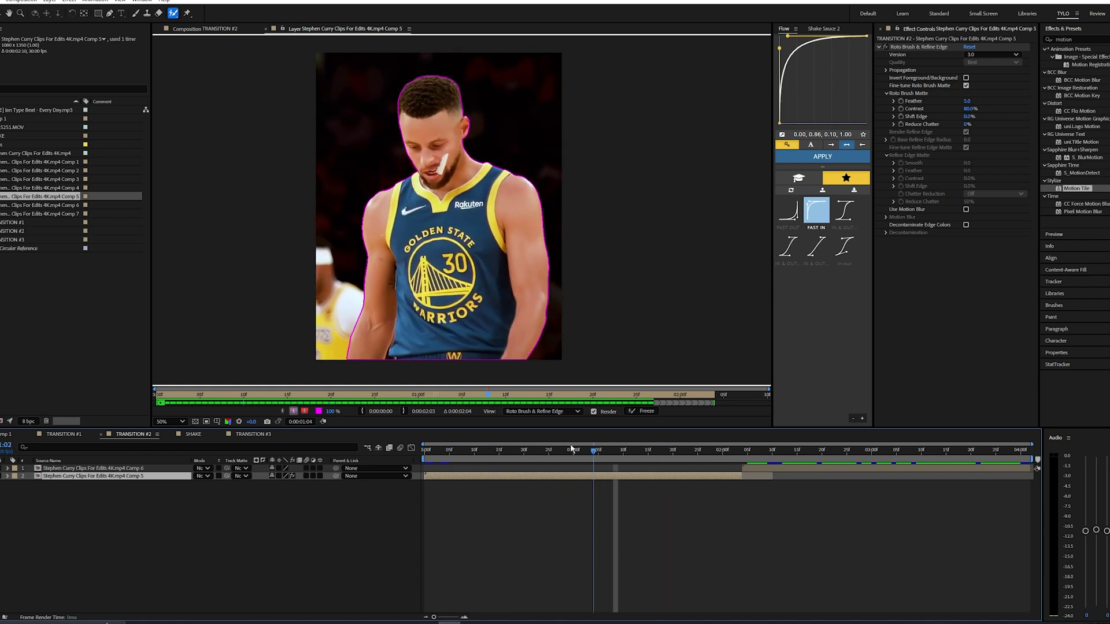
left_click(644, 411)
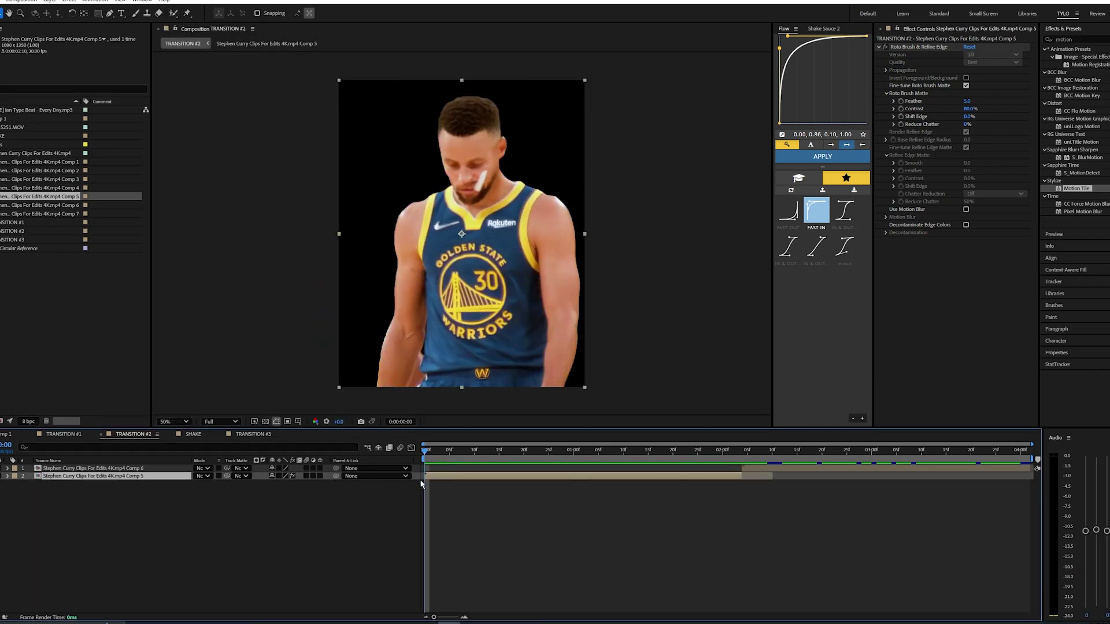
Duplicate the Comp 5 layer and delete Roto Brush & Refine Edge from the lower copy
key("ctrl+d")
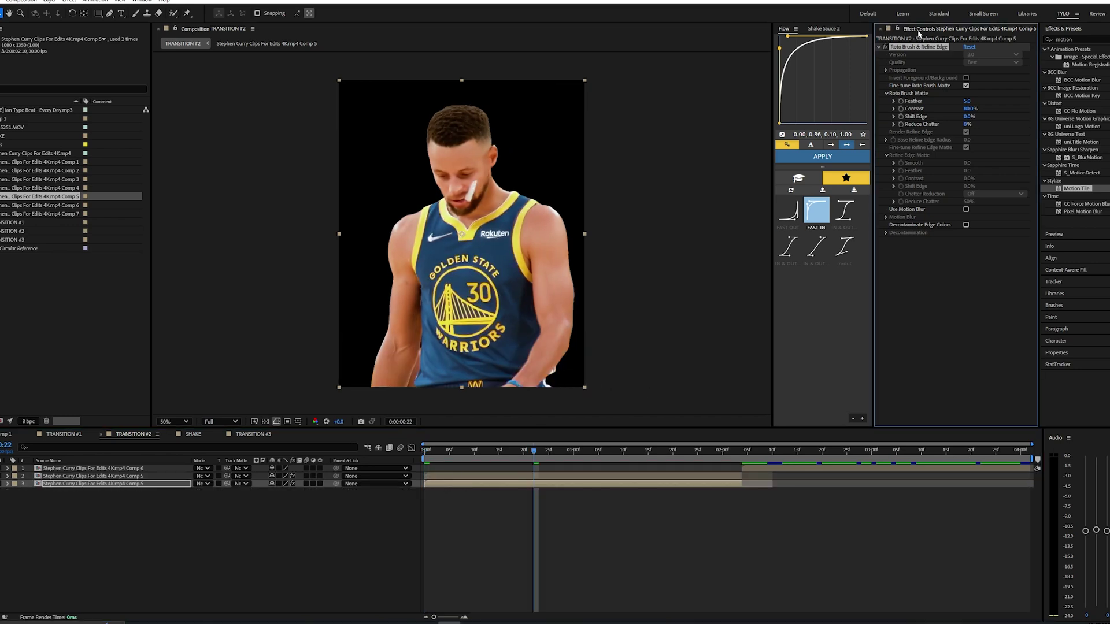
key("Delete")
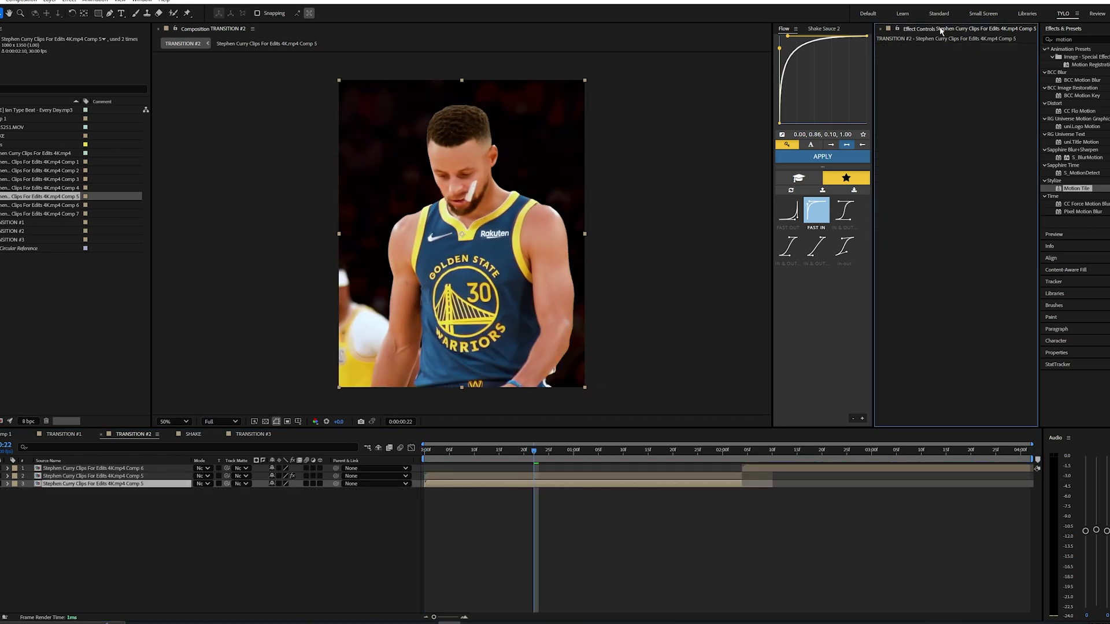
left_click(531, 562)
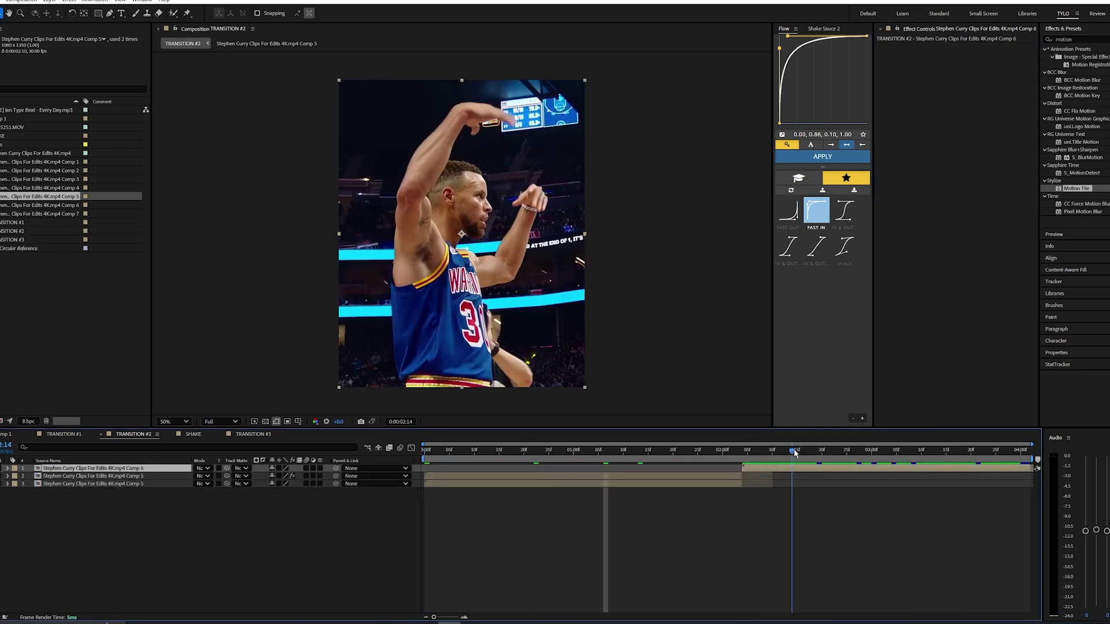
Place the Comp 6 layer between the two Comp 5 layers, starting at about 0:00:00:13, and play back the result
left_click_drag(793, 453, 746, 454)
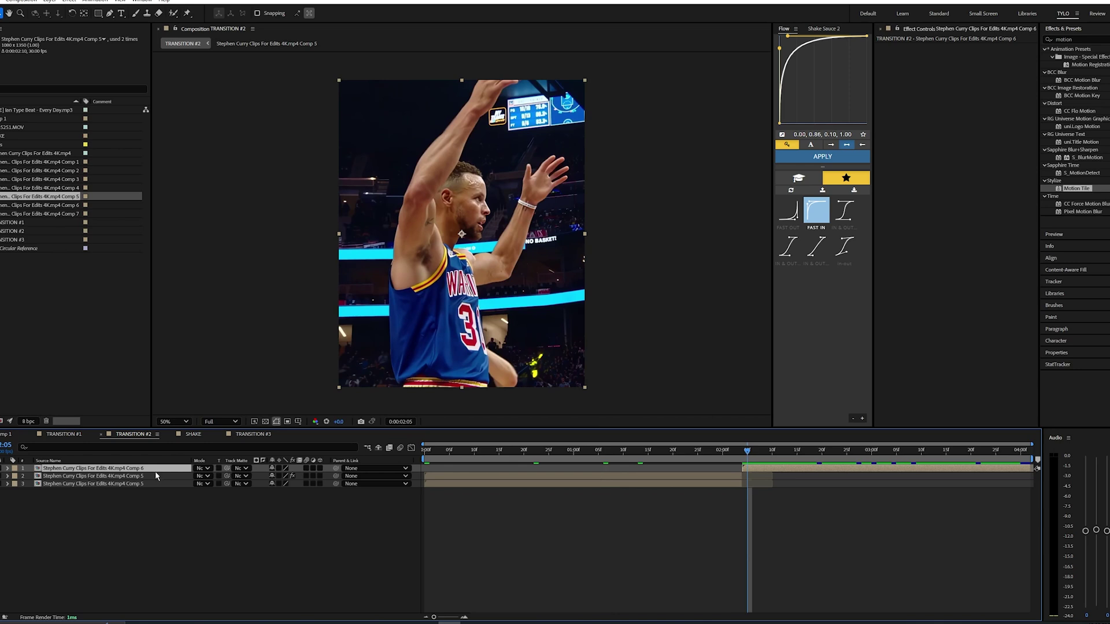
left_click_drag(159, 488, 159, 482)
left_click_drag(755, 479, 516, 476)
left_click_drag(501, 452, 405, 453)
key("space")
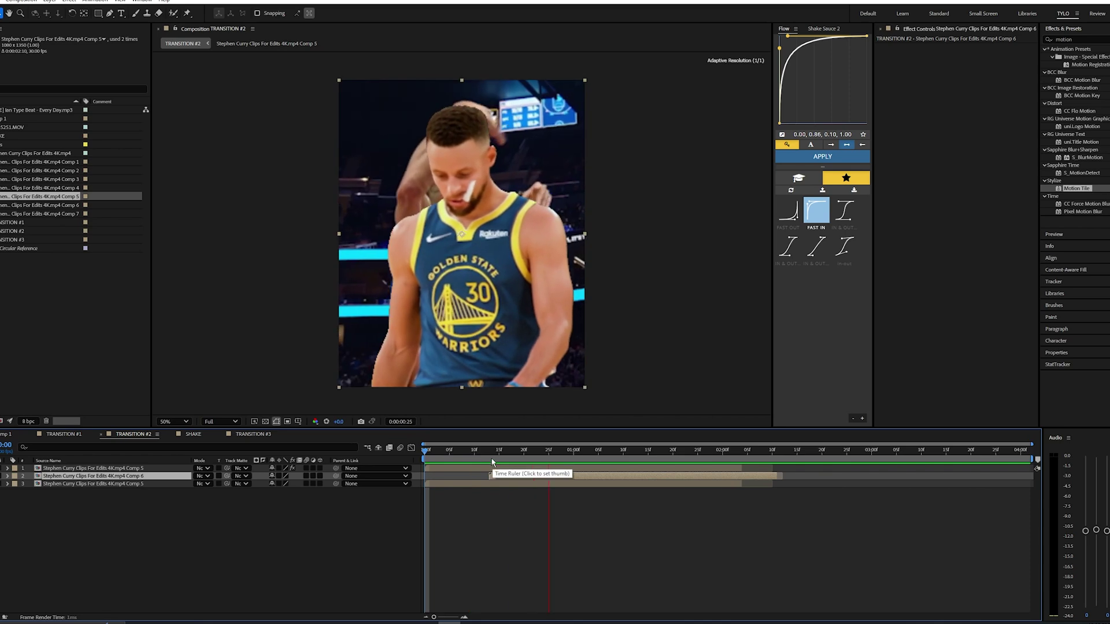
Scale the Comp 6 layer to 33% beside the player's head at 0:00:00:14 and place a null over that small clip
left_click(496, 451)
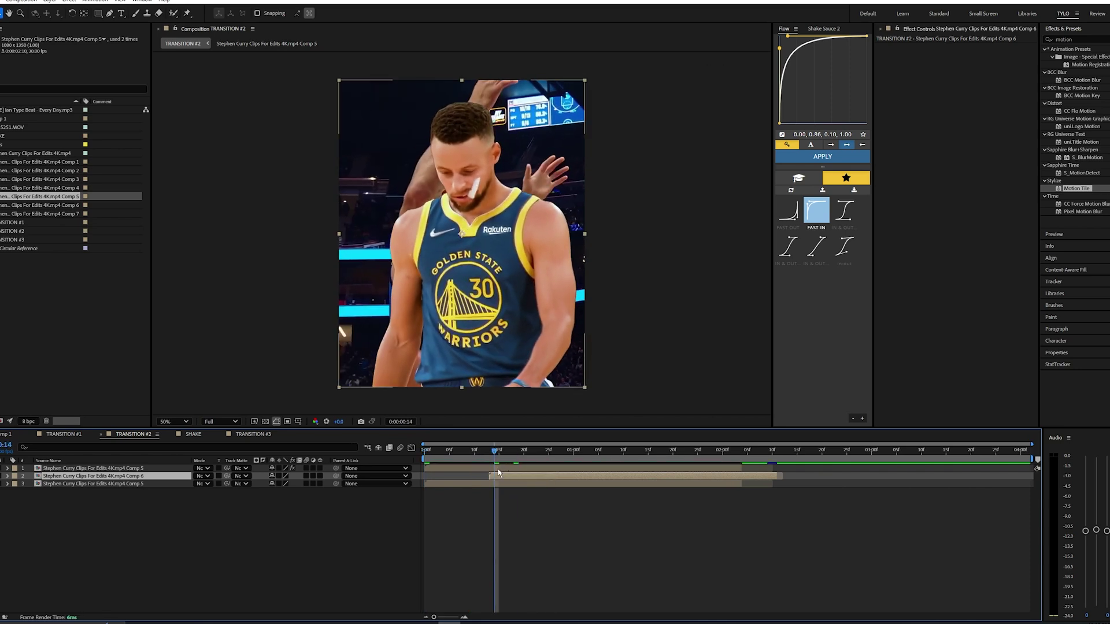
left_click(498, 469)
left_click(506, 479)
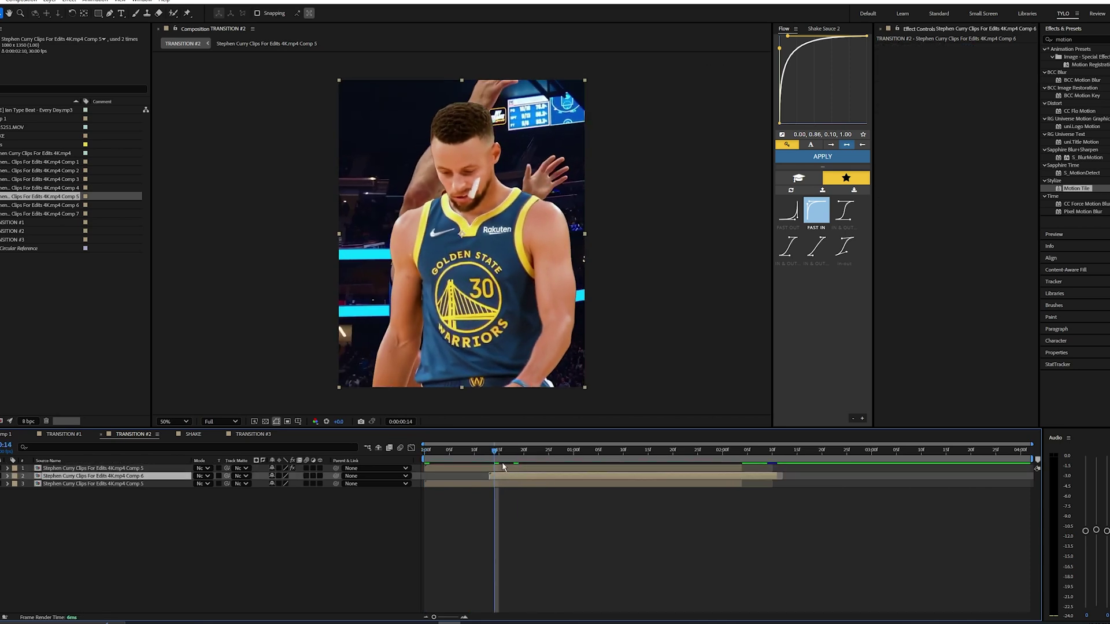
left_click(500, 463)
key("s")
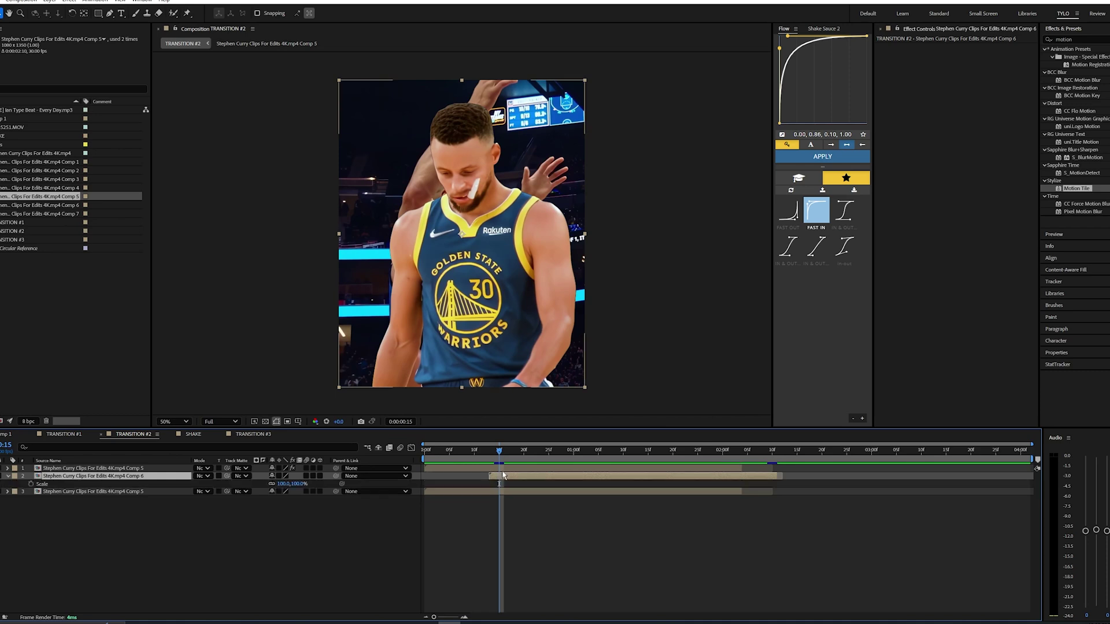
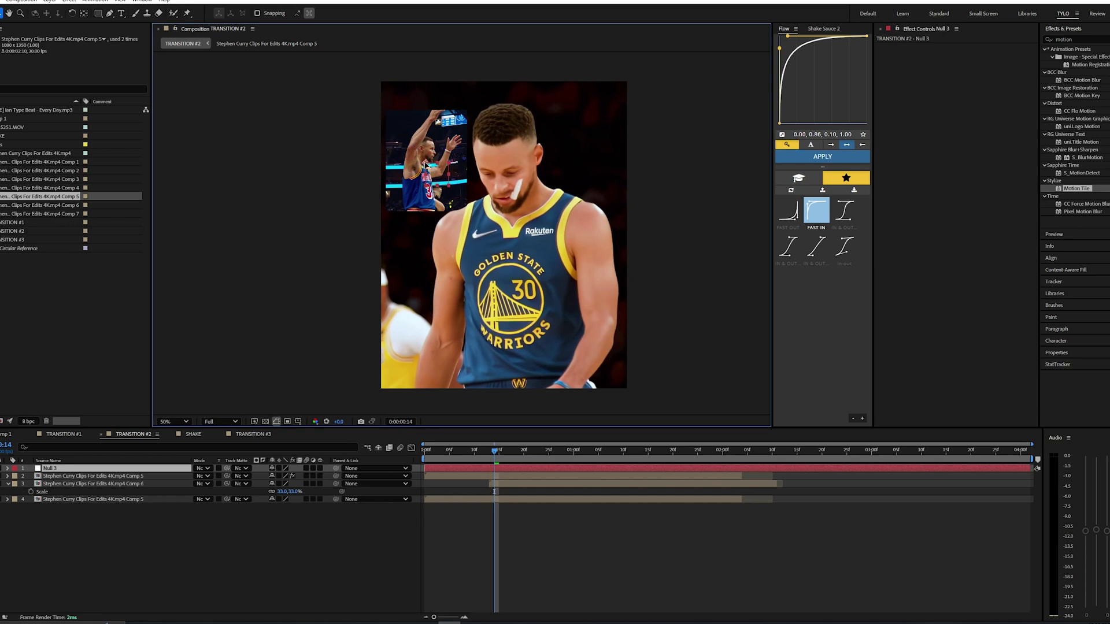
key("ctrl+space")
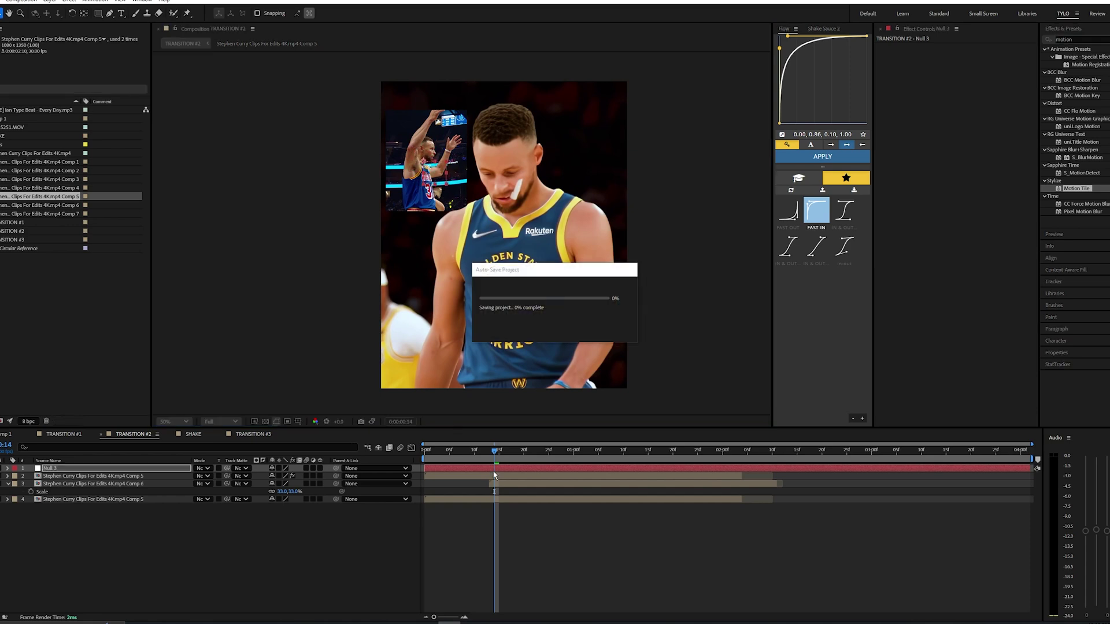
key("Escape")
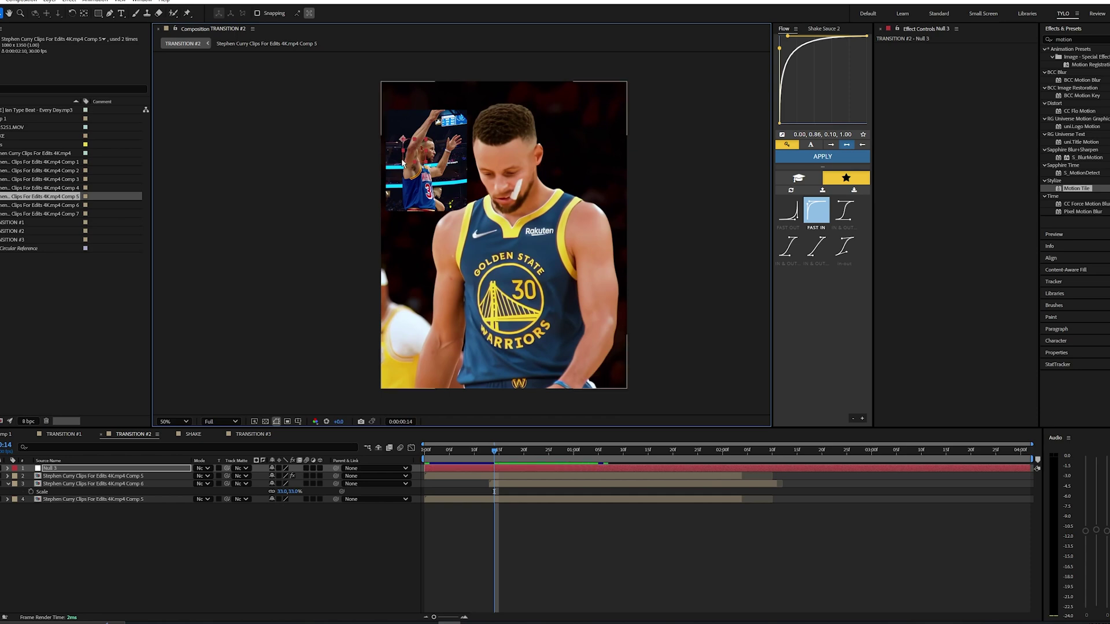
Parent both Comp 5 layers and the Comp 6 layer to the null
left_click(506, 484)
left_click(494, 524)
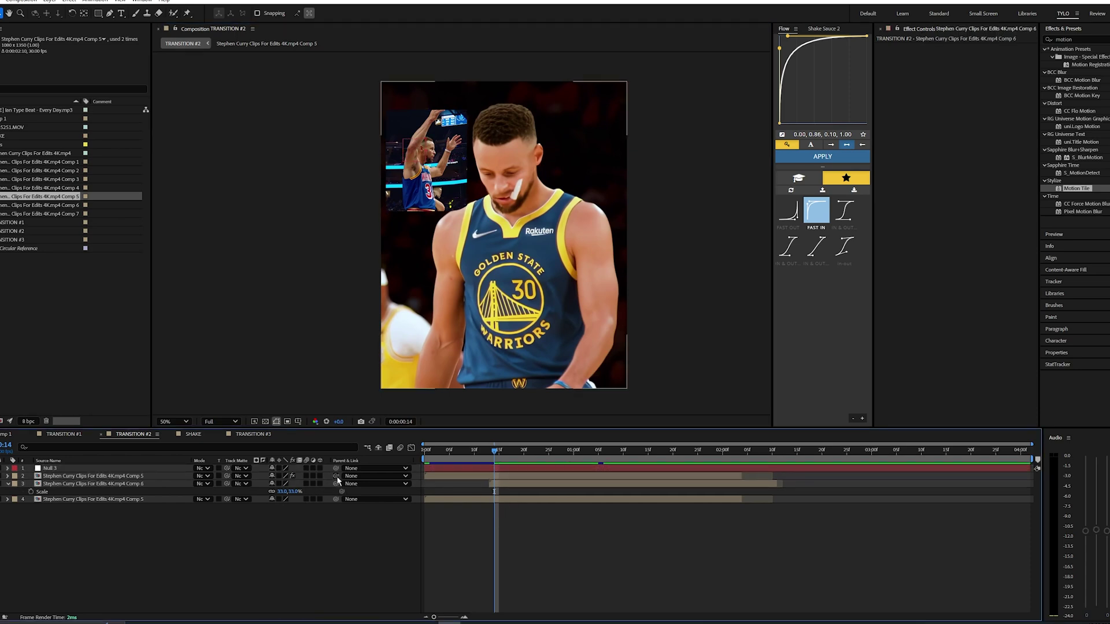
left_click(137, 476)
left_click(137, 498, "shift")
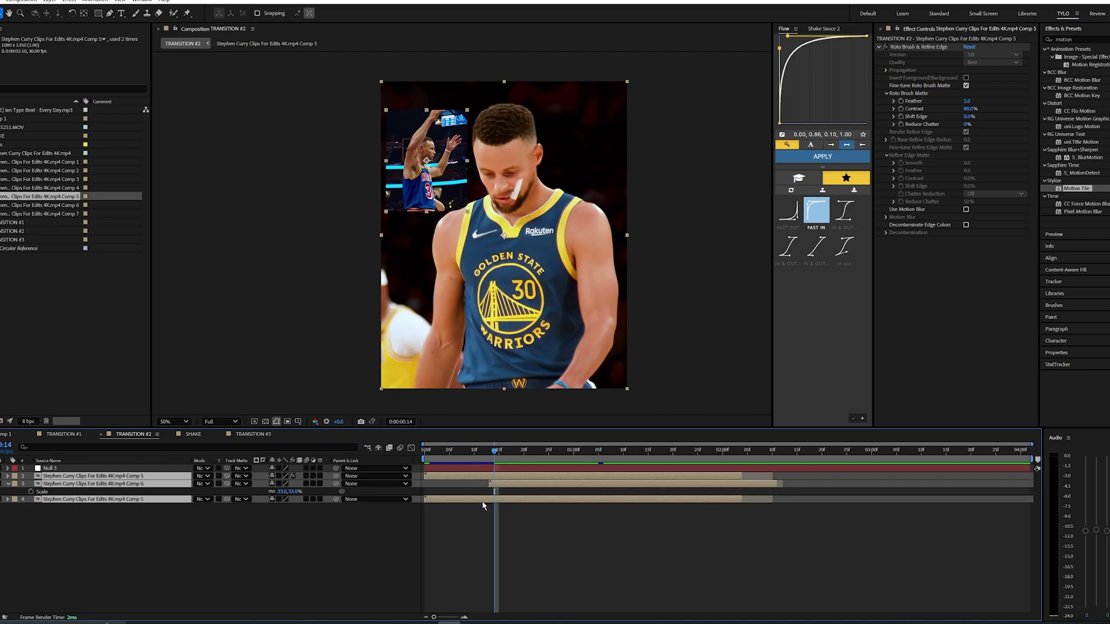
left_click_drag(336, 476, 156, 469)
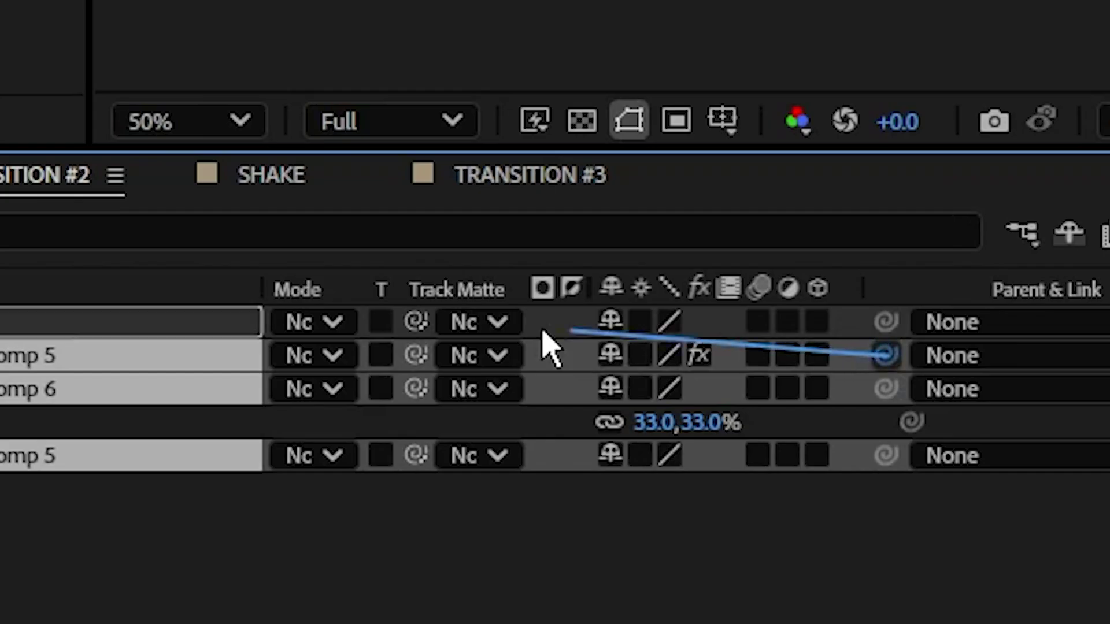
key("F2")
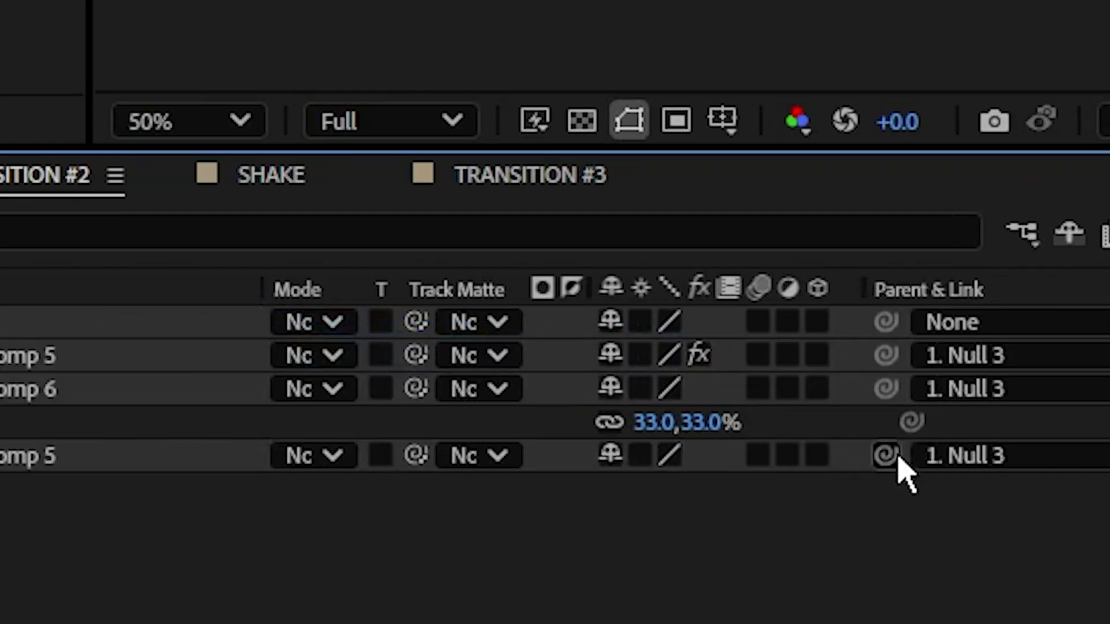
Test the zoom by enlarging the null's scale, and undo each scale change
left_click(5, 160)
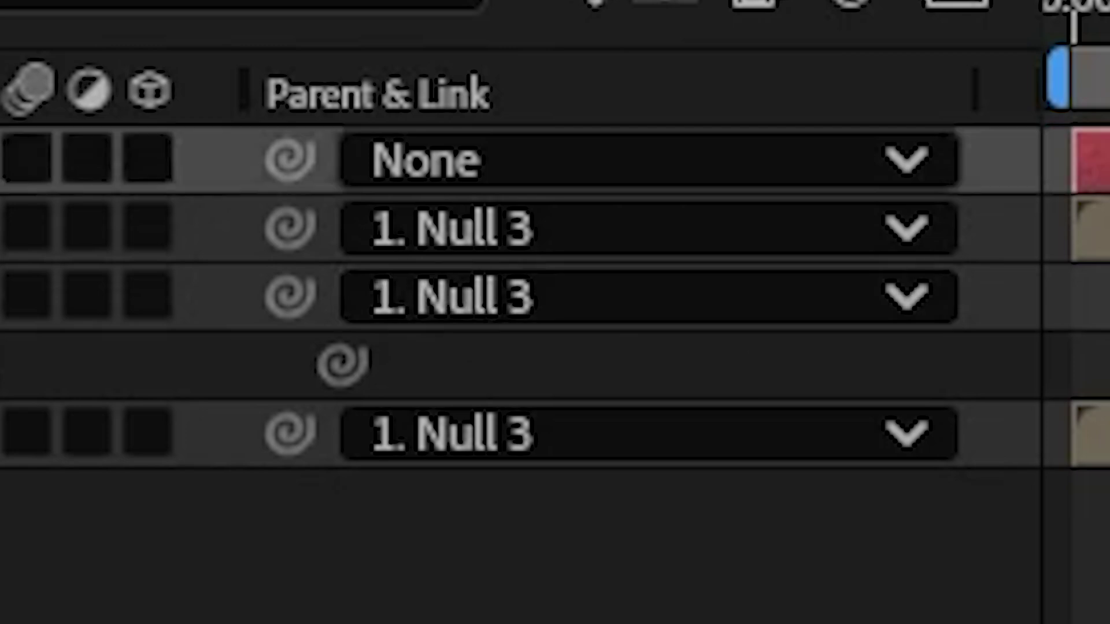
key("s")
left_click_drag(283, 478, 365, 464)
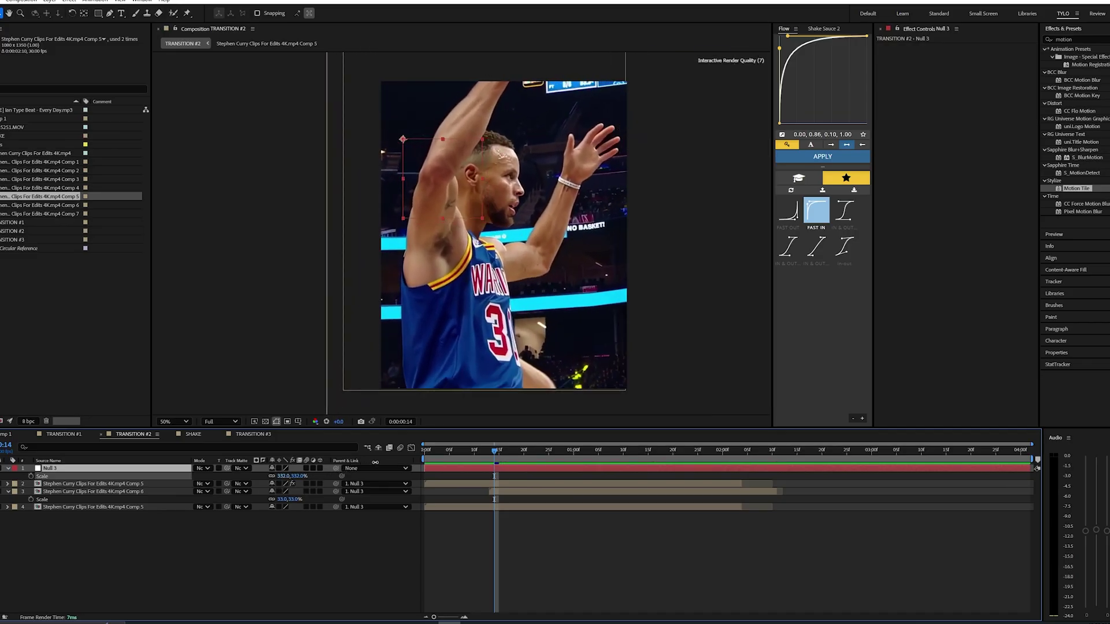
key("ctrl+z")
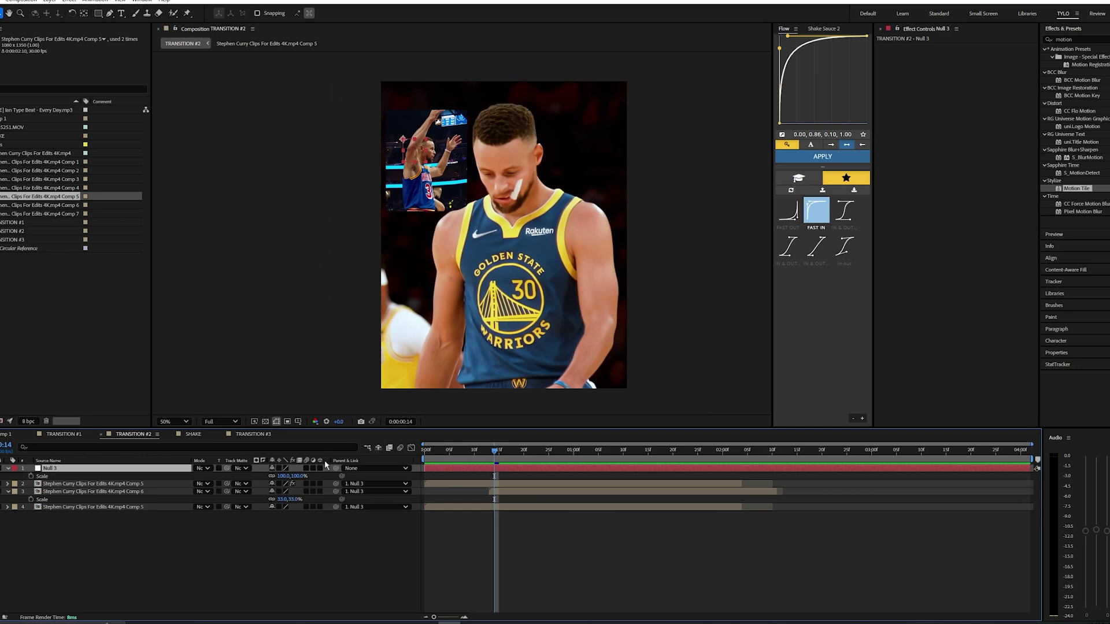
left_click_drag(283, 476, 338, 471)
key("ctrl+z")
Try moving the null within the frame, and undo back to before the three clip layers were parented
left_click(405, 151)
left_click(480, 468)
left_click_drag(403, 140, 386, 123)
key("ctrl+z")
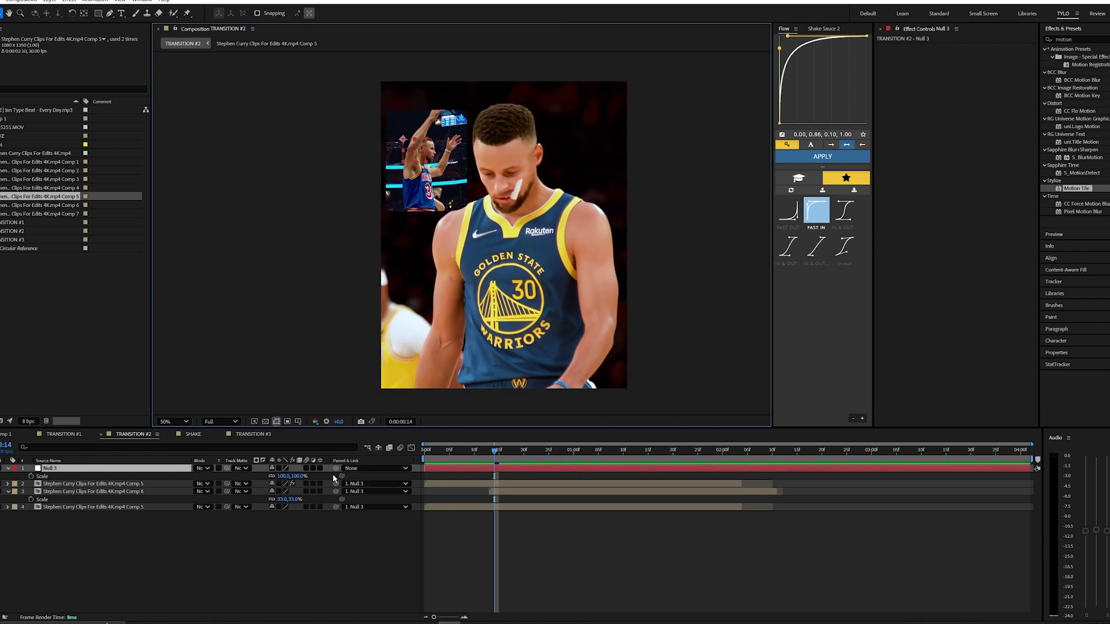
key("ctrl+z")
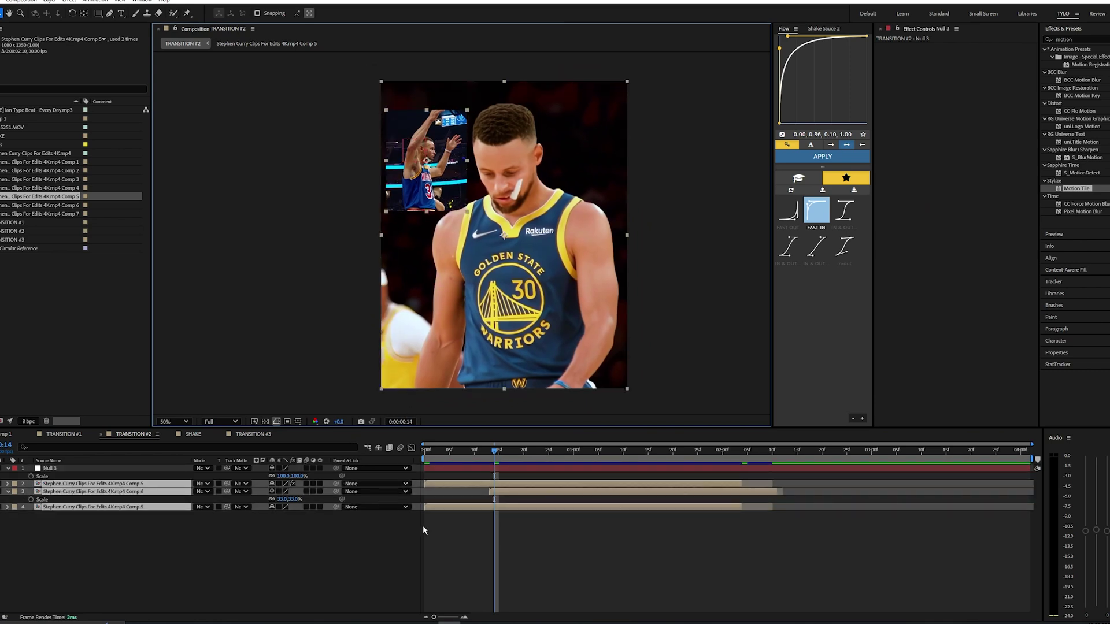
Nudge the null slightly over the small Comp 6 clip and parent all three clip layers to it again
left_click(422, 525)
left_click(417, 148)
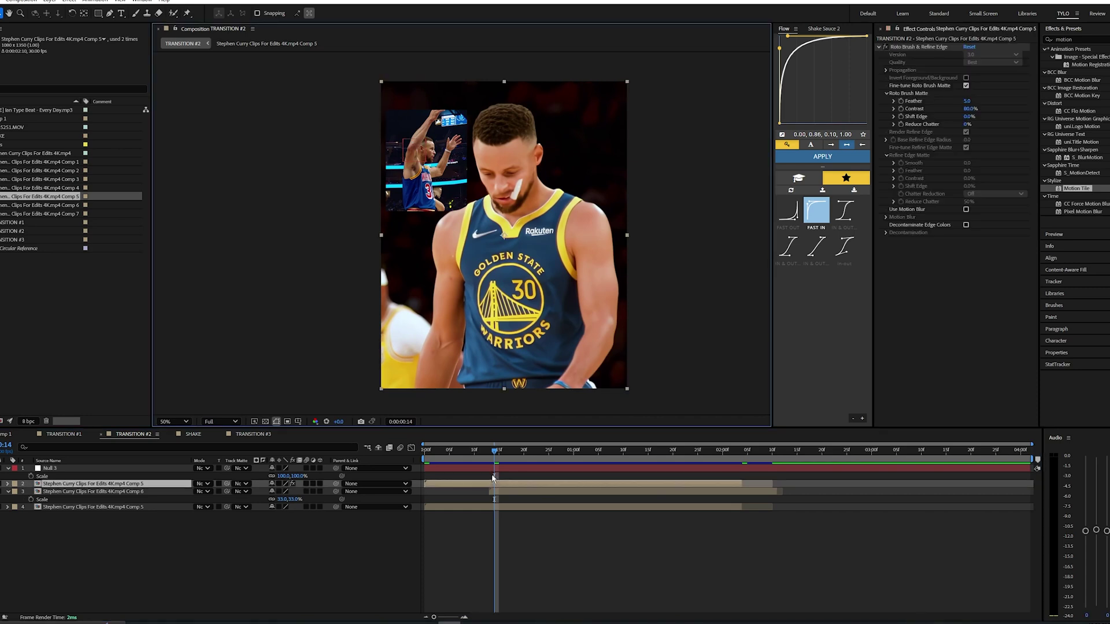
left_click_drag(403, 139, 402, 137)
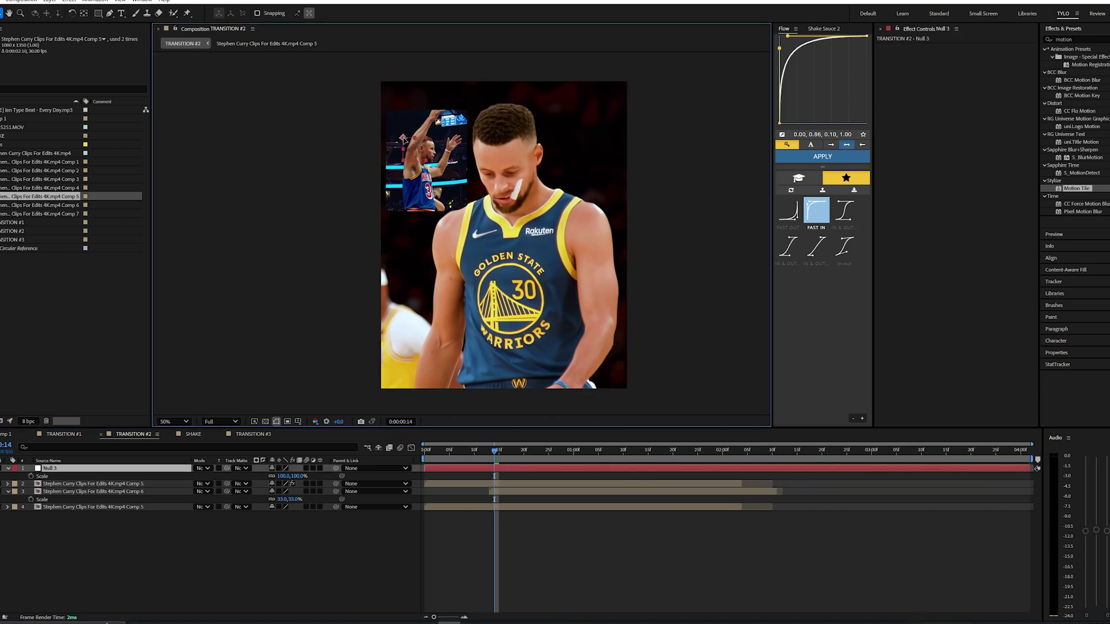
left_click_drag(499, 526, 487, 485)
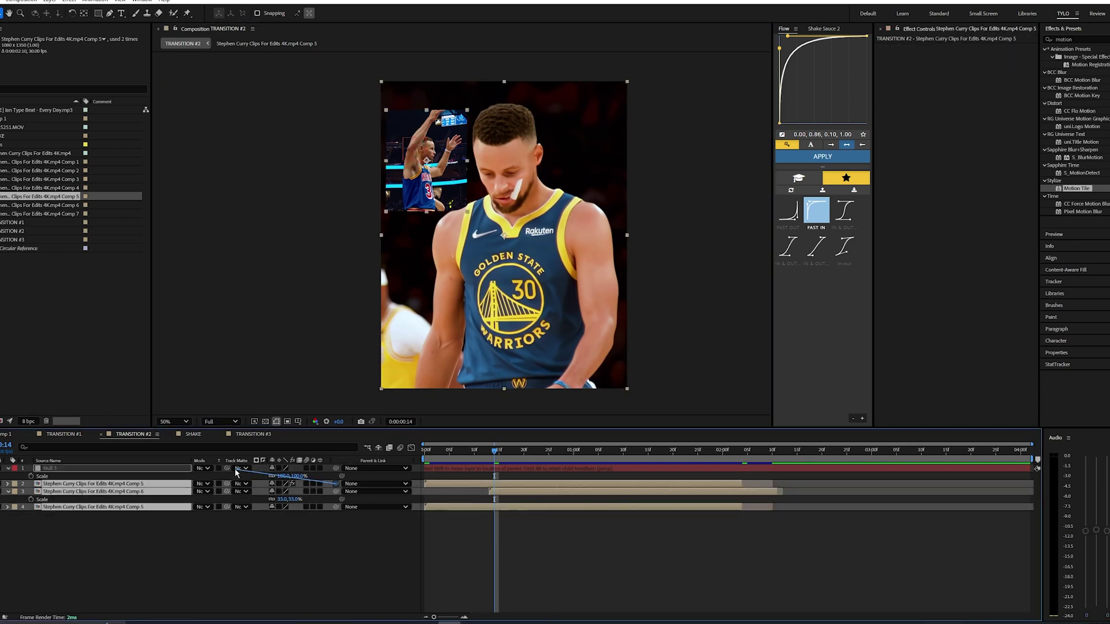
left_click_drag(235, 472, 311, 460)
left_click(307, 604)
key("ctrl+z")
Keyframe the null's scale from 100% at 0:00:00:03 to about 390% at 0:00:01:06
left_click_drag(495, 451, 603, 456)
key("space")
key("space")
left_click(31, 475)
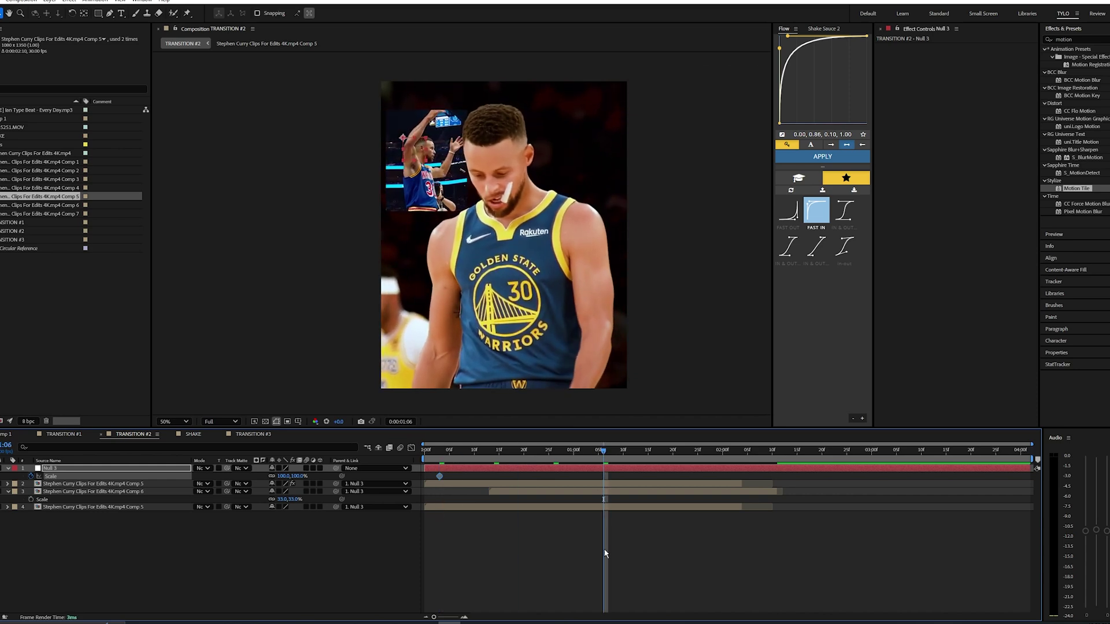
left_click_drag(285, 475, 406, 470)
Apply Easy Ease to both null scale keyframes and lengthen their graph handles into a steep S-curve
left_click_drag(620, 477, 396, 479)
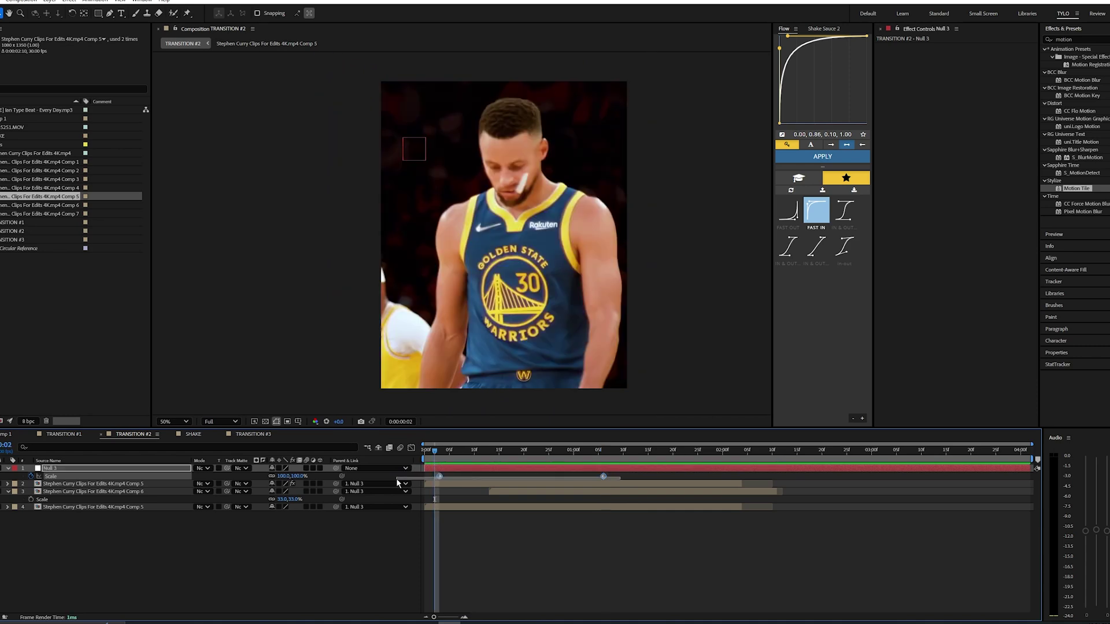
key("F9")
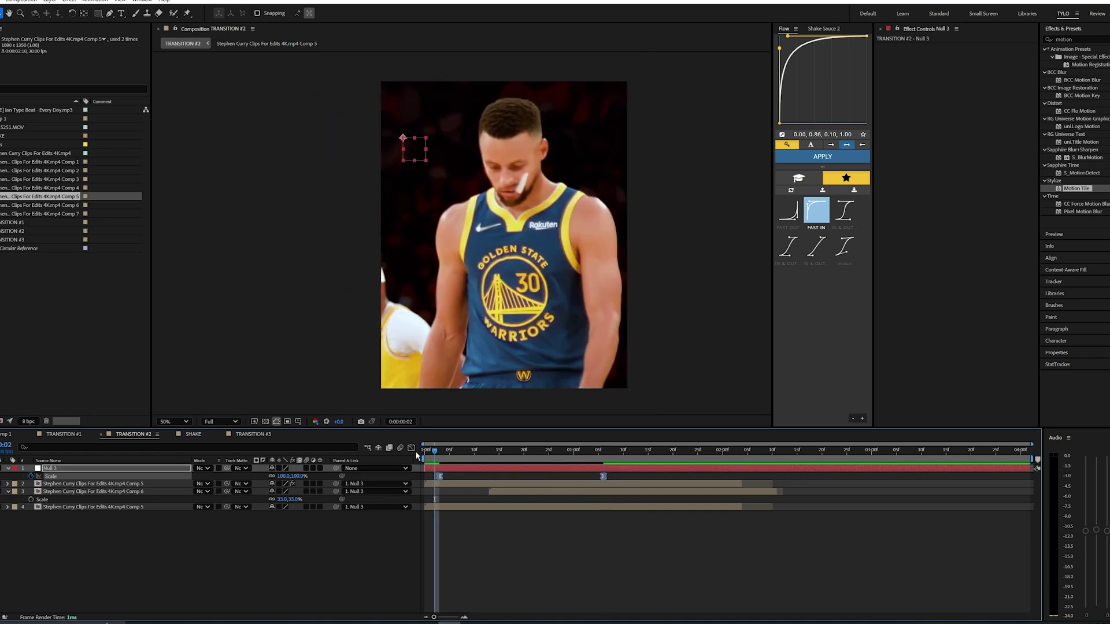
left_click(411, 449)
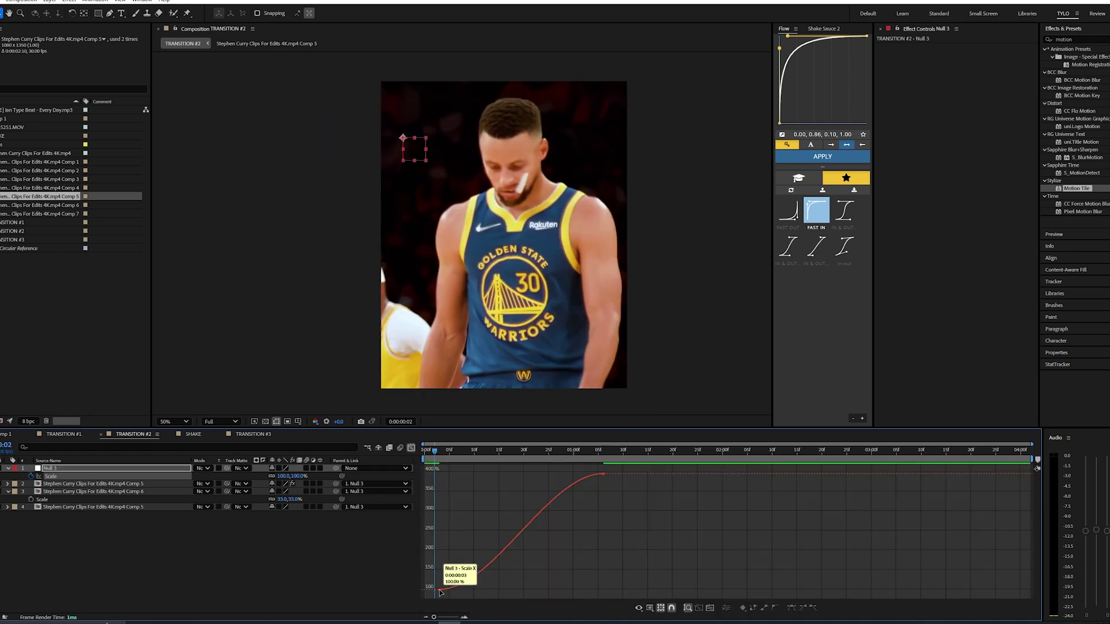
left_click_drag(494, 591, 537, 585)
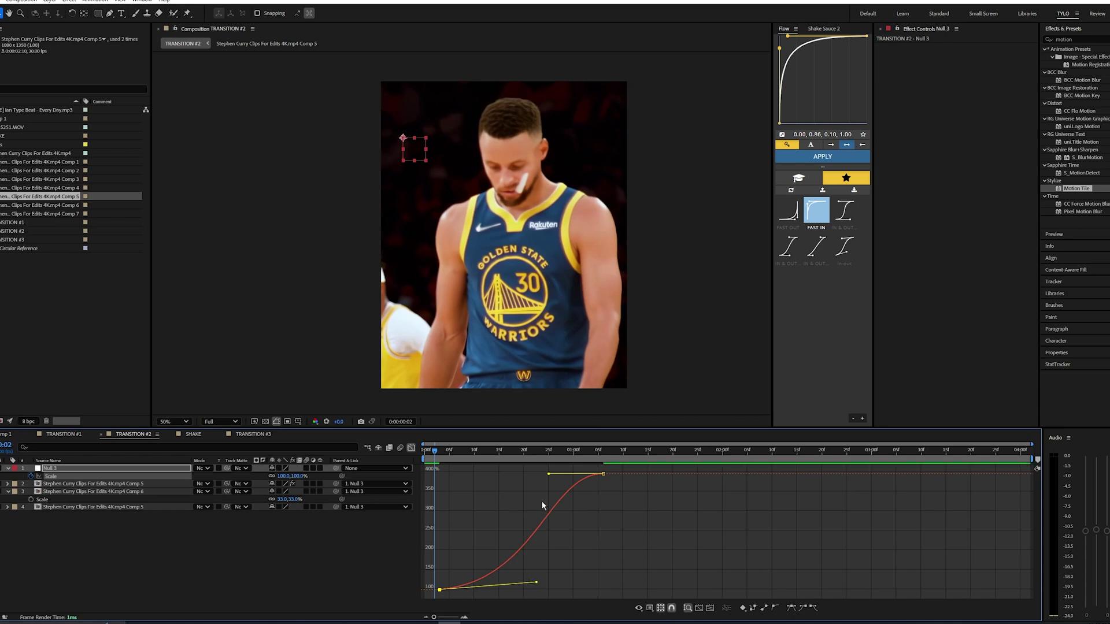
left_click_drag(549, 476, 462, 478)
left_click(542, 582)
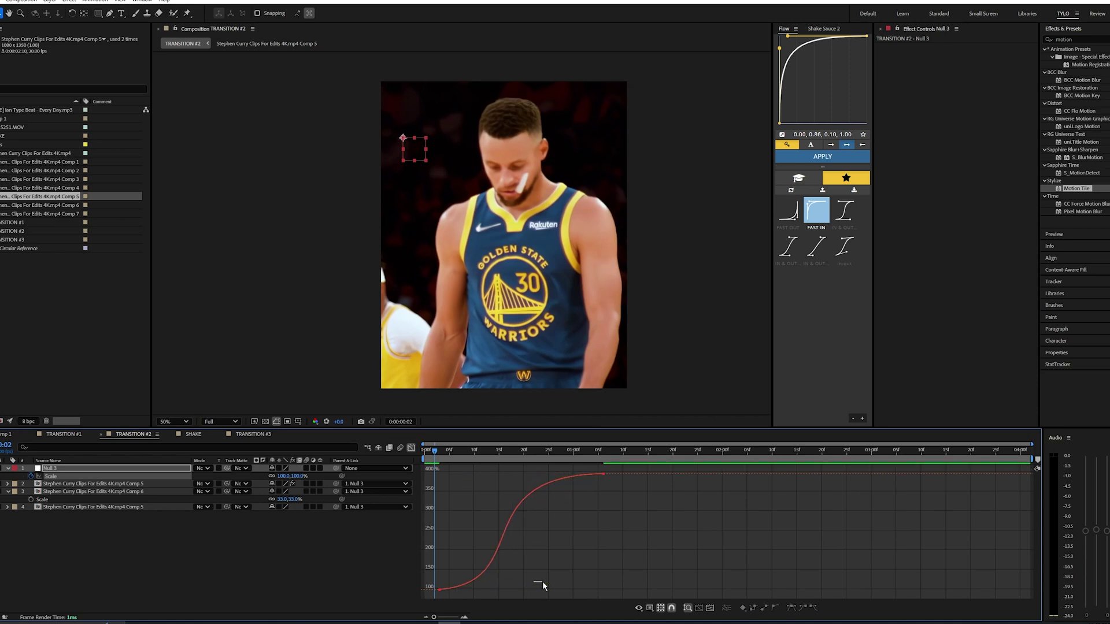
left_click(450, 587)
left_click(439, 590)
left_click_drag(537, 584, 562, 585)
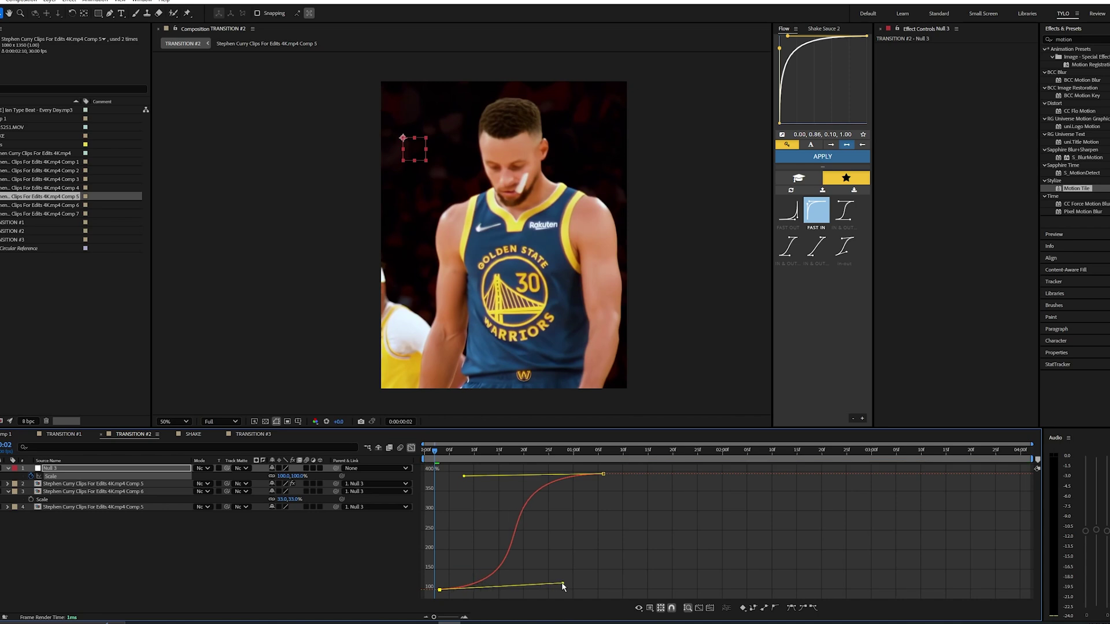
Preview the eased zoom and enable motion blur for the null and the clip layers
mouse_move(434, 455)
left_mouse_down()
mouse_move(471, 456)
mouse_move(440, 454)
mouse_move(464, 462)
mouse_move(459, 476)
mouse_move(447, 467)
left_mouse_up()
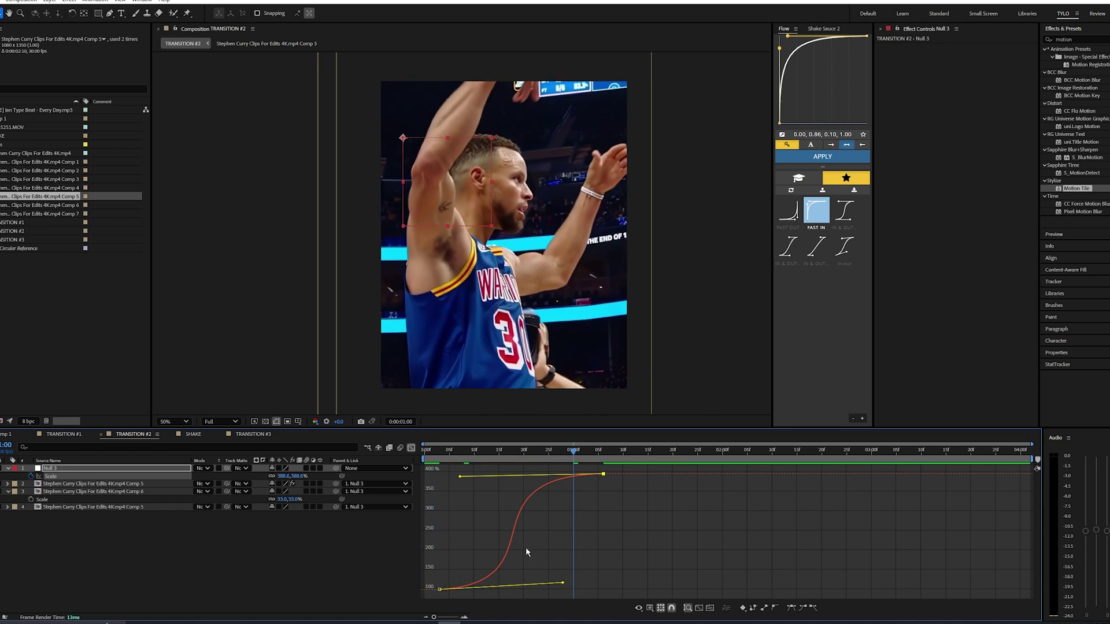
left_click_drag(472, 455, 438, 462)
key("space")
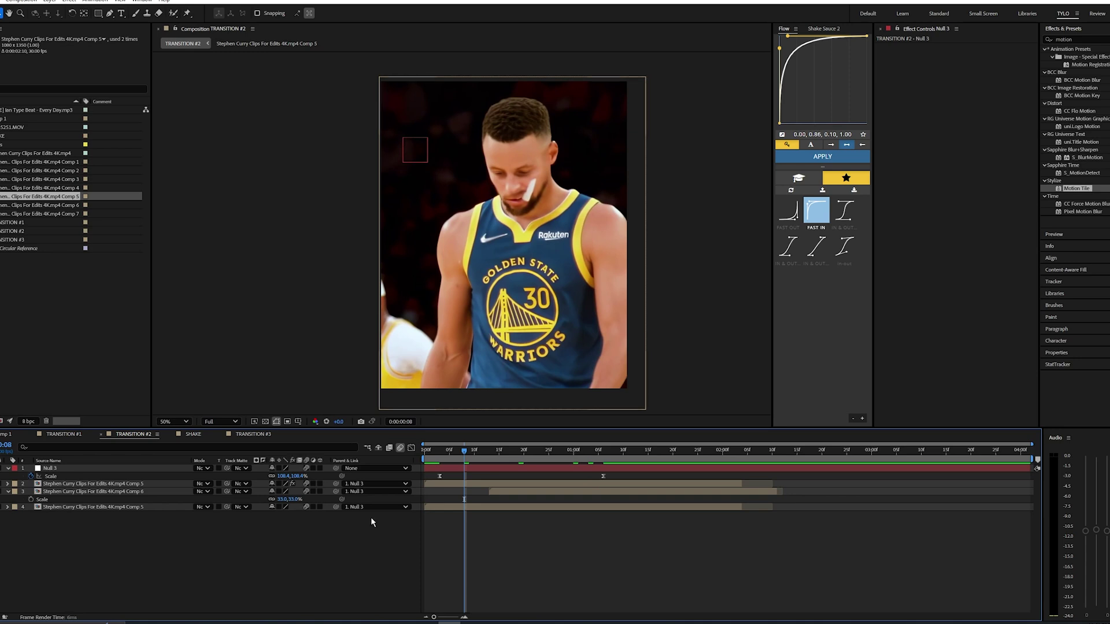
key("space")
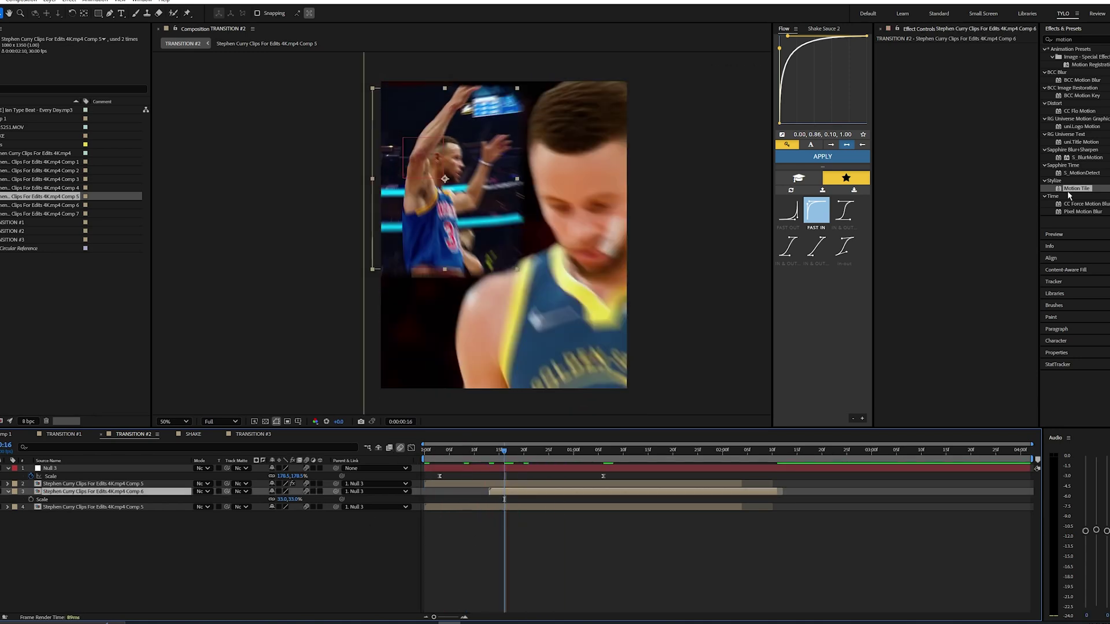
Apply Motion Tile to the Comp 6 layer with Output Width and Output Height at 300 and Mirror Edges enabled
left_click_drag(1067, 190, 948, 150)
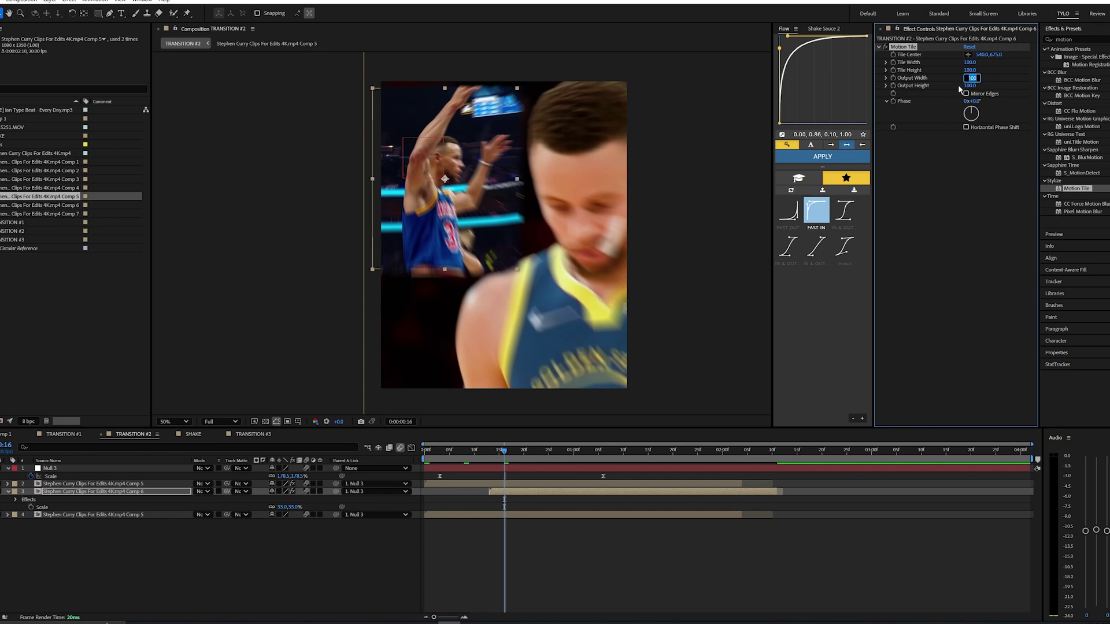
key("Return")
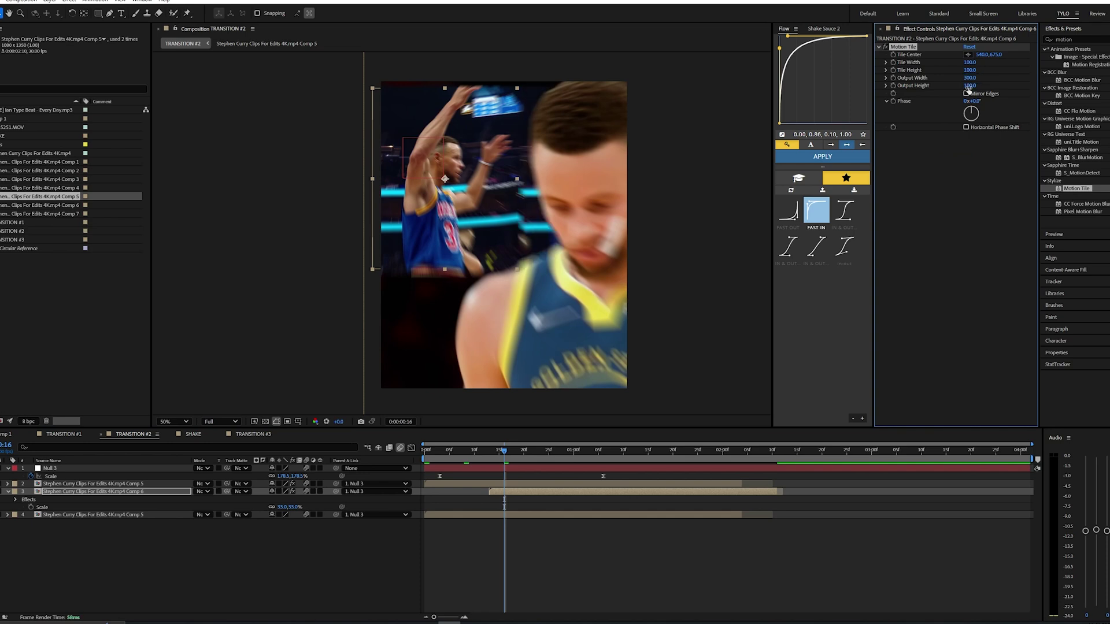
key("Return")
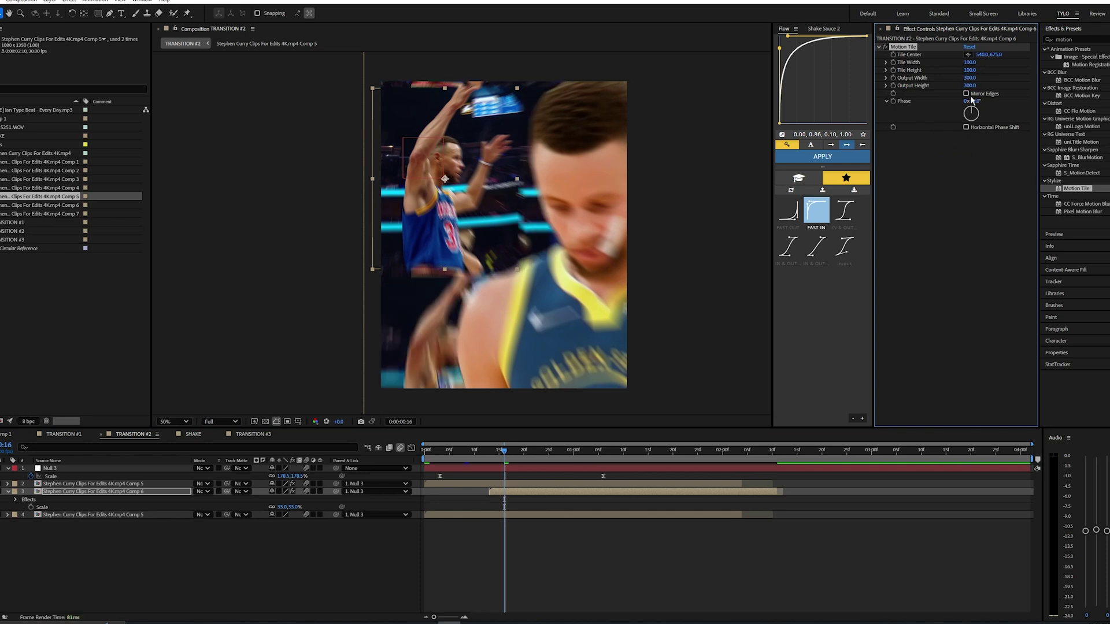
left_click(966, 93)
Fade in the Comp 6 layer's opacity from near 0% at 0:00:00:08 to 100% at 0:00:00:18, starting the layer at the fade, and preview it
left_click_drag(501, 451, 489, 452)
key("u")
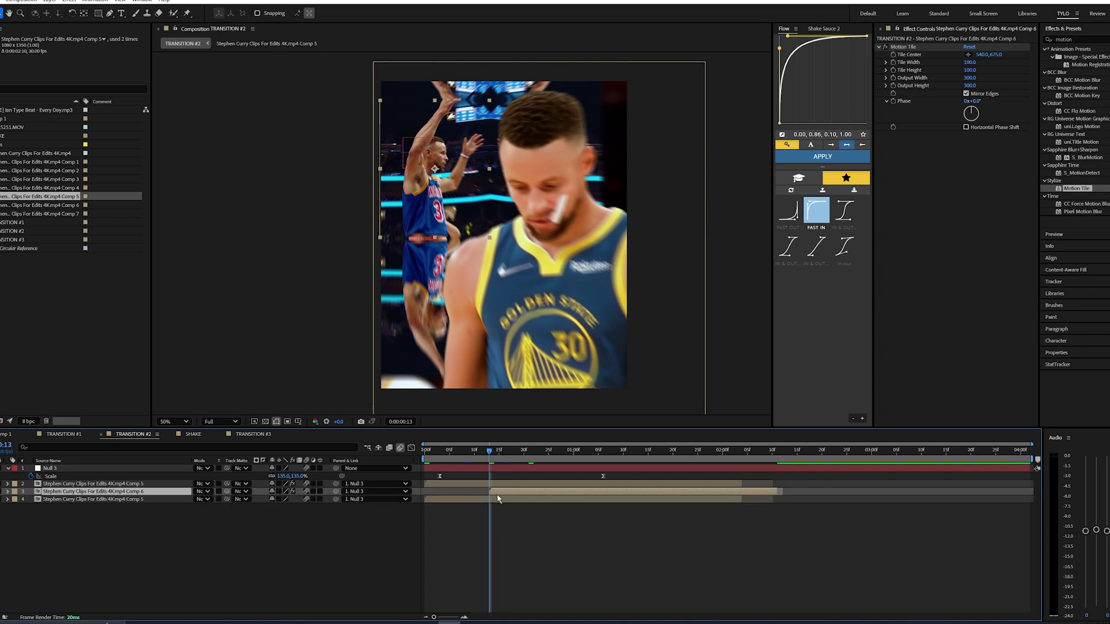
key("t")
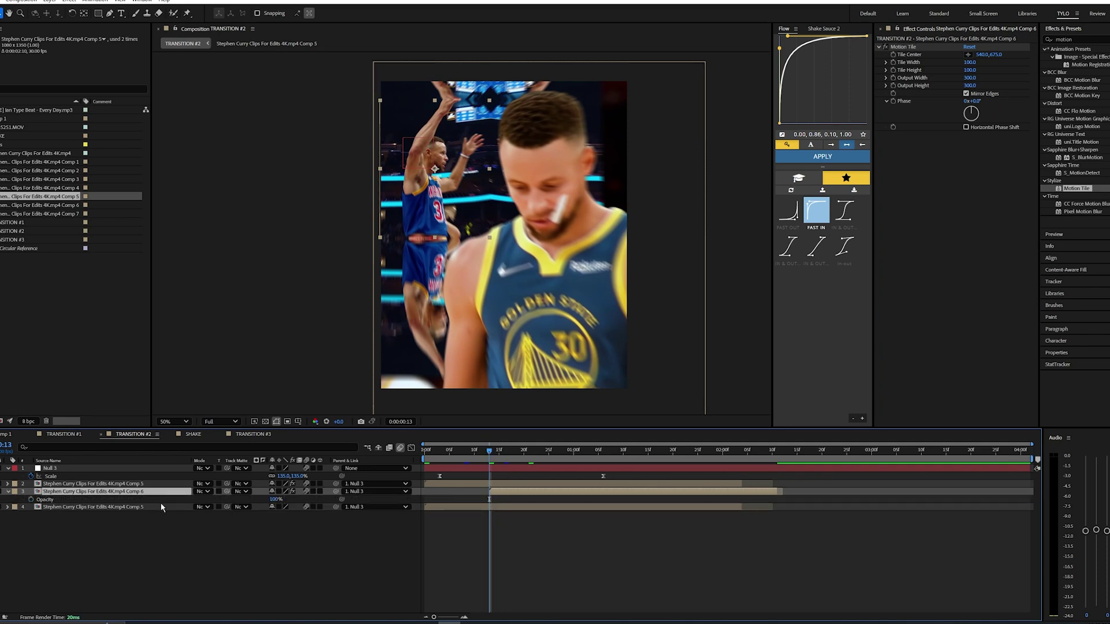
left_click(31, 500)
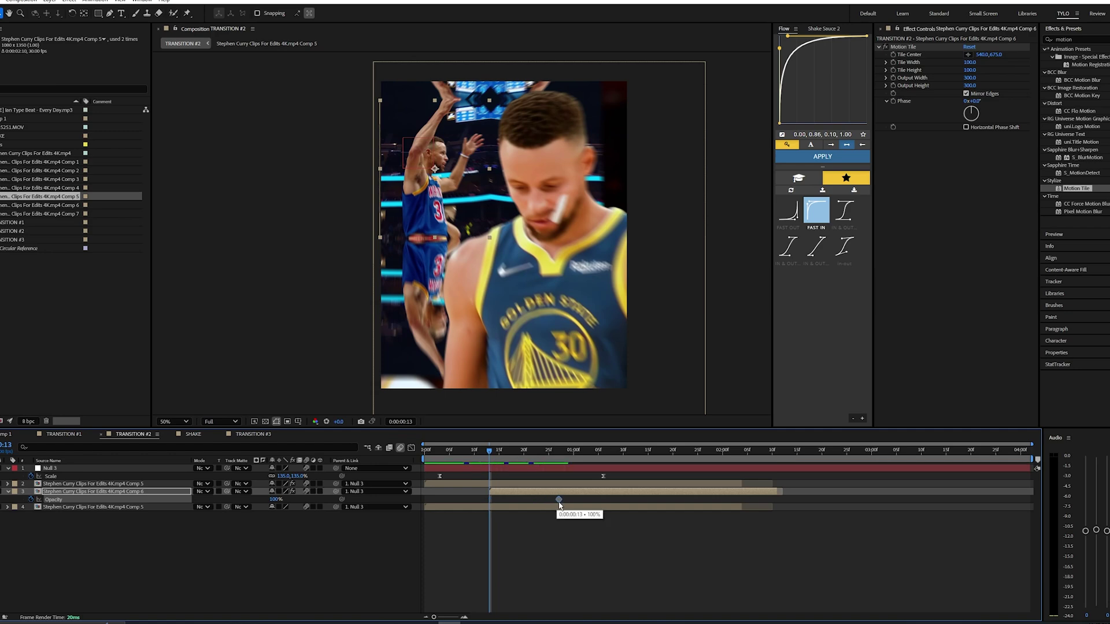
left_click_drag(574, 502, 583, 500)
left_click_drag(573, 453, 489, 466)
left_click(494, 496)
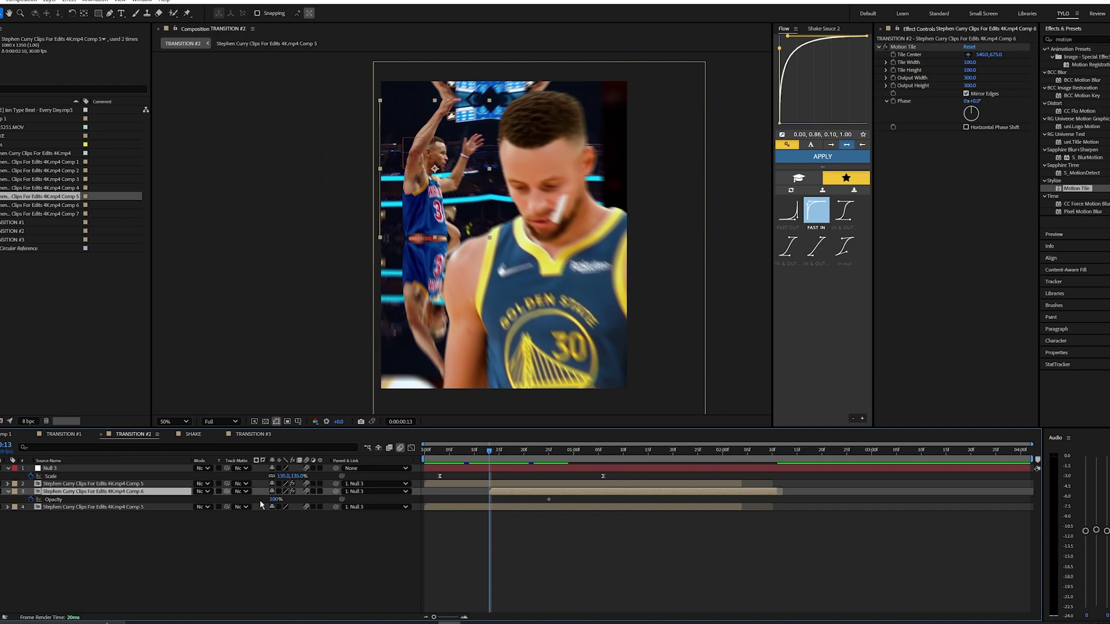
left_click_drag(274, 499, 217, 499)
left_click(498, 539)
key("space")
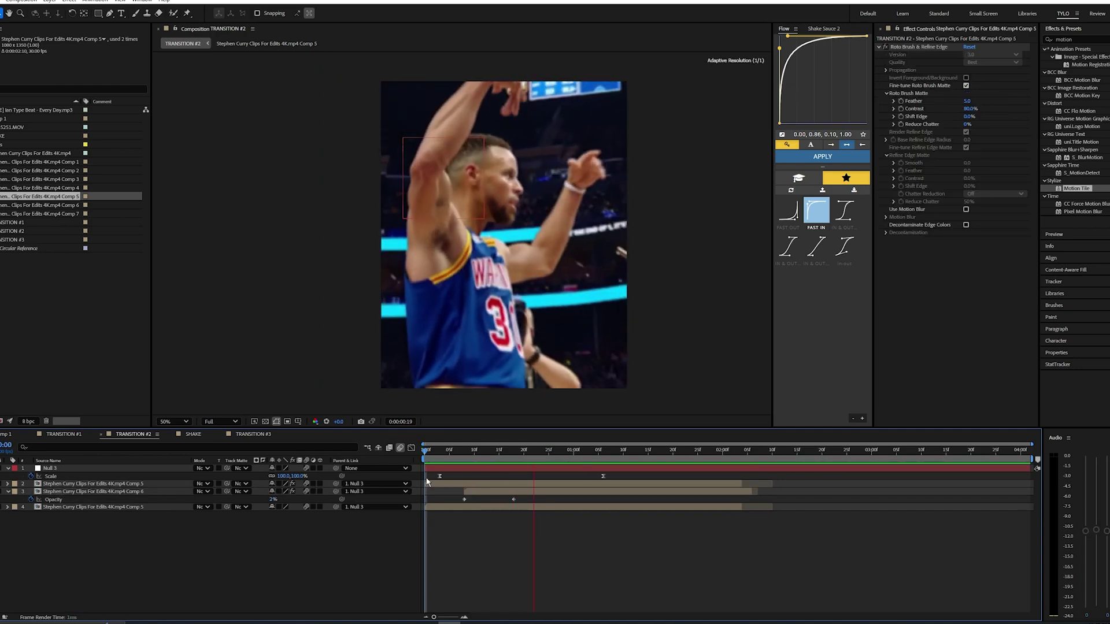
Trim the end of the upper rotoscoped Comp 5 layer to about 0:00:01:08, just past the null's last scale keyframe
mouse_move(697, 456)
left_mouse_down()
mouse_move(649, 453)
mouse_move(733, 453)
mouse_move(677, 453)
left_mouse_up()
left_click(693, 483)
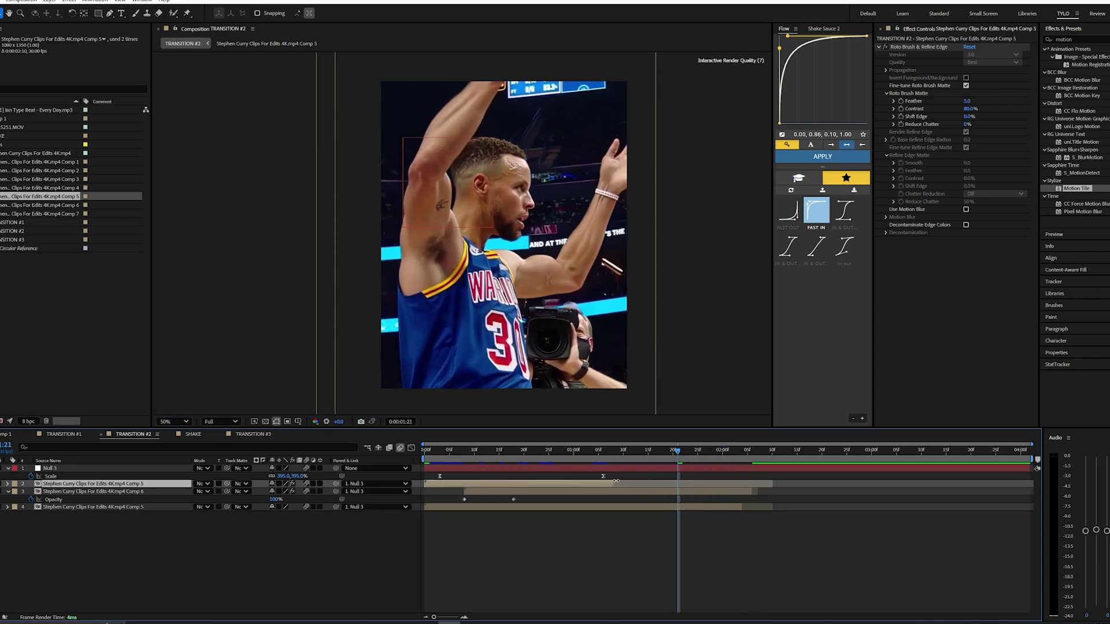
left_click_drag(615, 480, 612, 481)
Play TRANSITION #2 from the start to check the opacity fade and the trimmed player layer
left_click_drag(543, 454, 423, 454)
left_click(511, 541)
key("space")
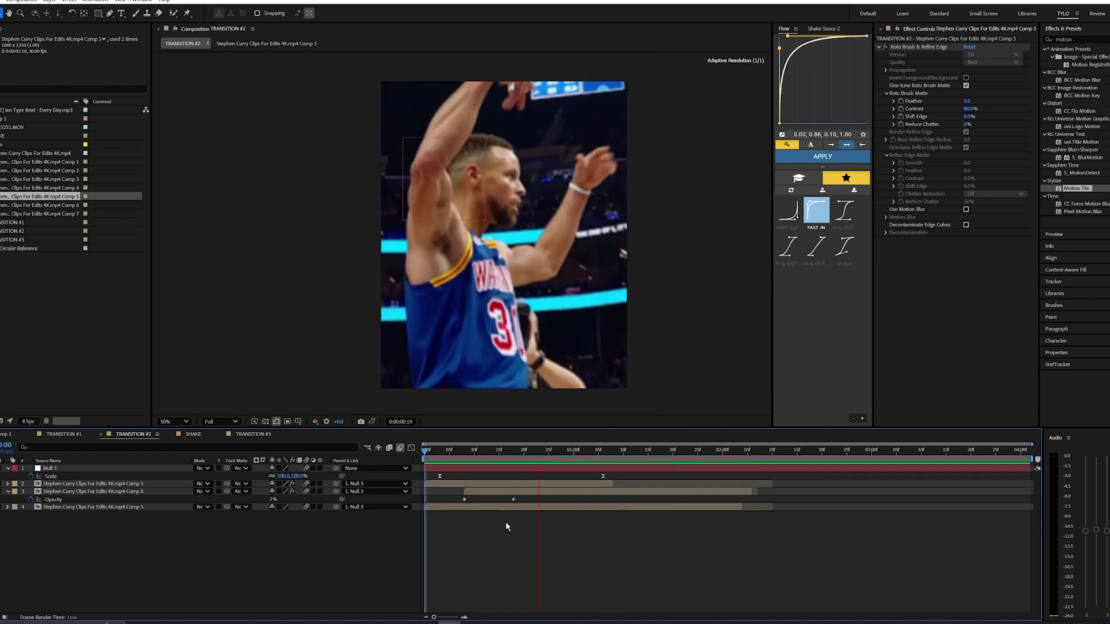
left_click(487, 450)
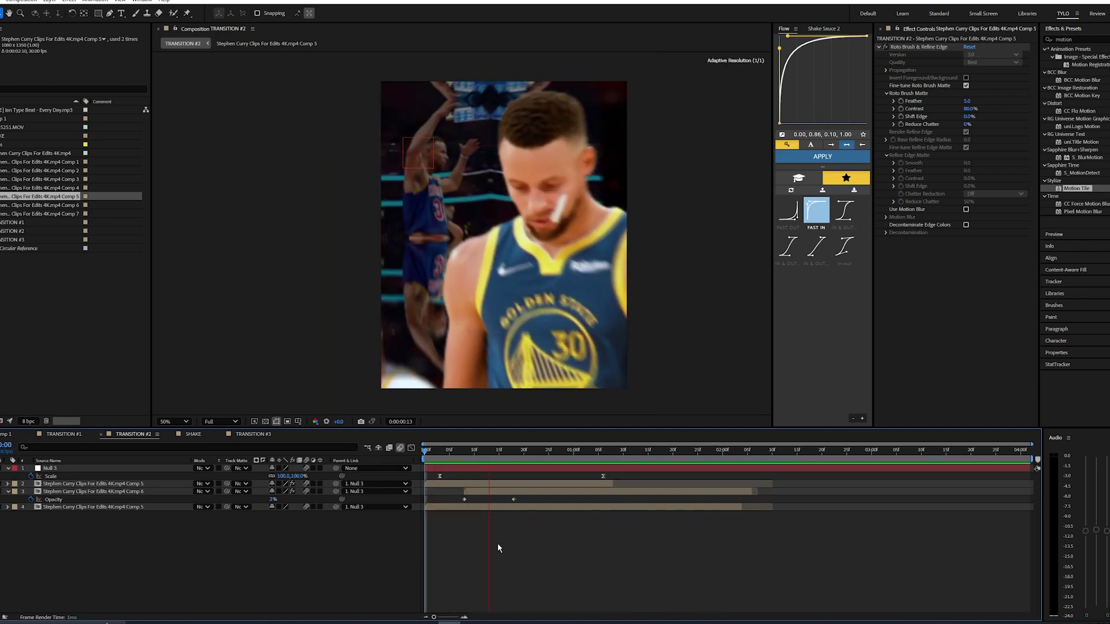
left_click(497, 450)
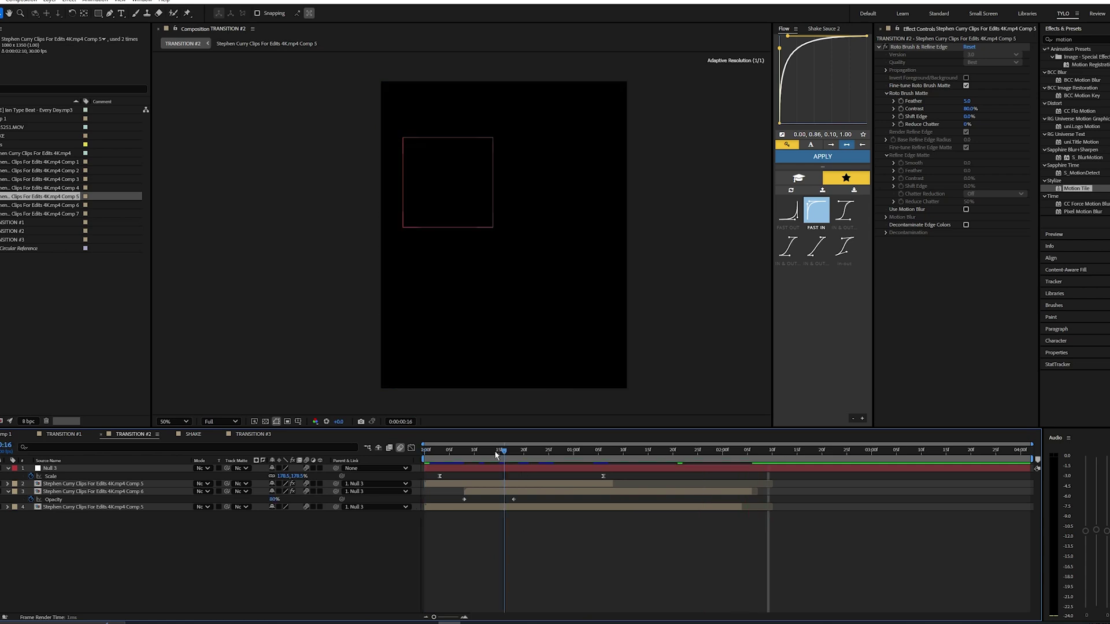
Add an adjustment layer above the clip layers and trim its start to 0:00:00:21
key("space")
left_click_drag(495, 452, 527, 462)
key("space")
left_click(497, 483)
key("ctrl+alt+y")
key("alt+bracketleft")
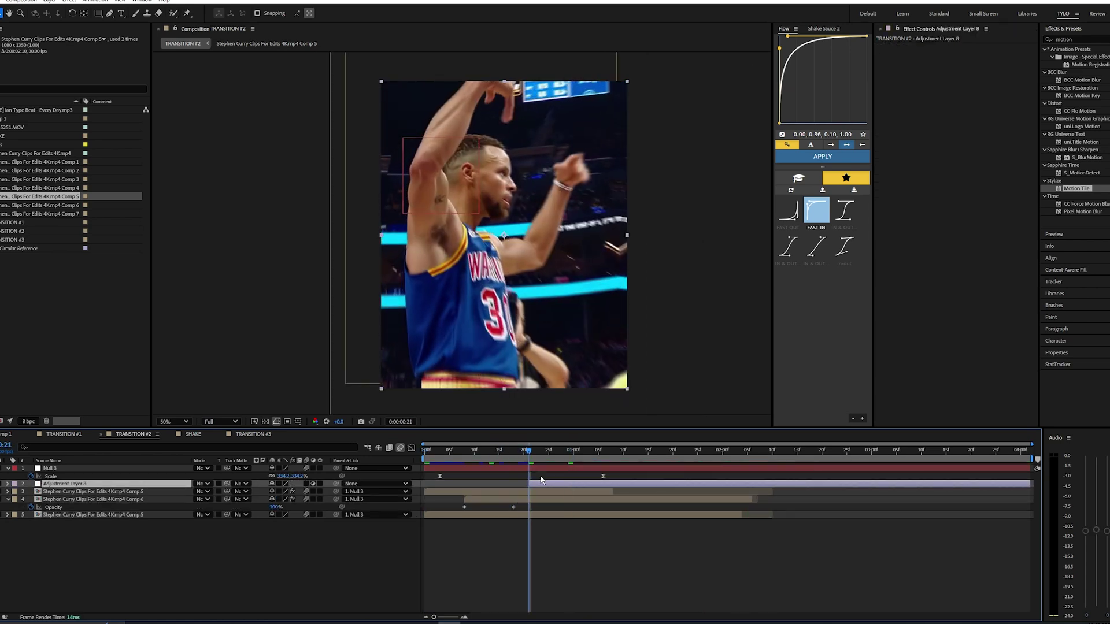
Apply the Shake Y preset that includes rotation, from the Shakes in presets, to the adjustment layer
left_click(1105, 39)
left_click(1042, 50)
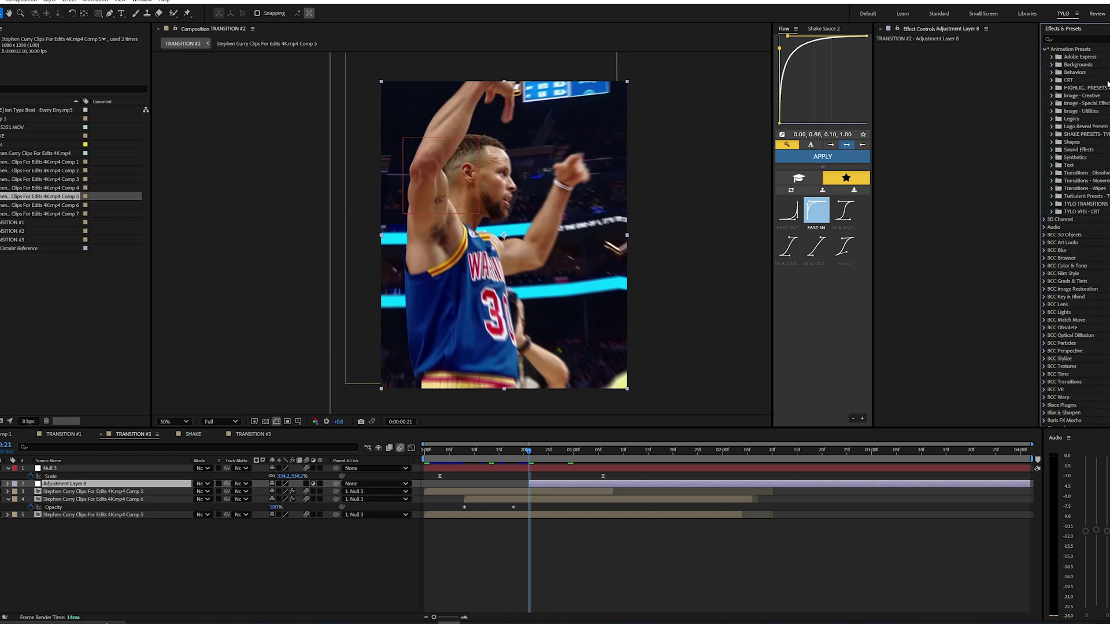
left_click(1051, 134)
left_click(1059, 141)
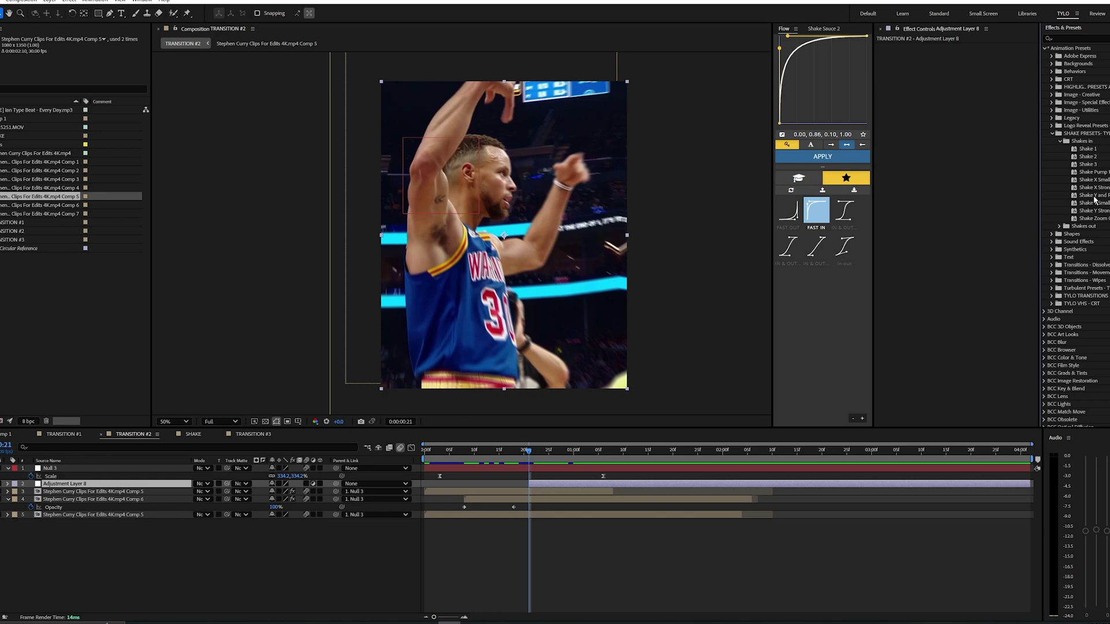
left_click_drag(962, 168, 962, 169)
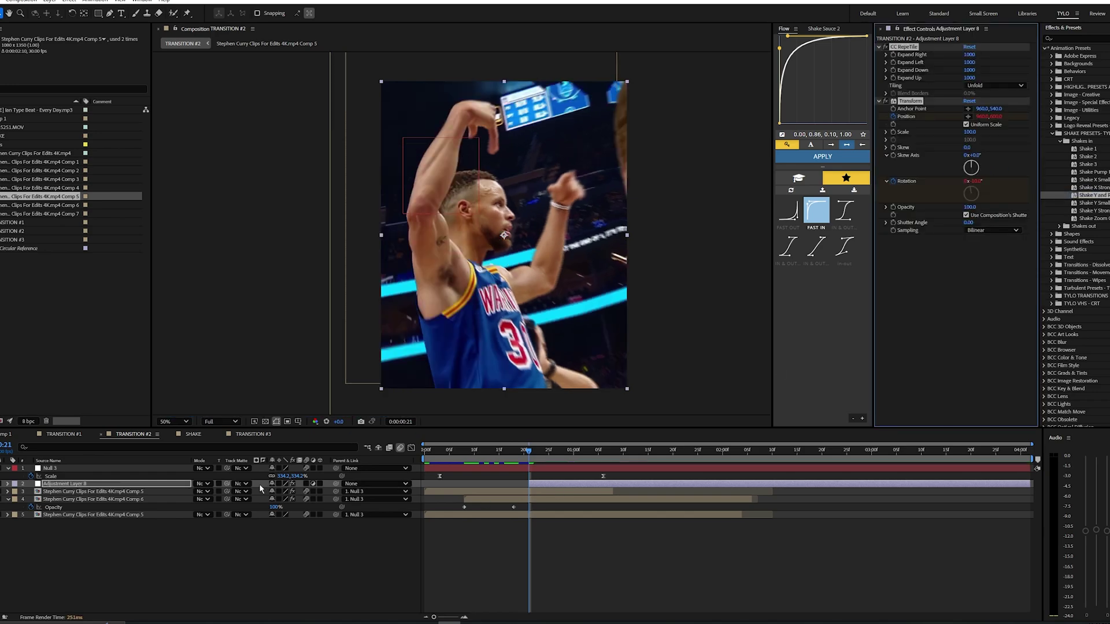
Enable motion blur on the adjustment layer and move its start to 0:00:00:18
left_click(306, 484)
left_click(514, 451)
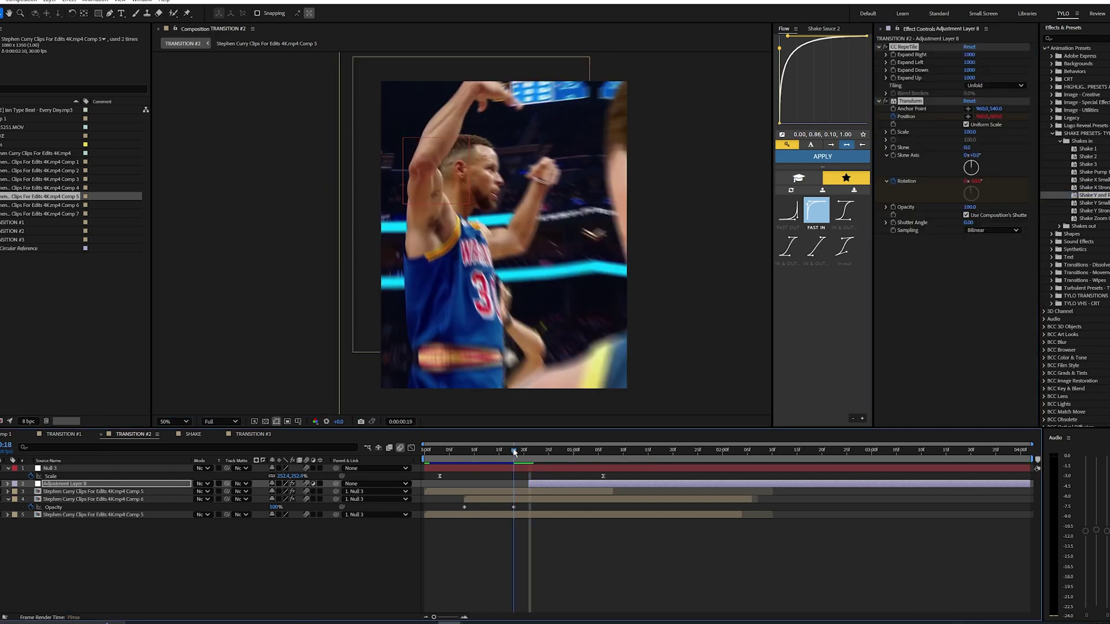
key("[")
Preview TRANSITION #2 from the beginning with the shake on the adjustment layer
left_click(474, 542)
key("Home")
key("space")
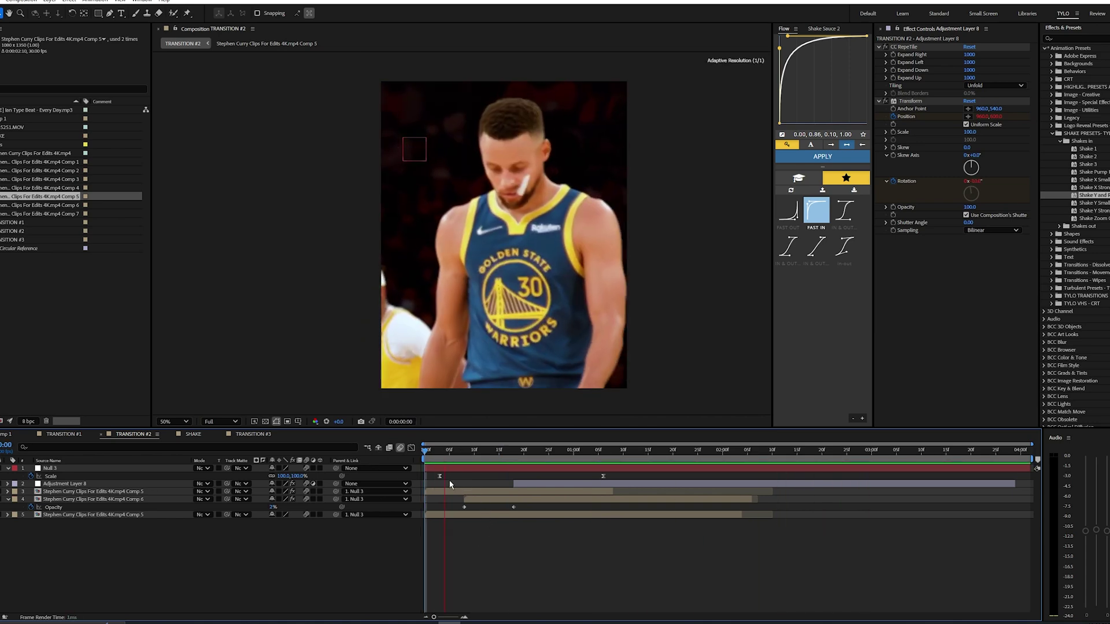
key("space")
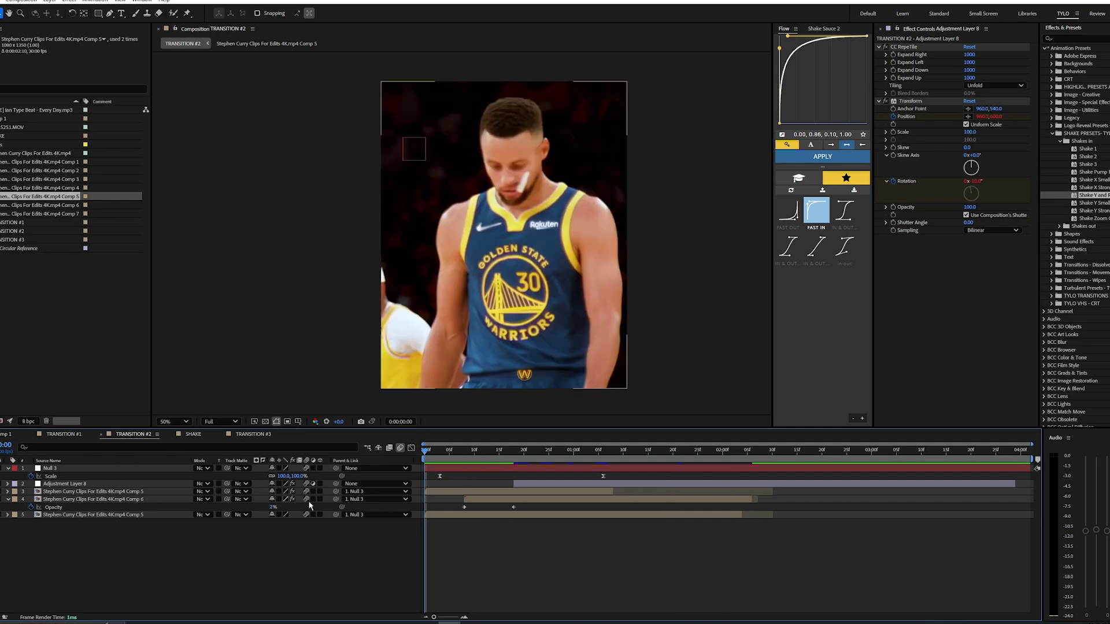
key("space")
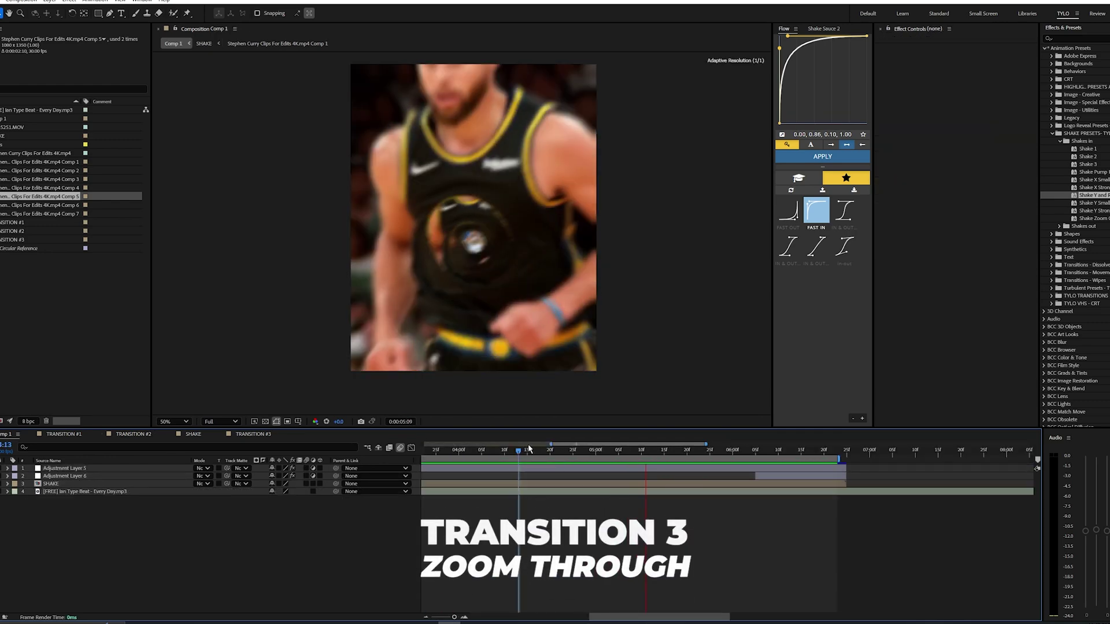
Review the finished zoom-through transition in Comp 1, then open TRANSITION #3 and play its two clips
left_click_drag(554, 445, 586, 456)
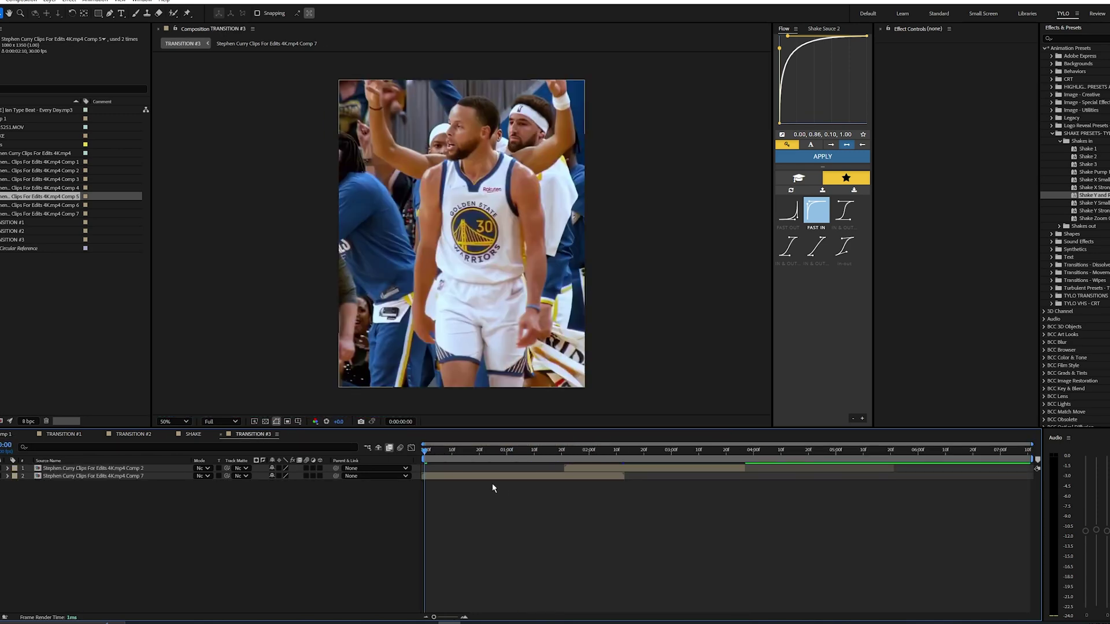
scroll(595, 490, "up", 2)
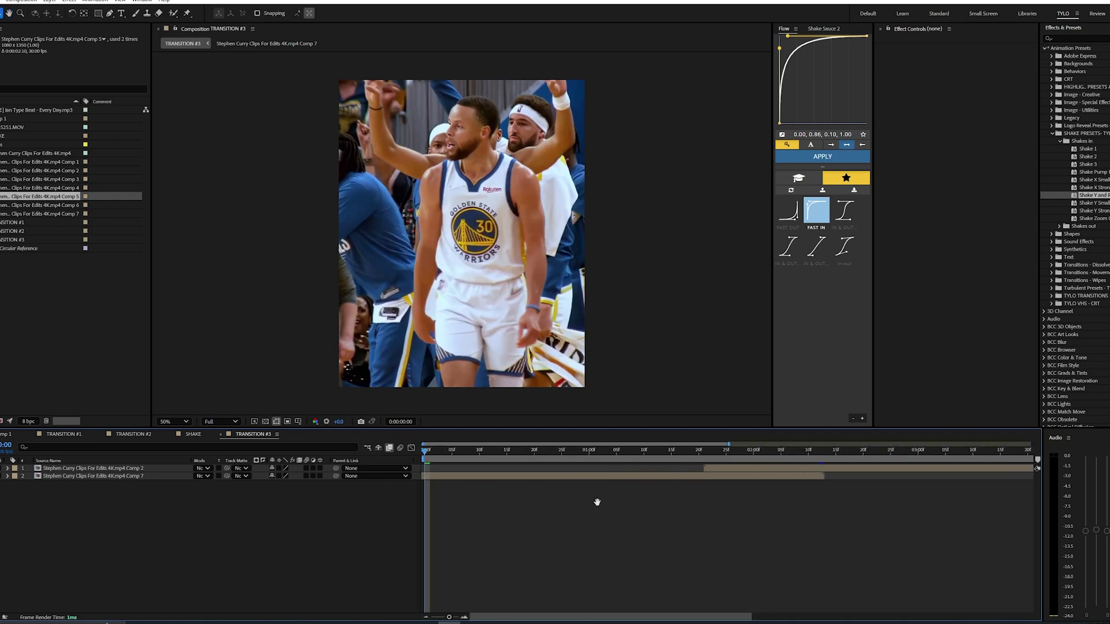
left_click_drag(555, 455, 624, 459)
key("space")
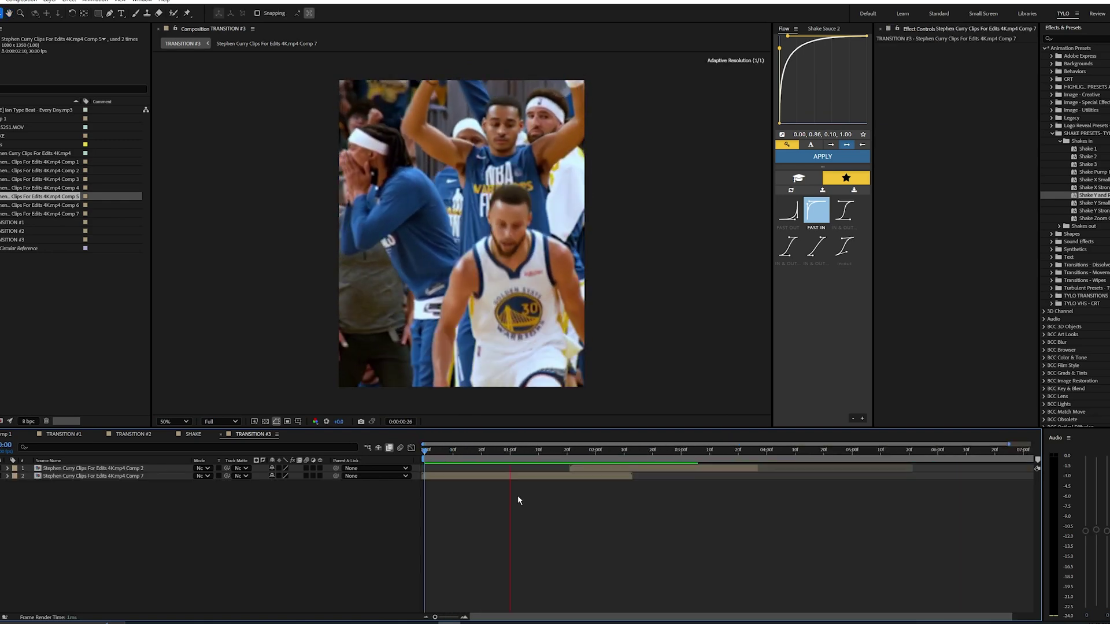
Examine the circular jersey logo in the Comp 2 clip of TRANSITION #3 around 0:00:01:24
scroll(595, 486, "down", 2)
mouse_move(617, 456)
left_mouse_down()
mouse_move(582, 455)
mouse_move(608, 455)
left_mouse_up()
left_click(616, 468)
key("slash")
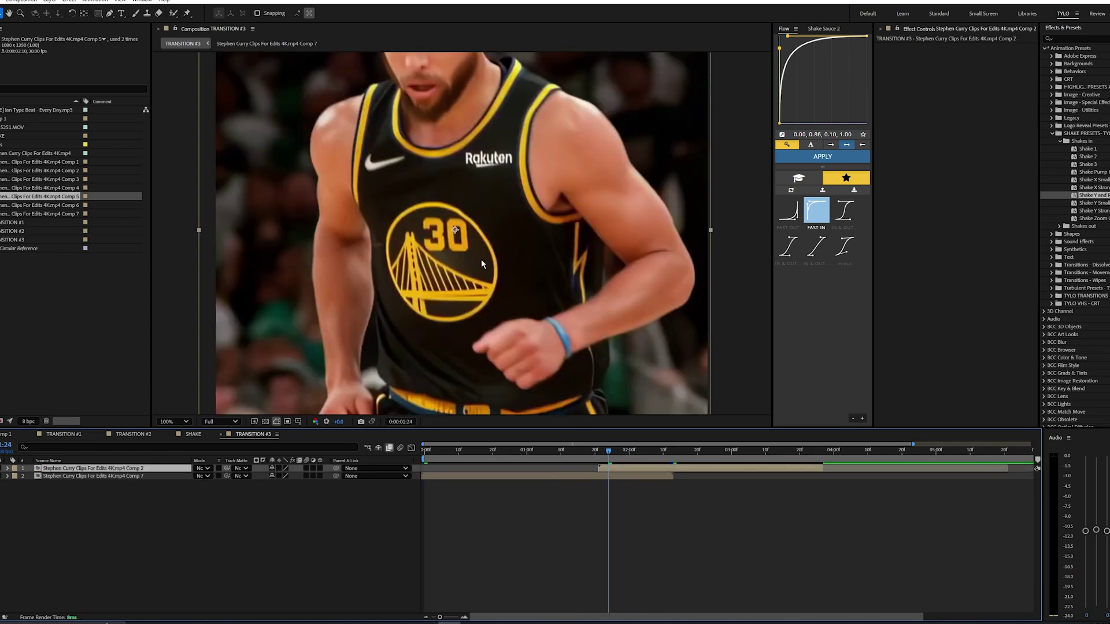
left_click_drag(445, 259, 470, 253)
scroll(473, 251, "down", 1)
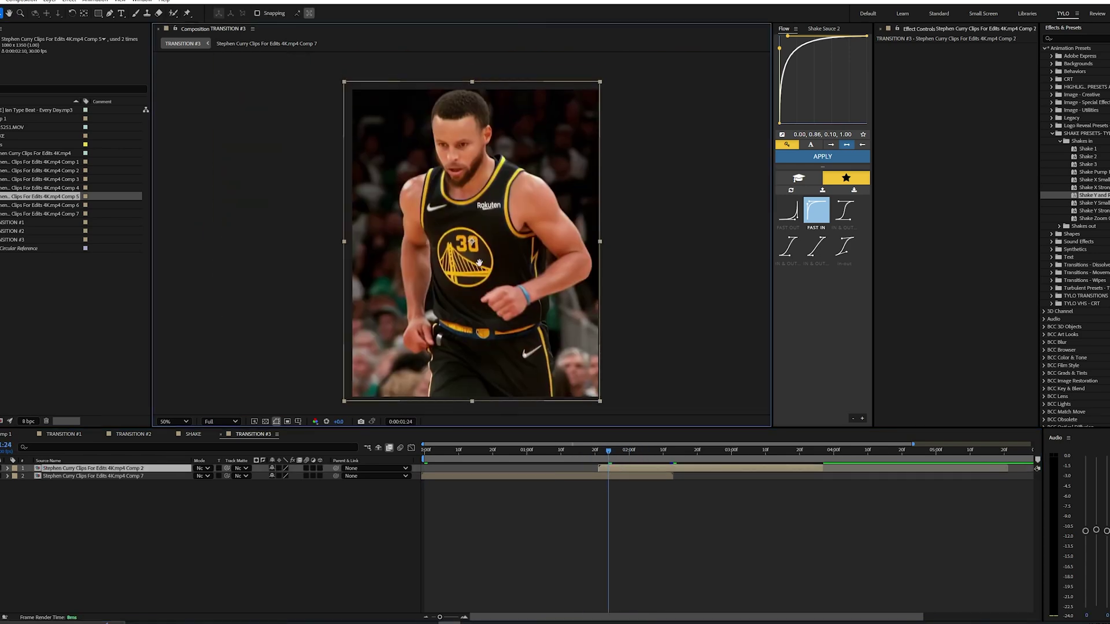
scroll(469, 253, "up", 1)
scroll(470, 257, "down", 2)
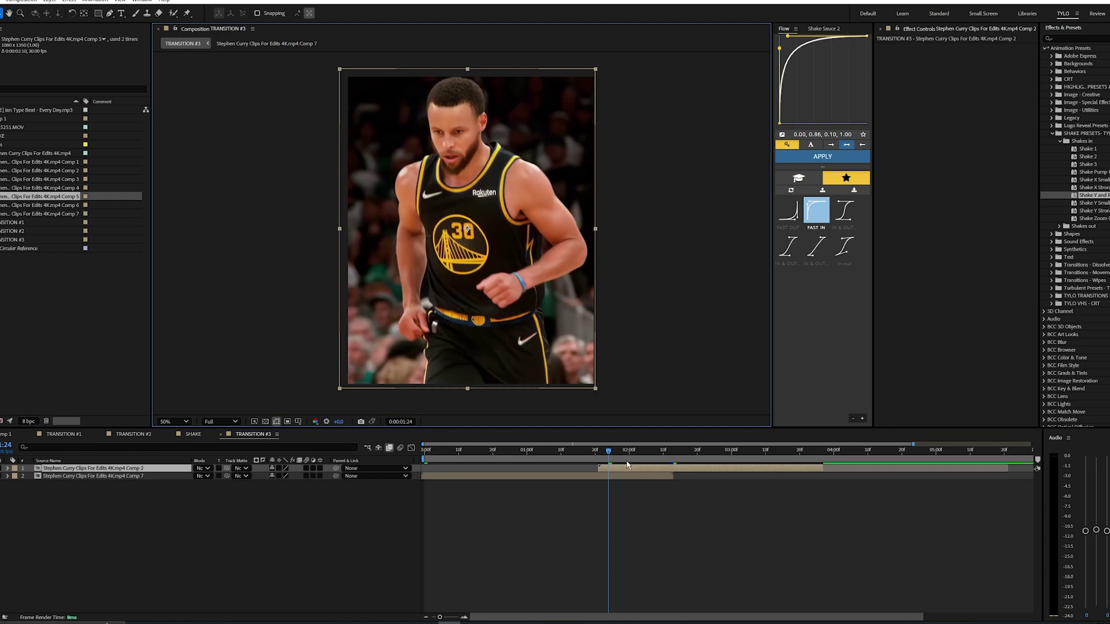
Move the Comp 2 layer earlier in TRANSITION #3 so it starts at 0:00:00:07
left_click_drag(627, 451, 450, 462)
key("Home")
scroll(455, 303, "up", 2)
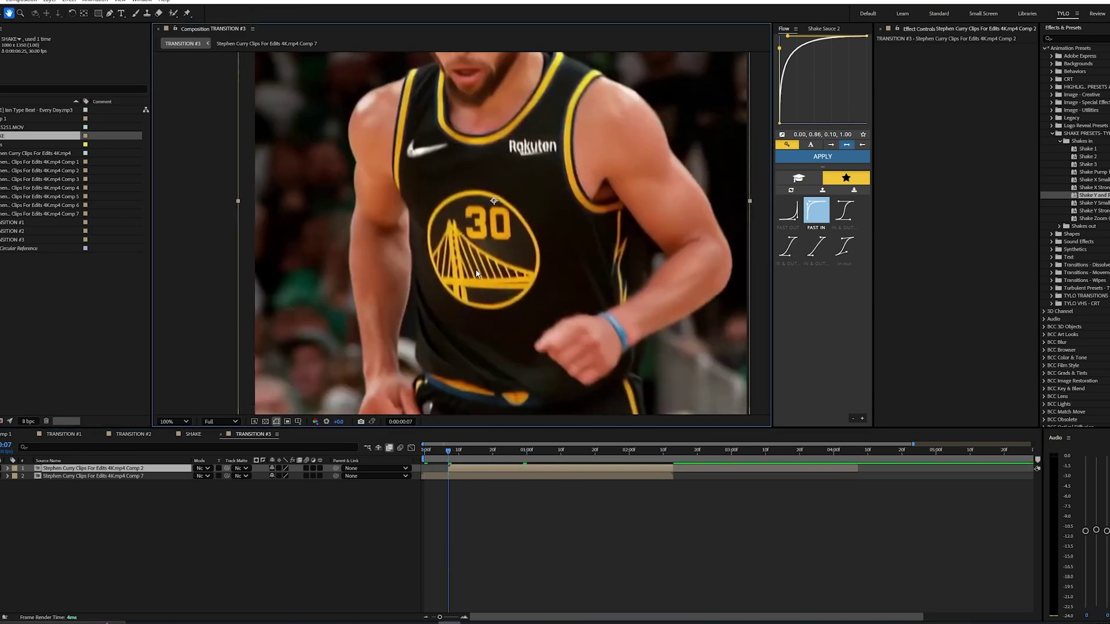
left_click_drag(449, 452, 451, 453)
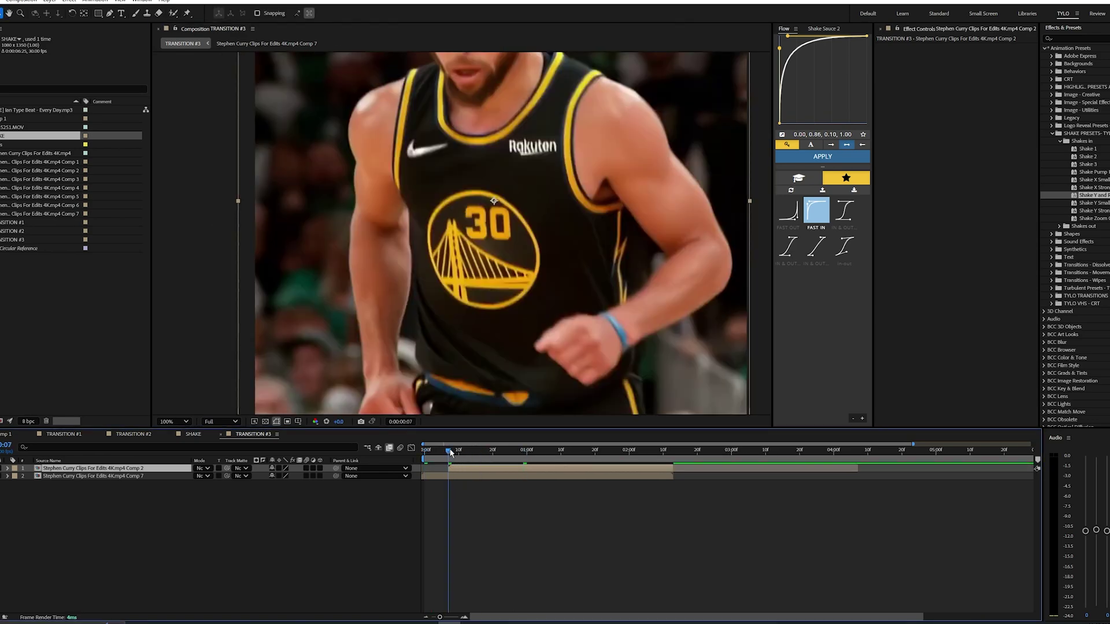
Draw an elliptical mask around the circular jersey logo on the Comp 2 layer at 0:00:00:07
left_click(108, 14)
left_click(98, 13)
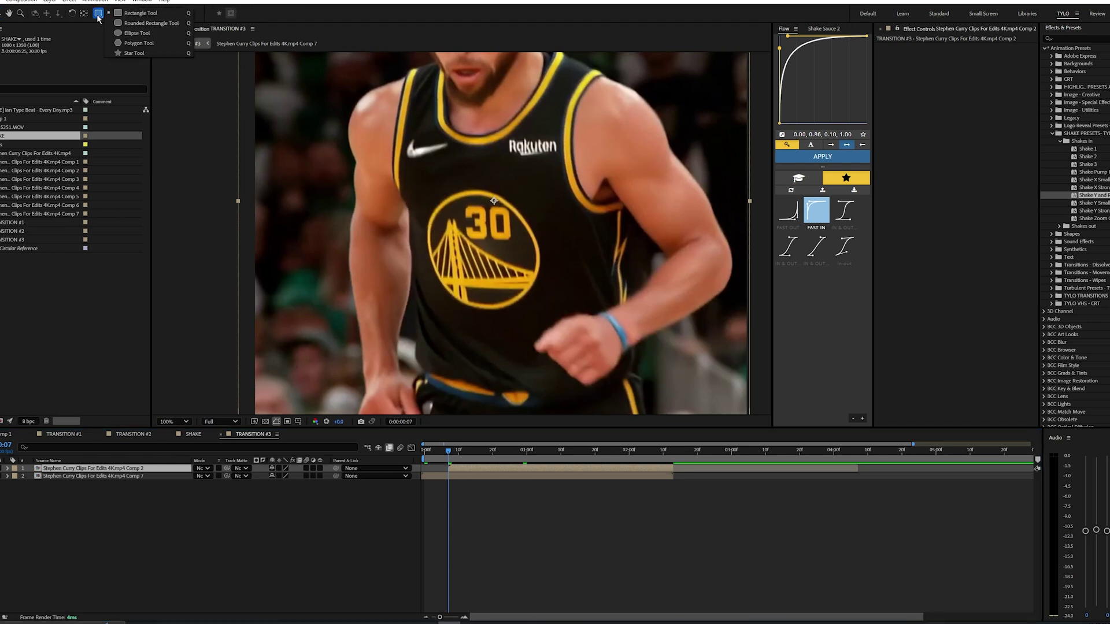
left_click(124, 14)
left_click(98, 13)
left_click(124, 33)
left_click_drag(430, 205, 538, 311)
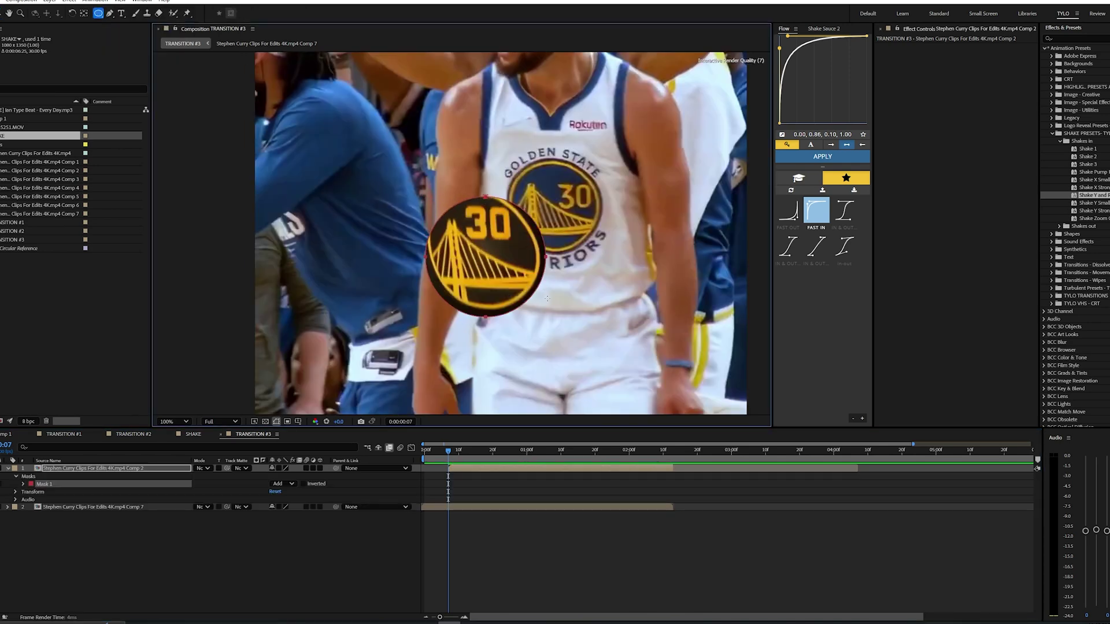
Set the logo mask's mode to None and track the mask forward through the Comp 2 clip
key("v")
left_click(283, 484)
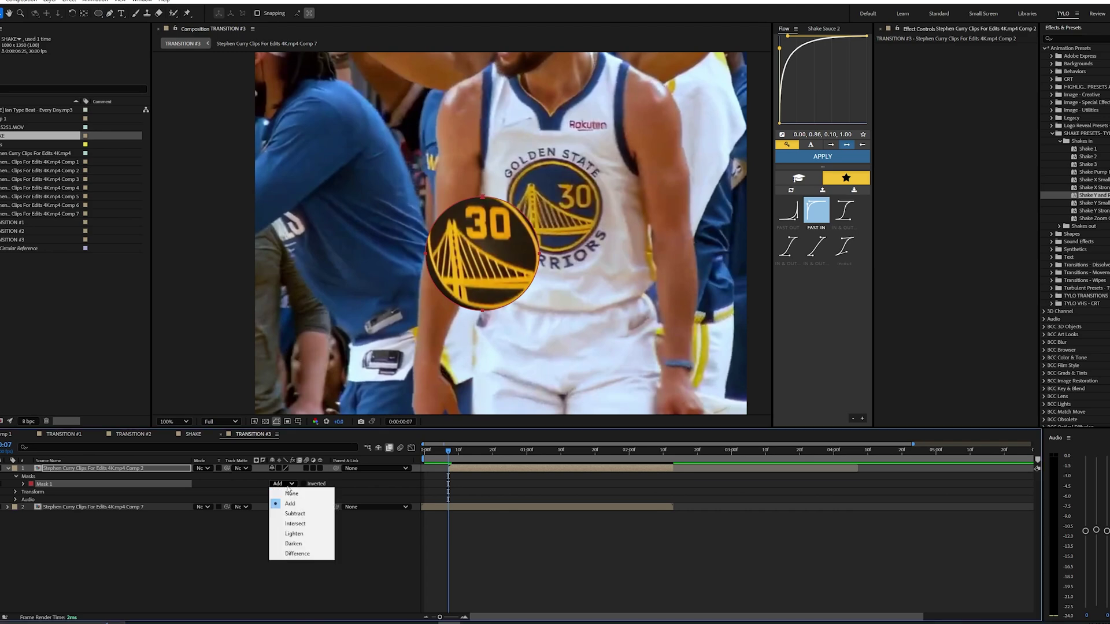
left_click(283, 488)
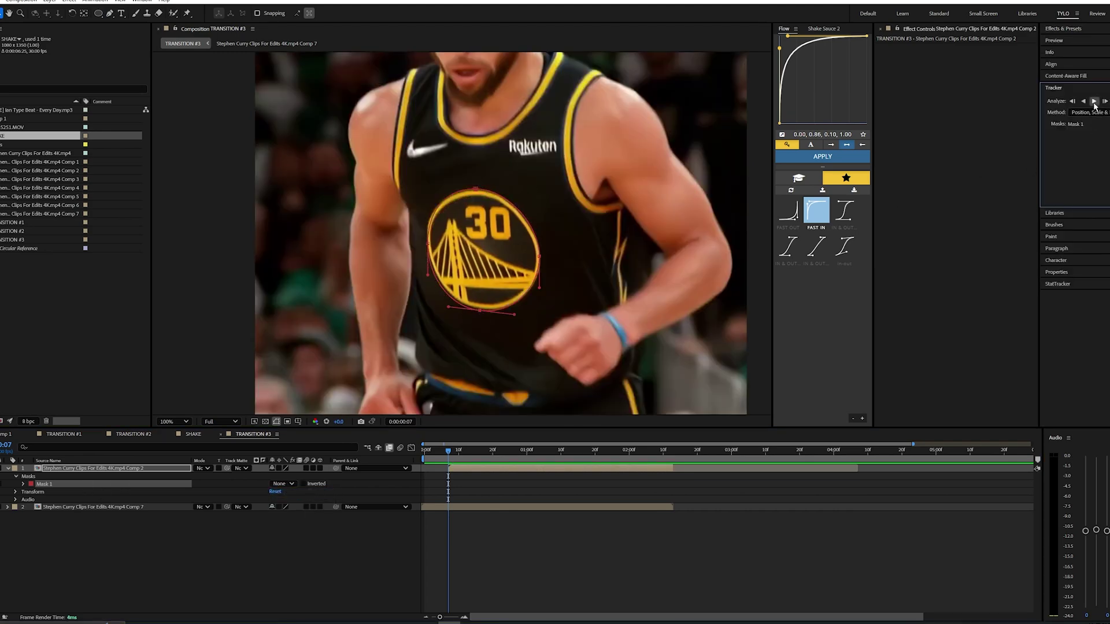
left_click(1093, 102)
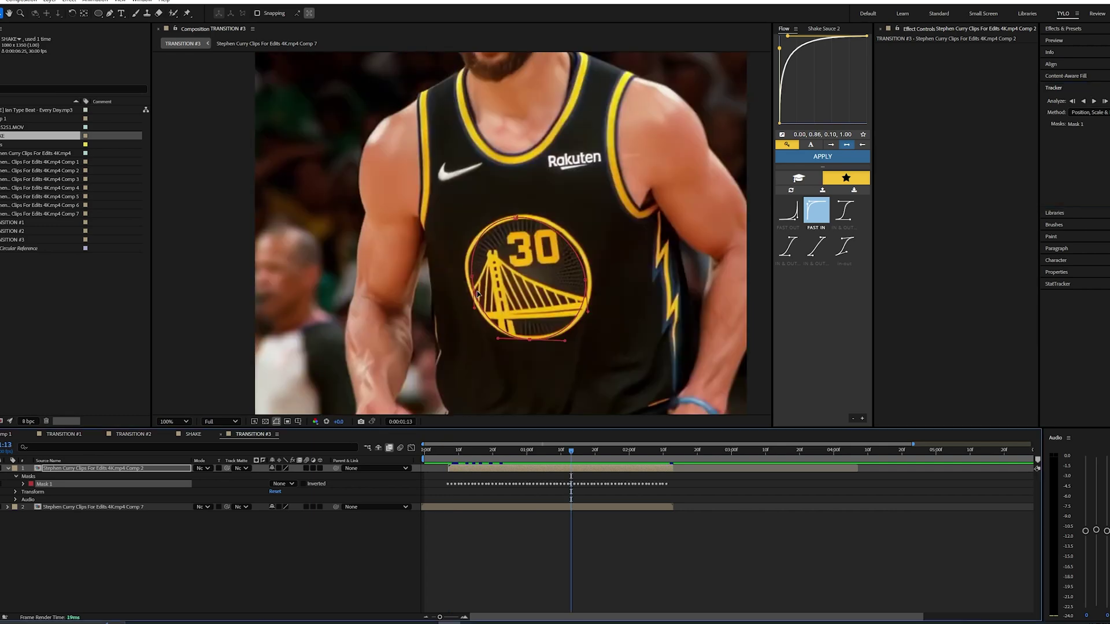
scroll(477, 293, "up", 2)
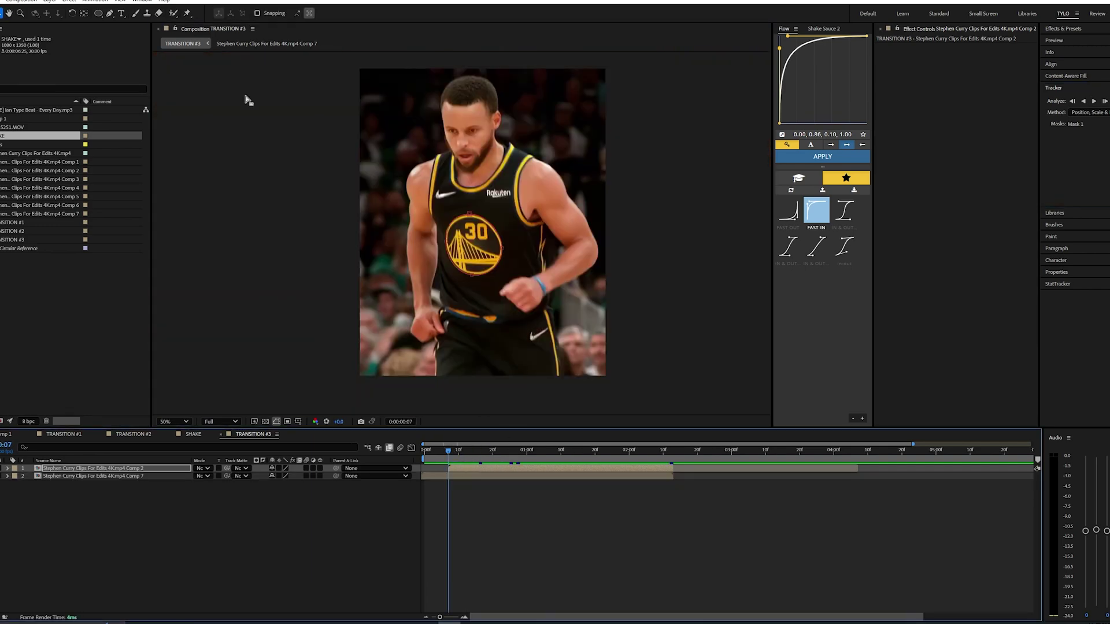
Open the upper Comp 2 clip in its layer view and select the circular jersey logo with the Roto Brush at 0:00:00:07
left_click(172, 15)
double_click(483, 250)
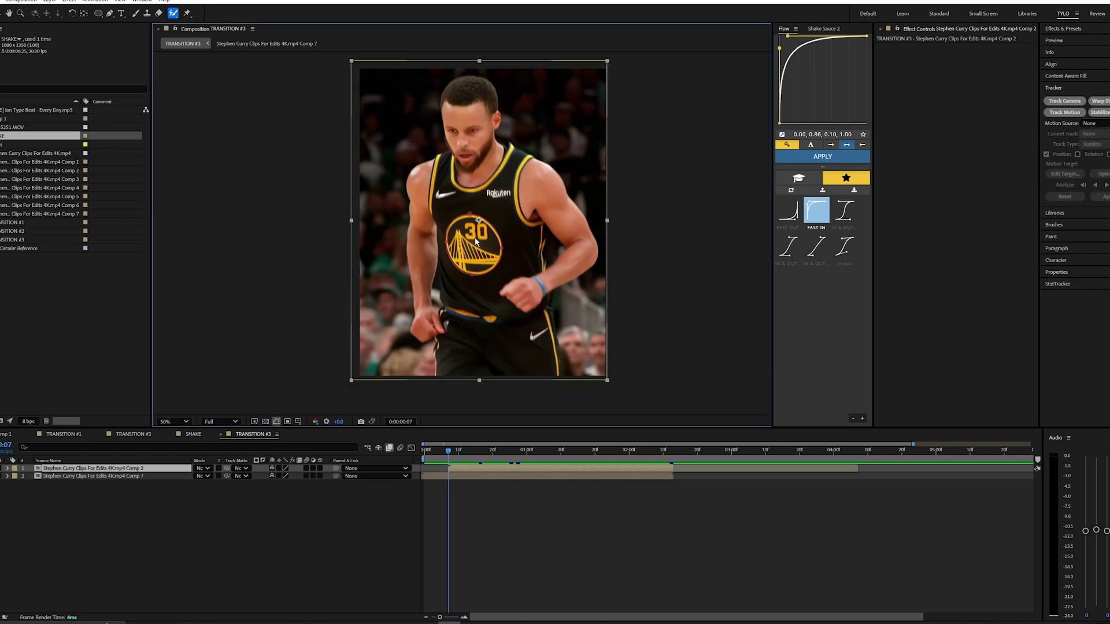
key("period")
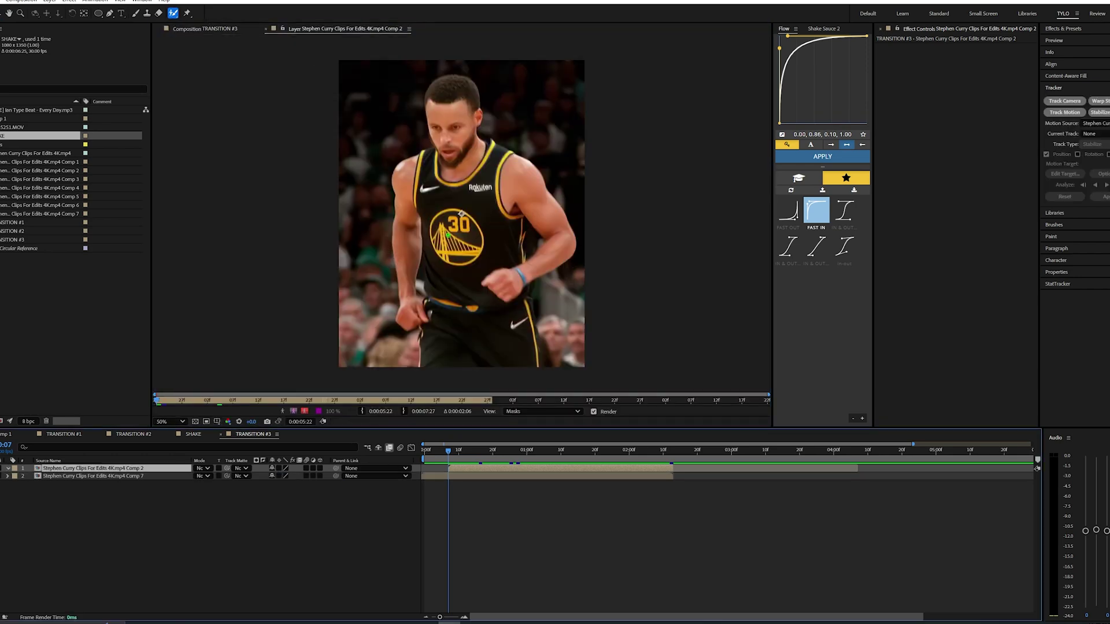
scroll(455, 245, "up", 1)
scroll(460, 231, "down", 1)
left_click_drag(452, 215, 465, 223)
scroll(453, 226, "up", 1)
scroll(453, 226, "up", 1)
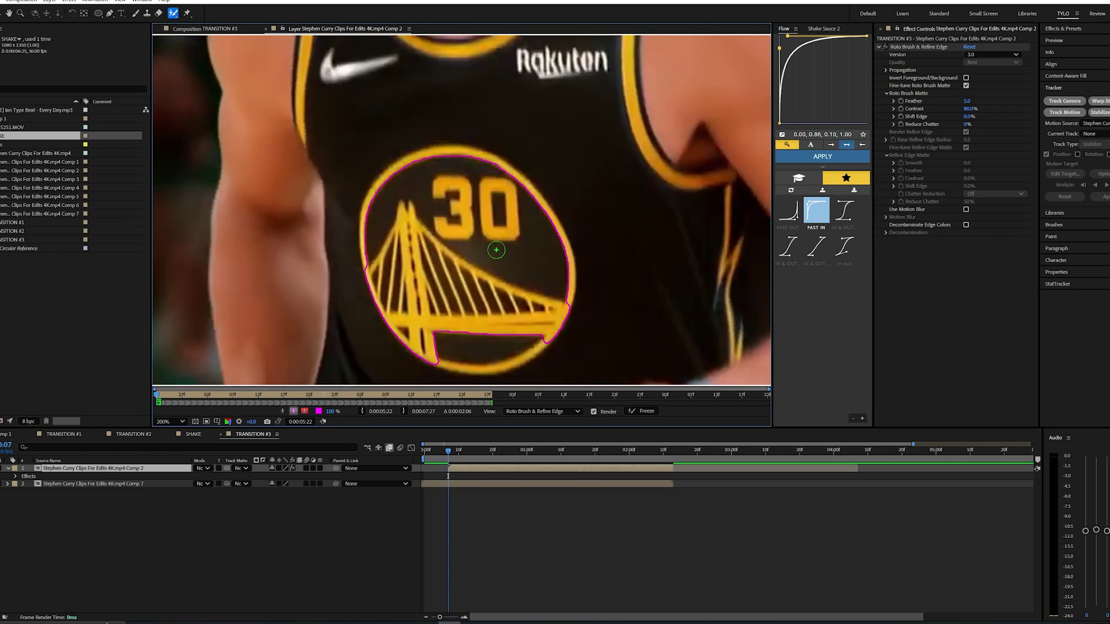
Propagate the logo selection through the clip, invert its foreground and background, and freeze the Roto Brush result
mouse_move(628, 450)
left_mouse_down()
mouse_move(453, 453)
mouse_move(536, 462)
left_mouse_up()
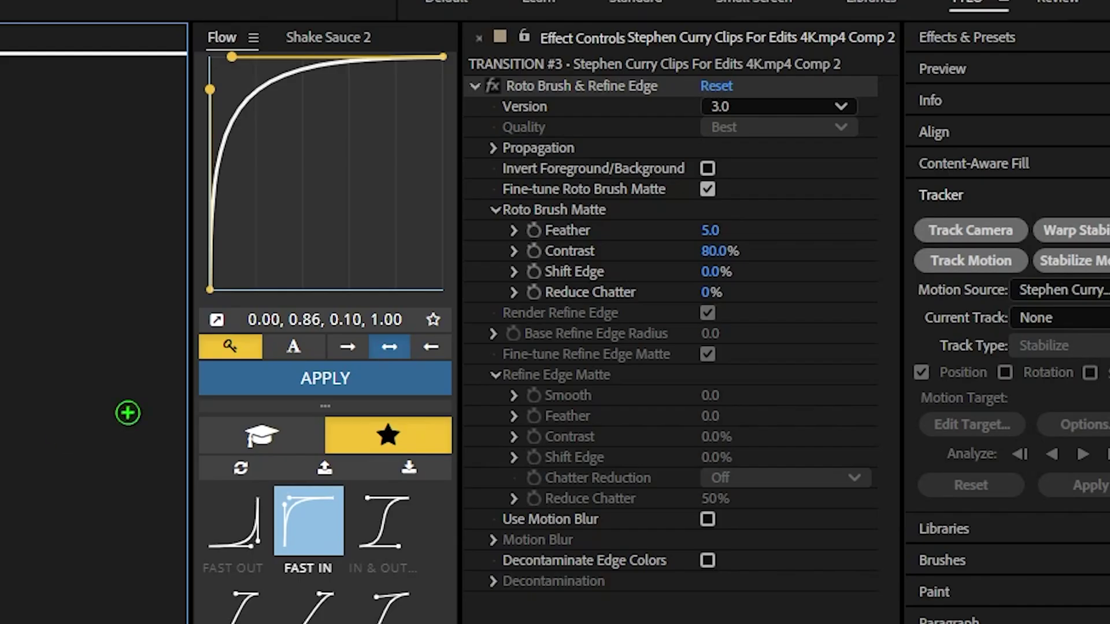
left_click(593, 91)
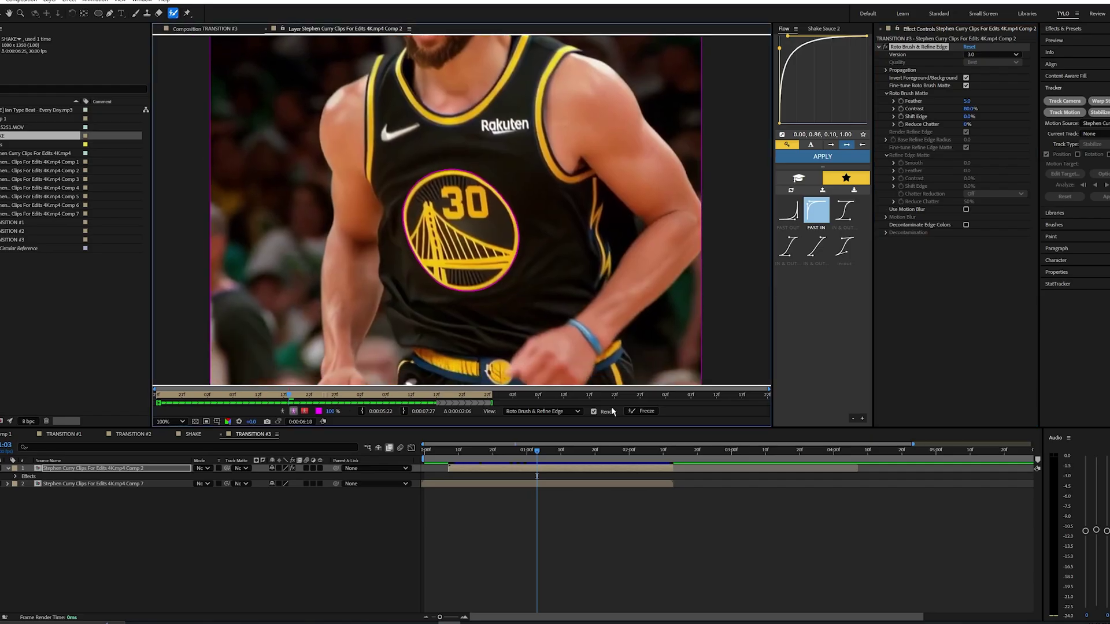
left_click(642, 411)
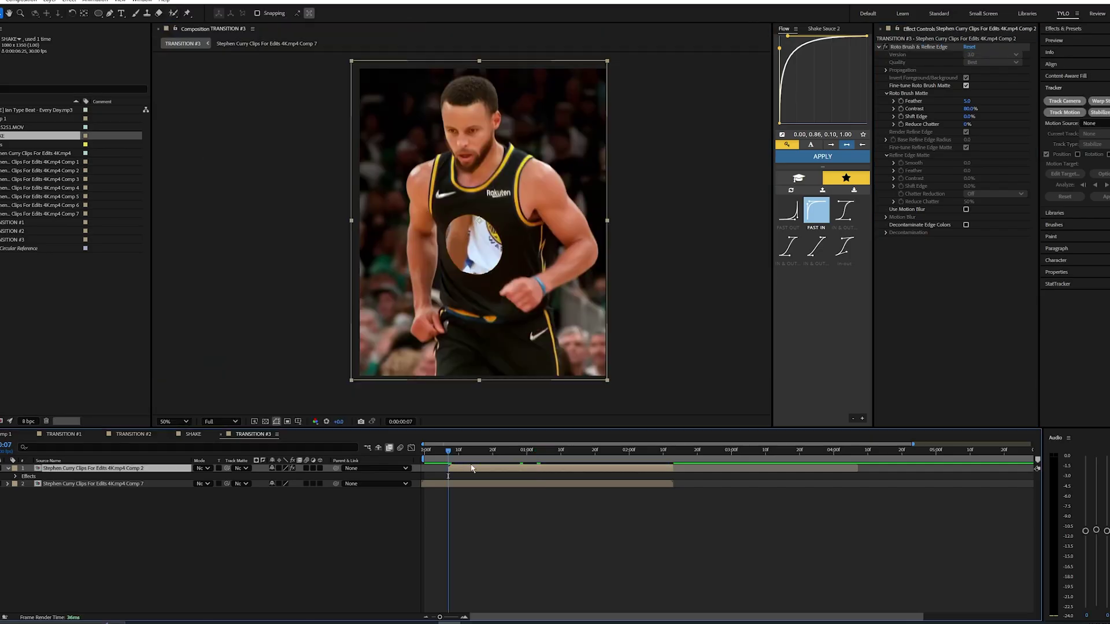
left_click(464, 478)
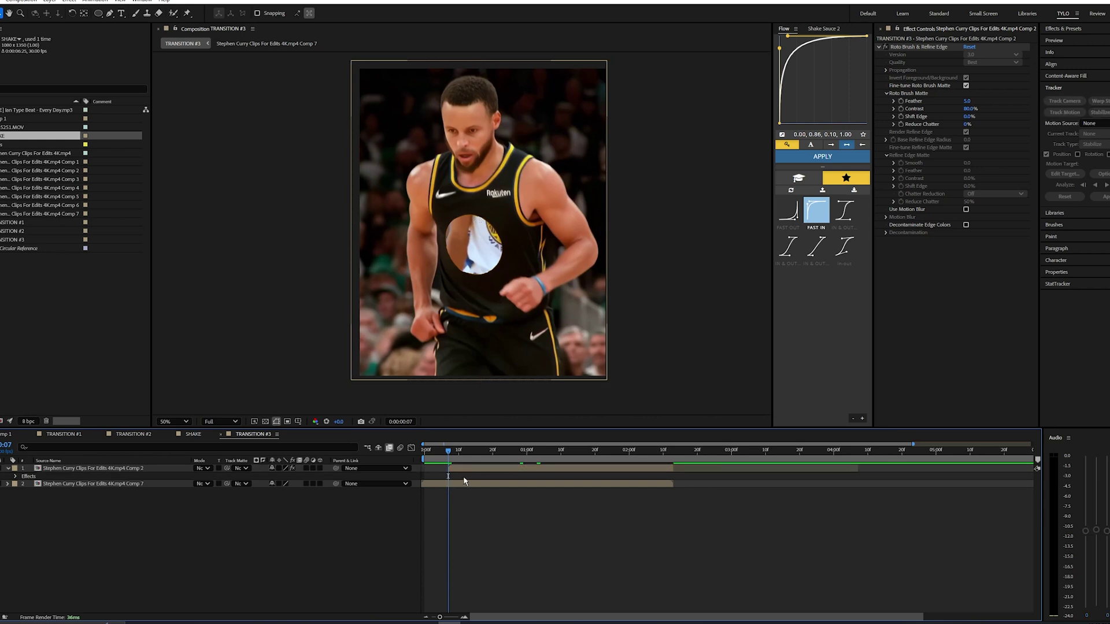
Duplicate the rotoscoped Comp 2 layer three times and turn all Comp 2 and Comp 7 layers into 3D layers
left_click(465, 469)
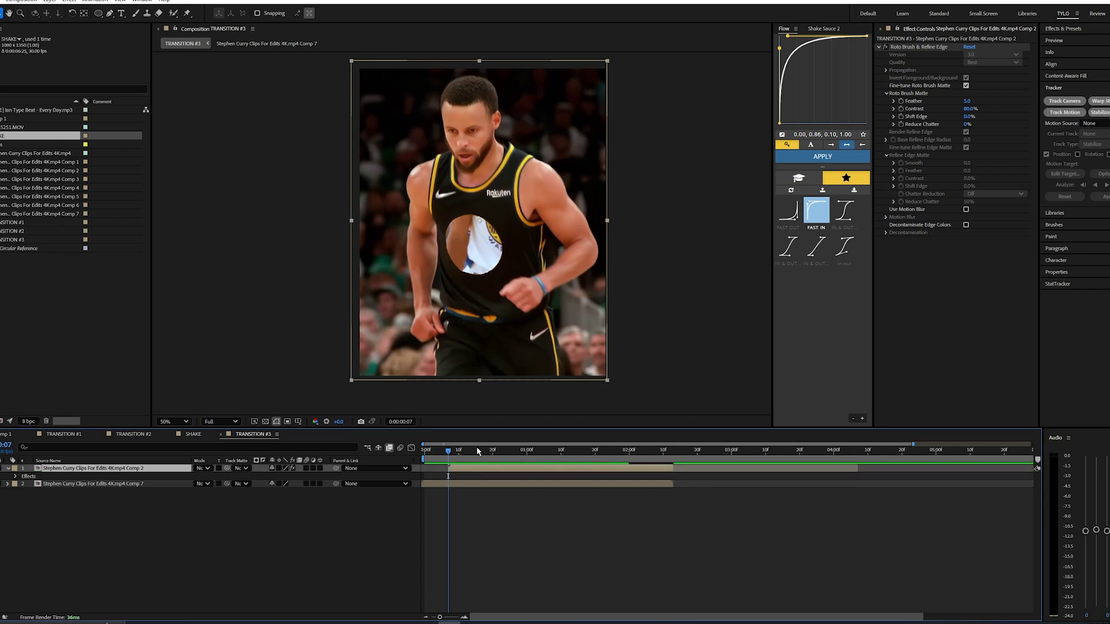
key("ctrl+d")
key("ctrl+d")
key("ctrl+d")
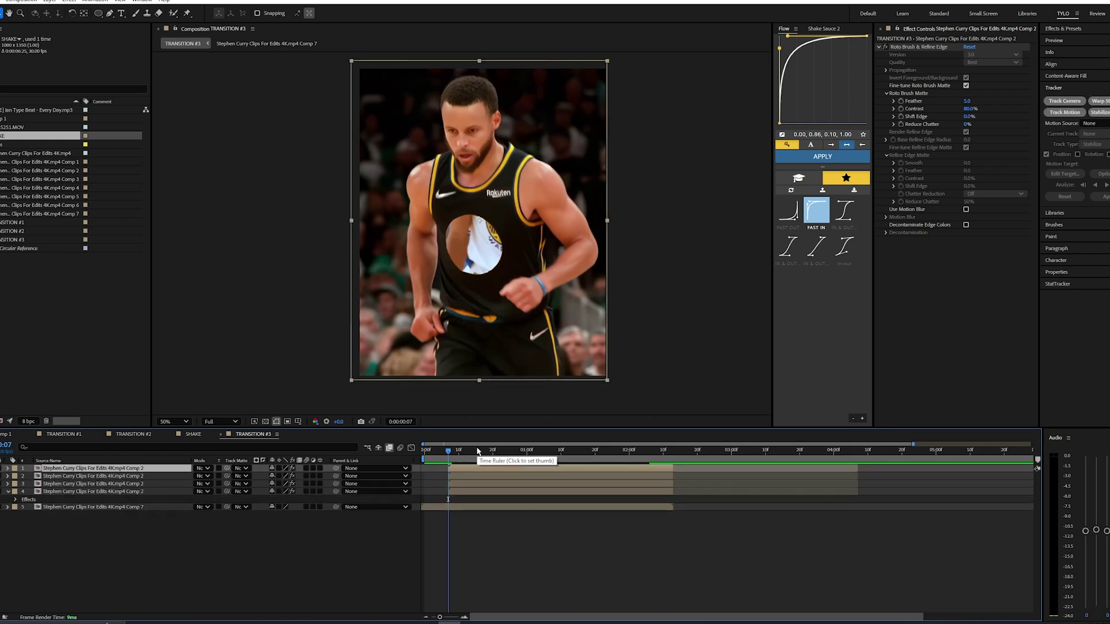
left_click(470, 508, "shift")
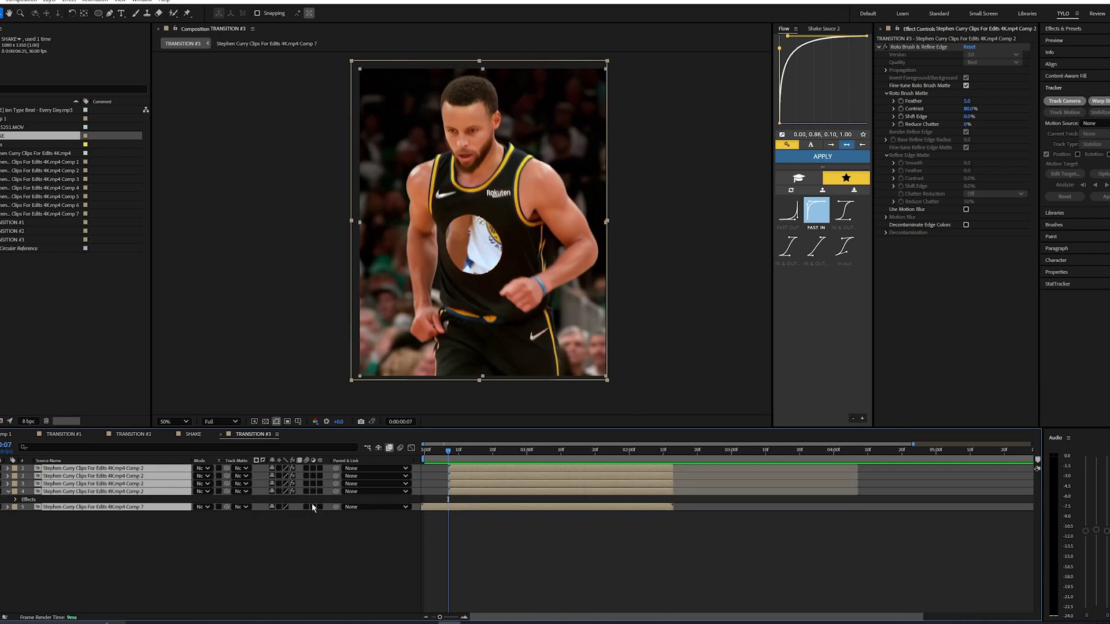
left_click(319, 475)
left_click(460, 502)
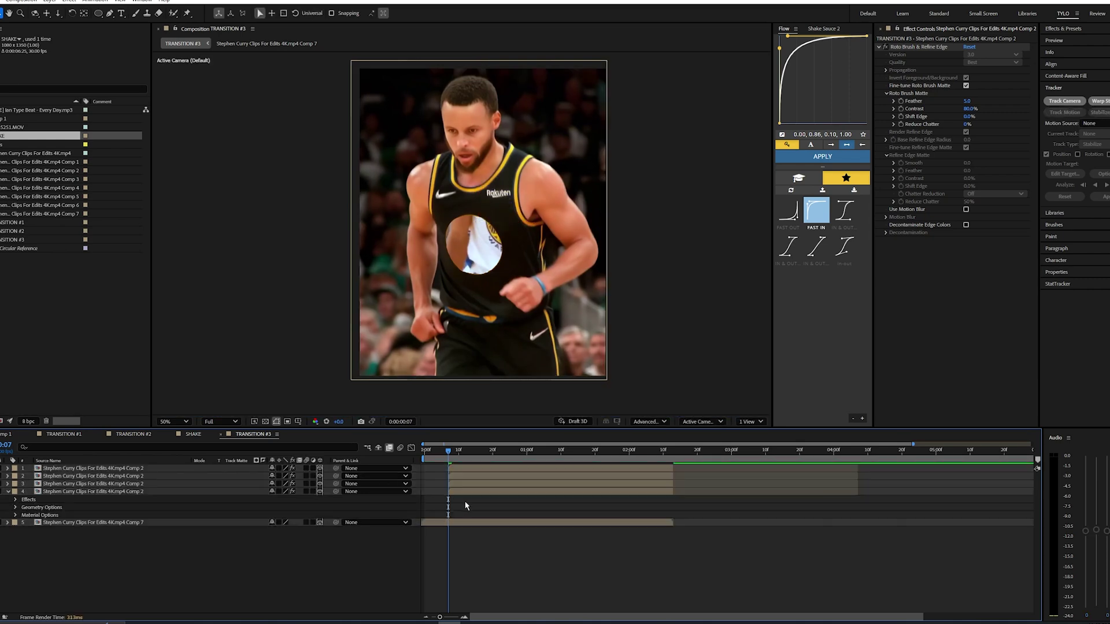
Hide the Comp 7 layer, set the second Comp 2 layer's Z position to 500, and centre its hole inside the first one
left_click(464, 475)
key("p")
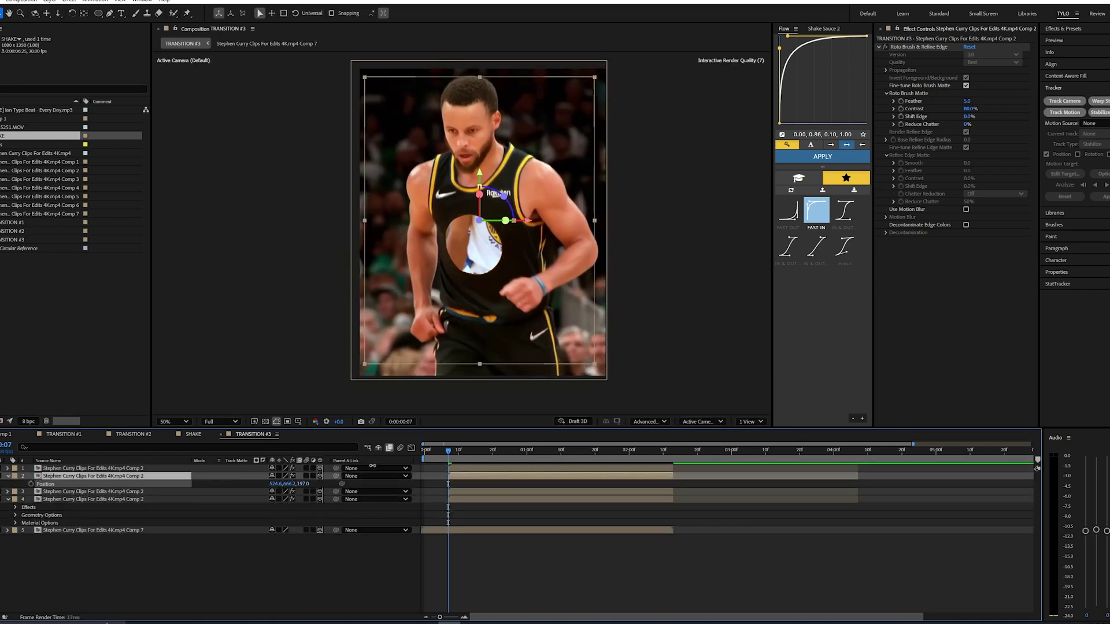
left_click_drag(504, 457, 450, 509)
scroll(472, 282, "up", 2)
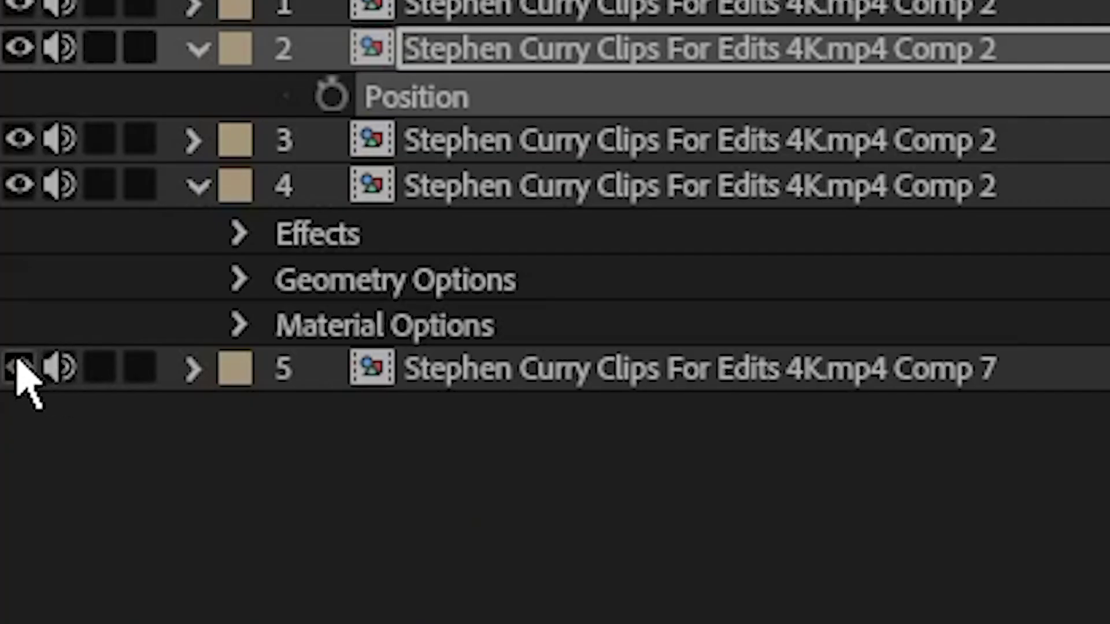
left_click(0, 530)
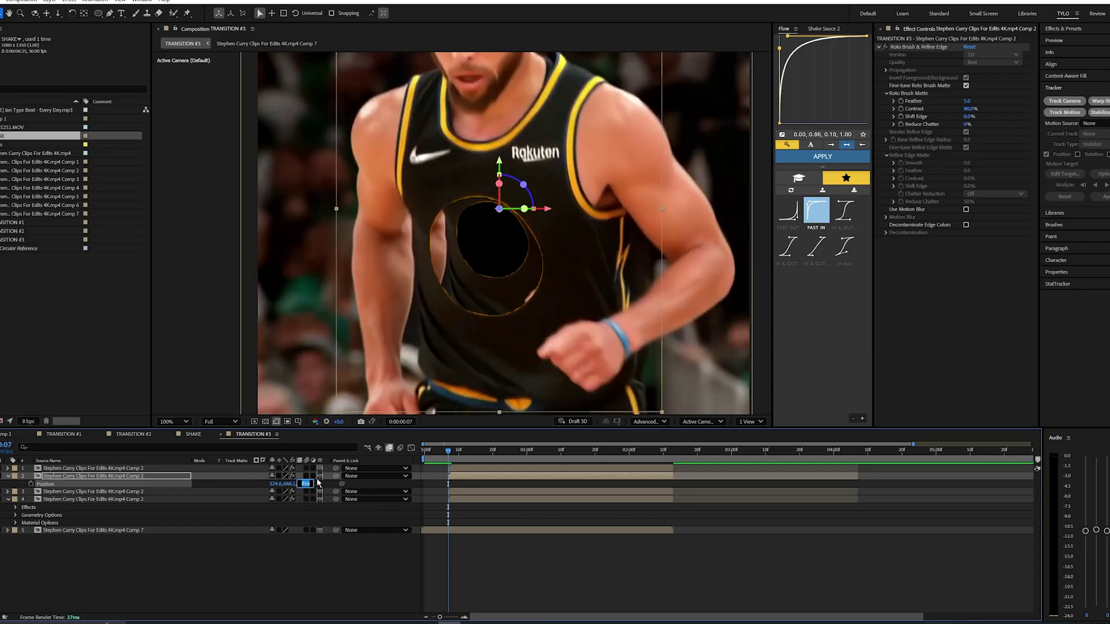
type("0")
key("Return")
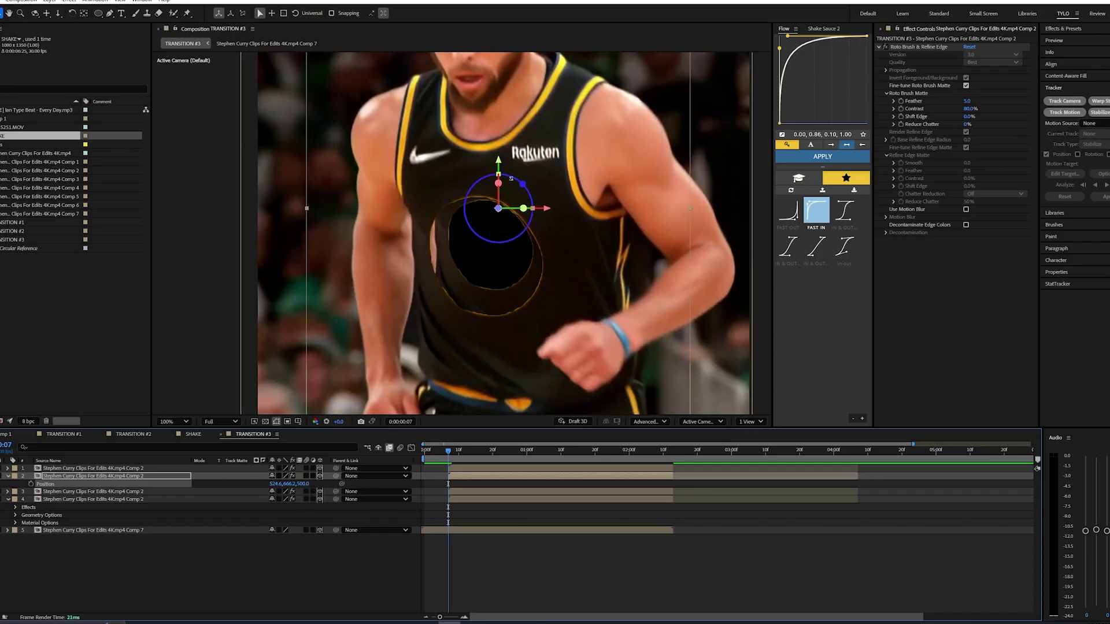
left_click_drag(501, 163, 501, 171)
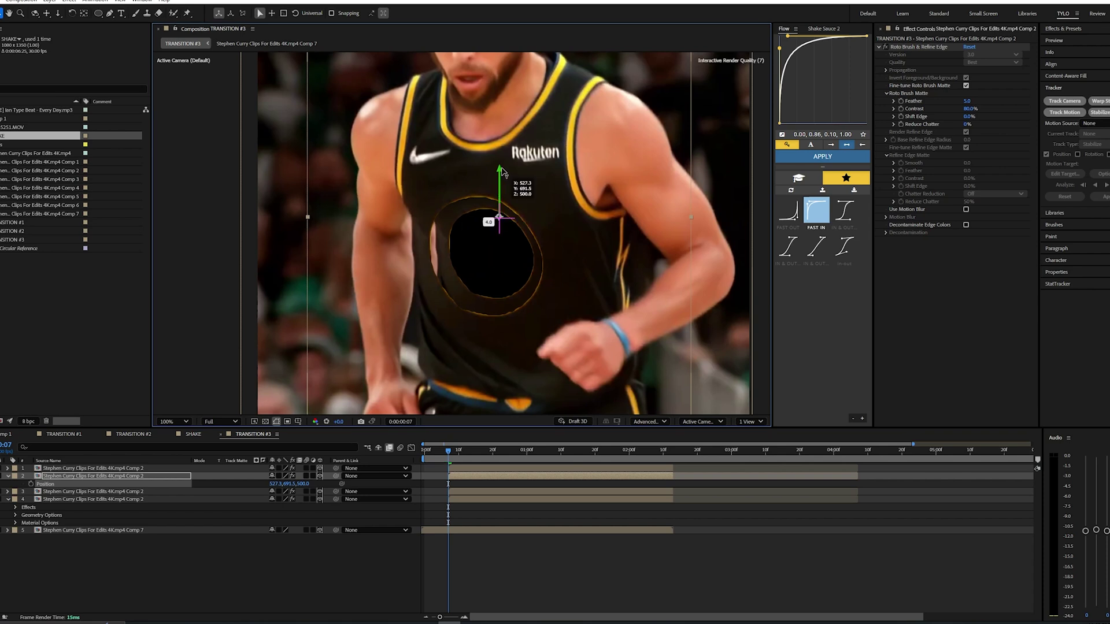
left_click_drag(541, 219, 530, 218)
Set the third Comp 2 layer's Z position to 1000 and move it so its hole sits centred inside the second
left_click(453, 491)
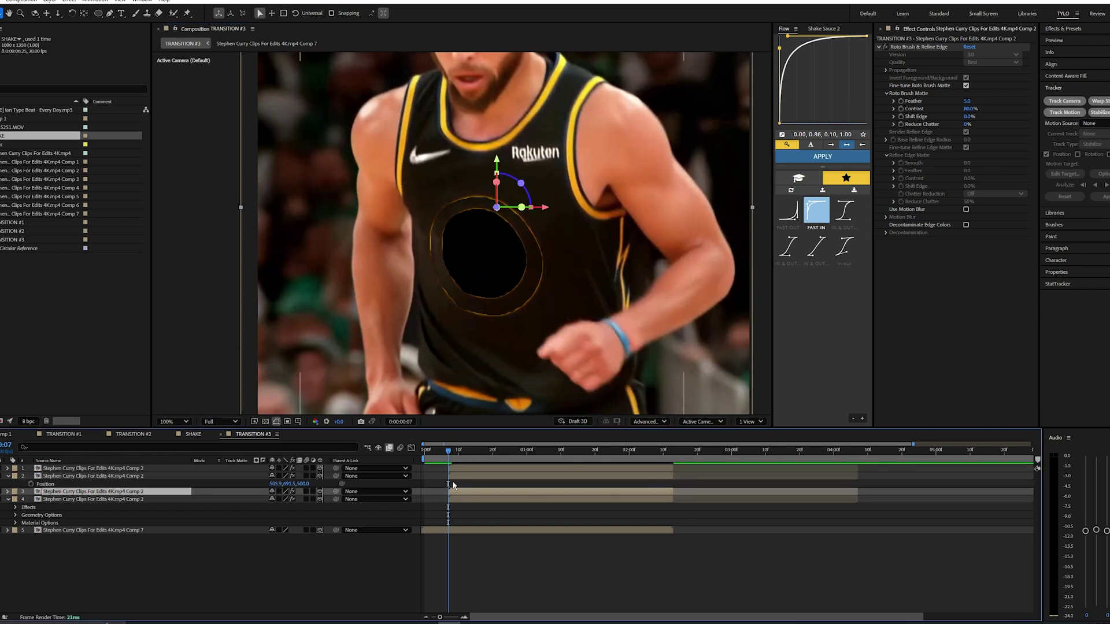
type("p")
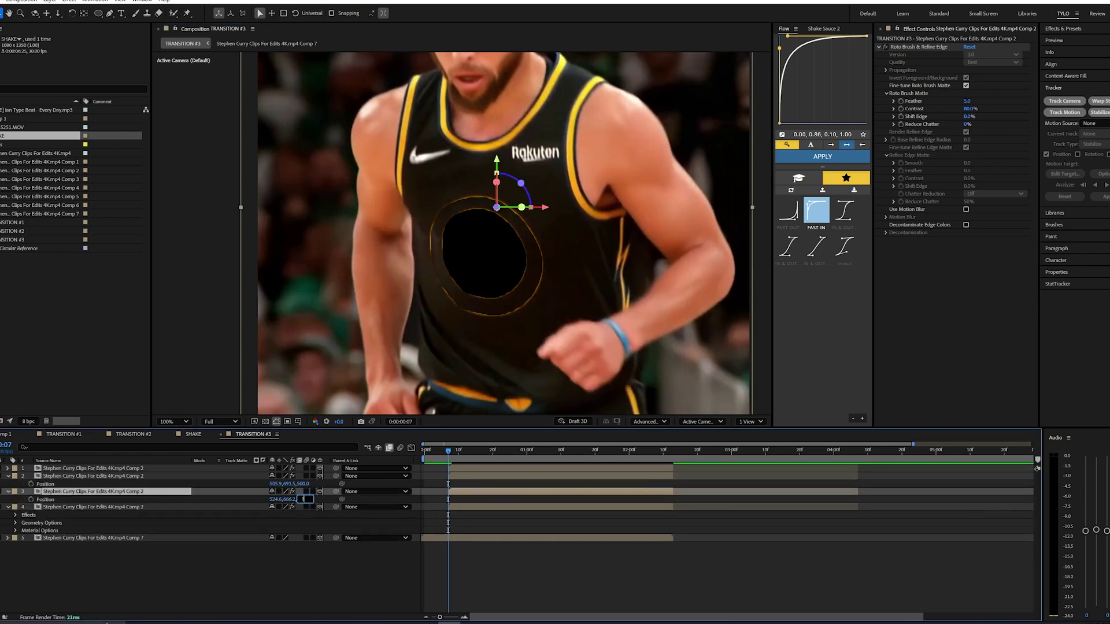
type("1000")
key("Return")
left_click_drag(500, 166, 500, 184)
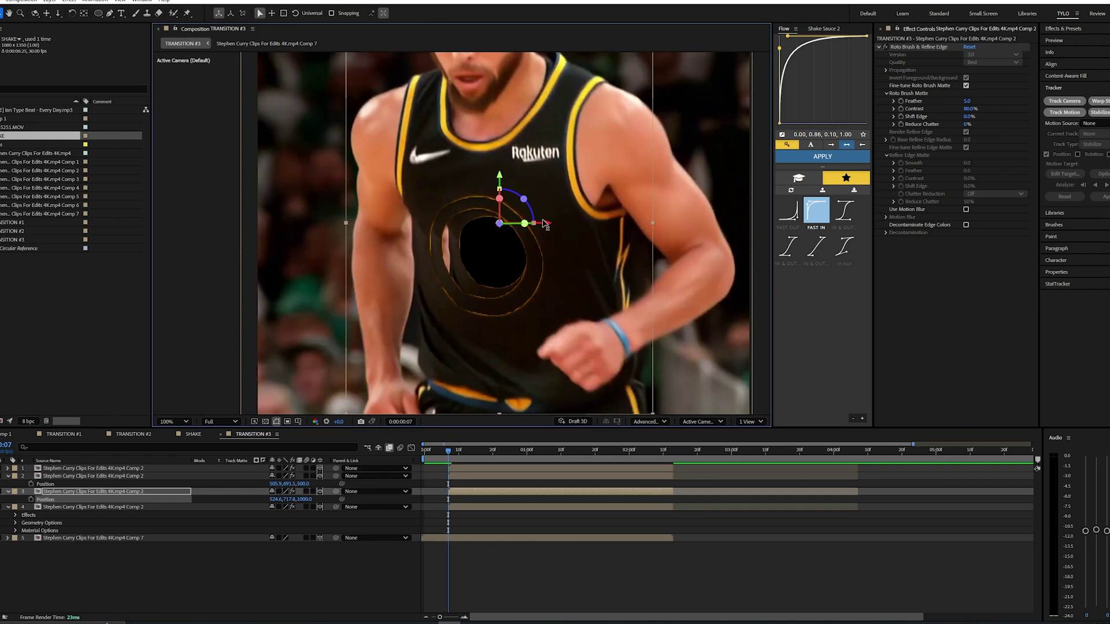
left_click_drag(540, 223, 530, 223)
Set the fourth Comp 2 layer's Z position to 1500 and align its hole with the others
left_click(467, 507)
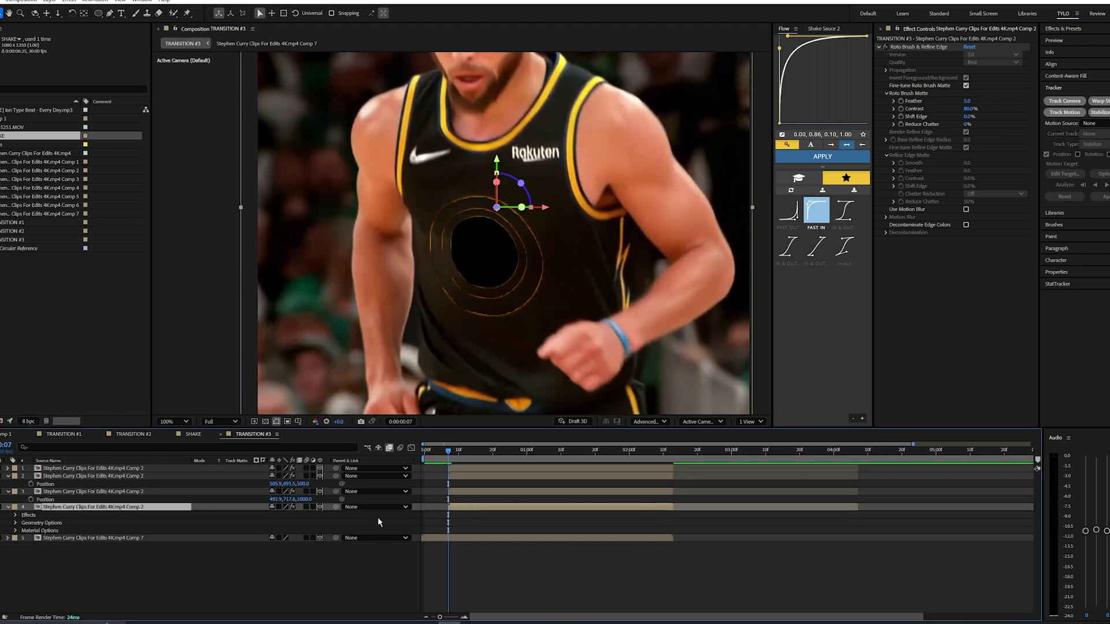
key("p")
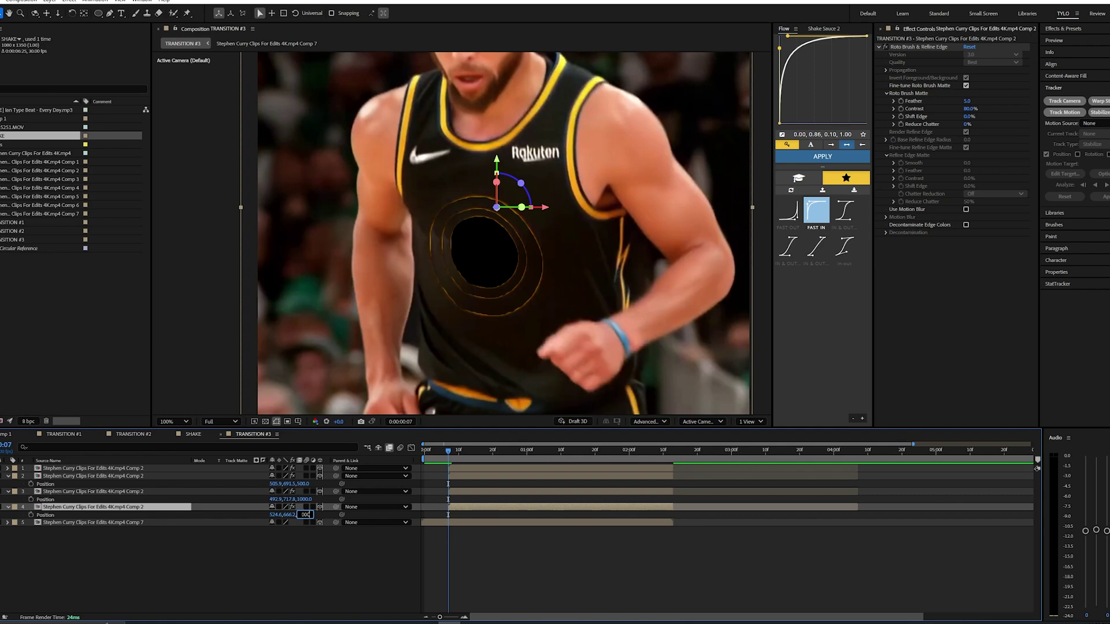
key("Return")
Examine the nested rings of the jersey tunnel around 0:00:00:12
left_click_drag(449, 451, 465, 454)
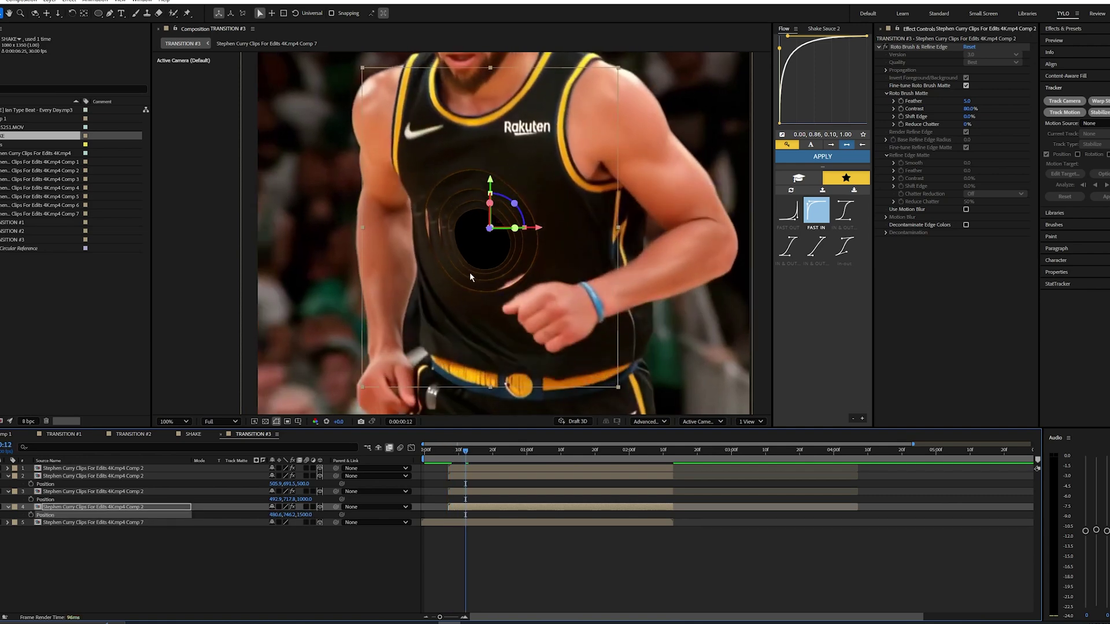
scroll(466, 267, "up", 1)
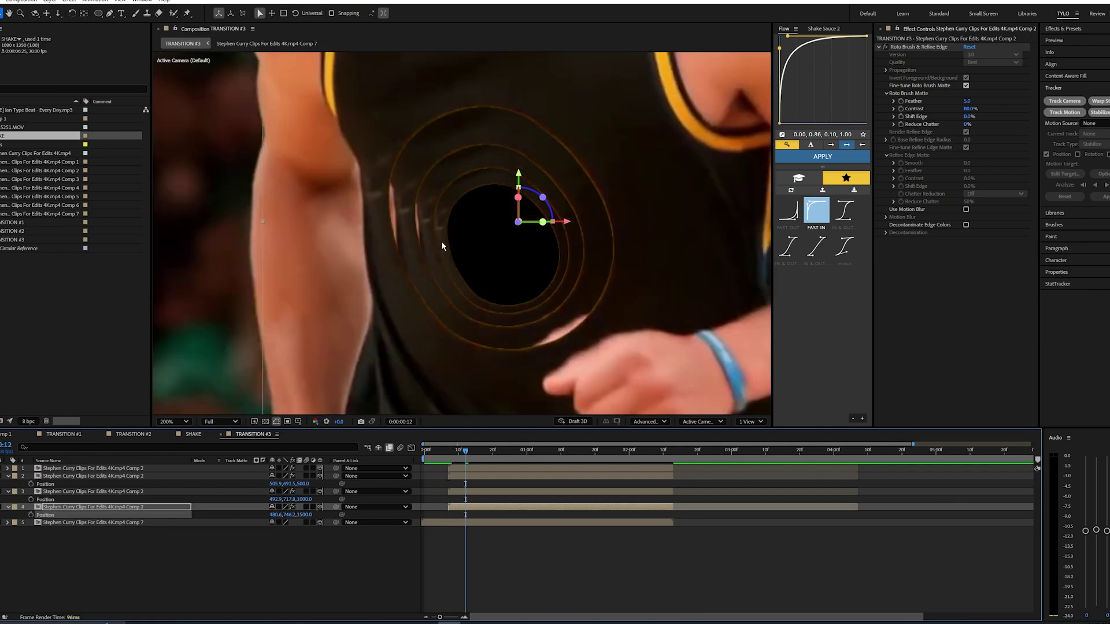
scroll(452, 206, "down", 2)
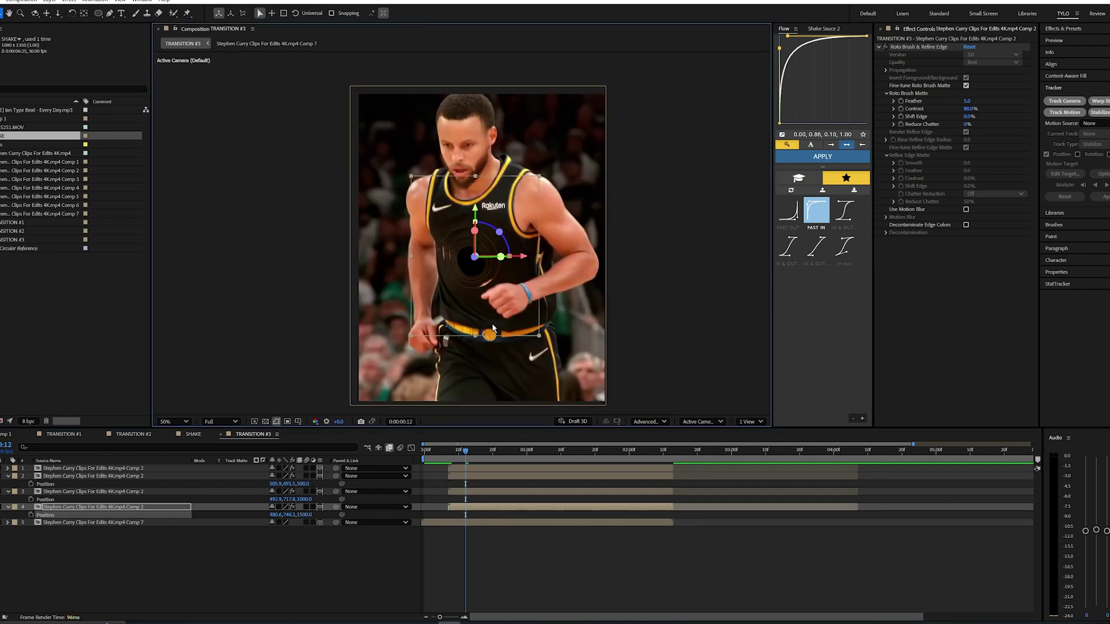
scroll(489, 321, "up", 1)
scroll(489, 321, "up", 1)
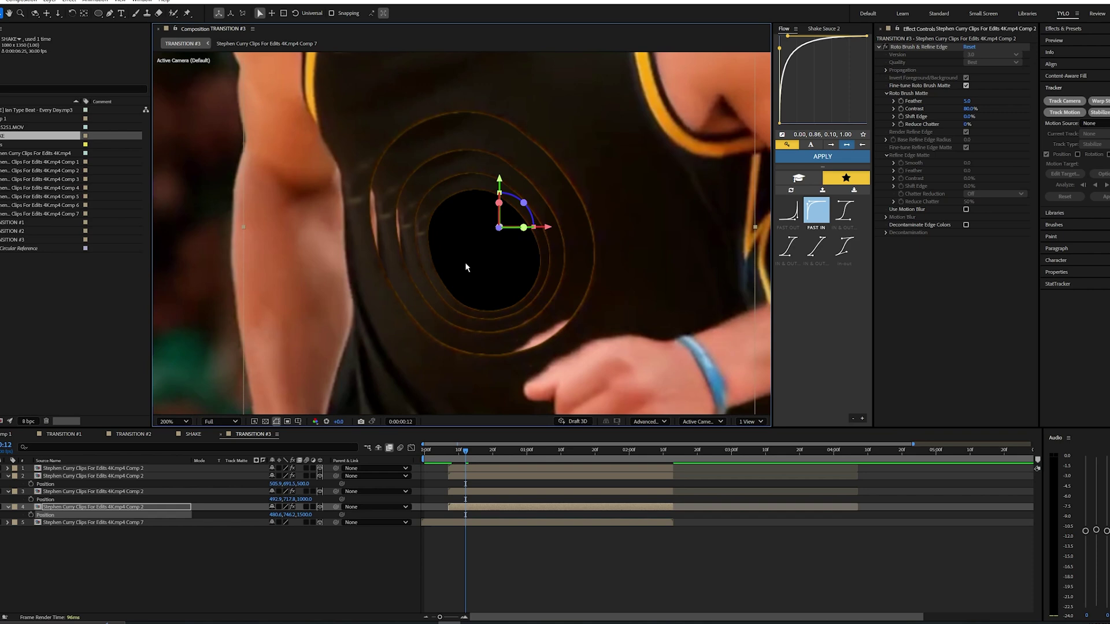
left_click_drag(465, 263, 486, 294)
scroll(486, 295, "down", 1)
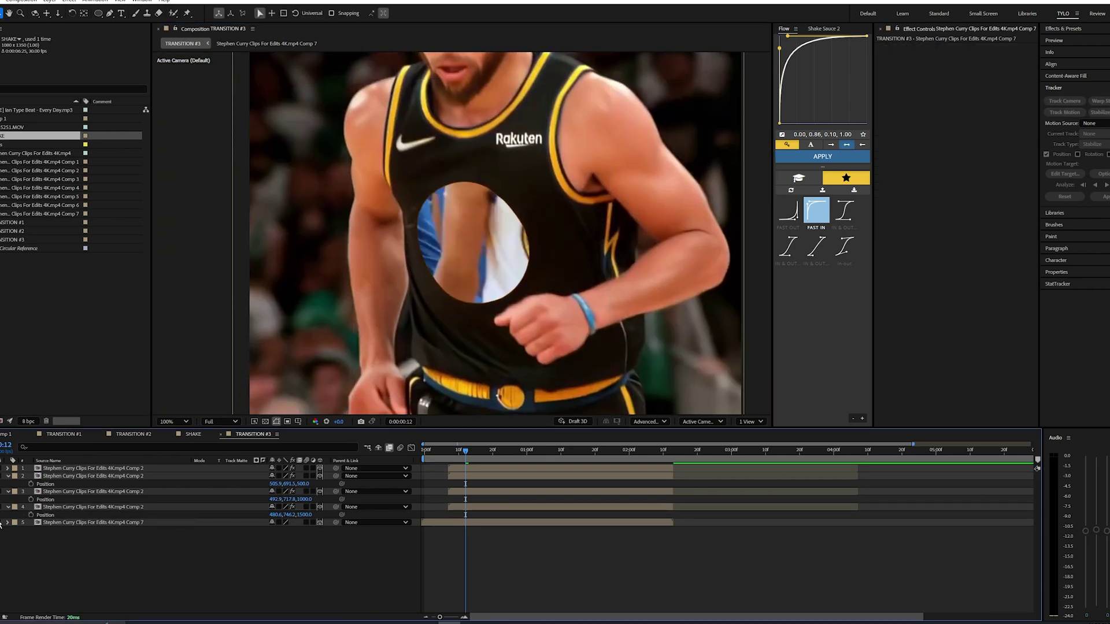
Show the Comp 7 layer again, push it back to a Z position of about 10,300, and place its players inside the jersey hole
left_click(54, 523)
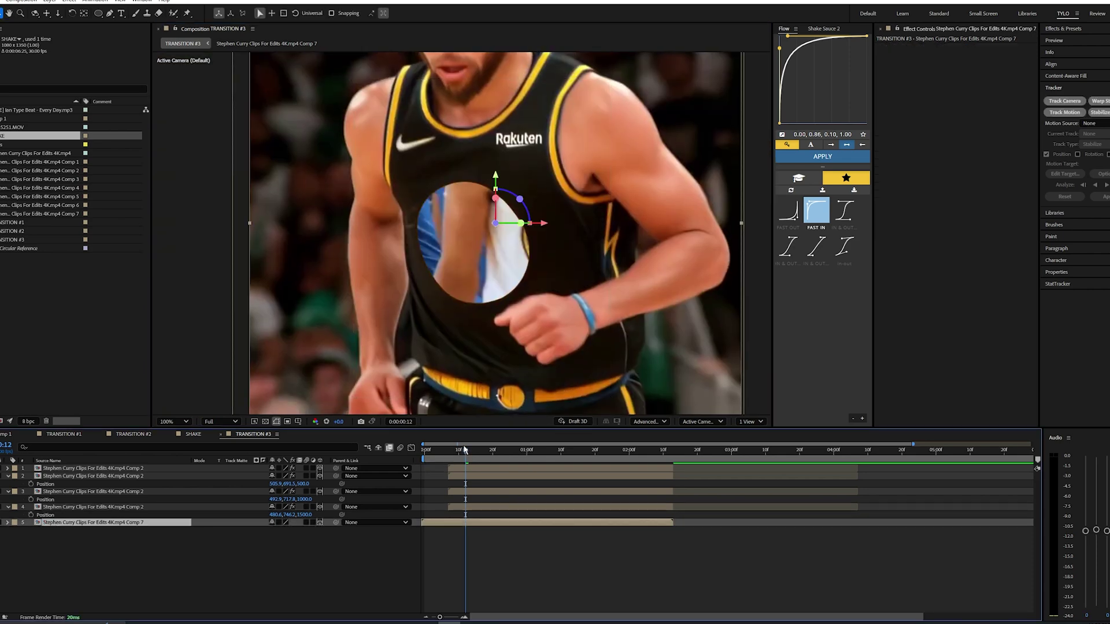
left_click_drag(464, 449, 476, 451)
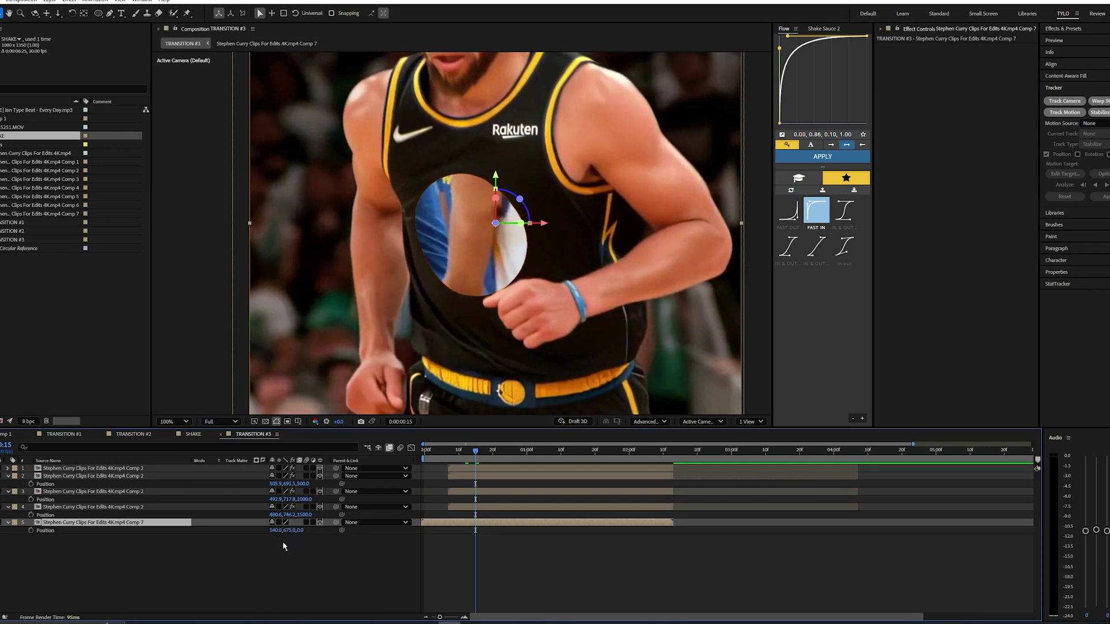
left_click_drag(299, 530, 378, 545)
key("s")
left_click_drag(289, 530, 321, 562)
key("ctrl+z")
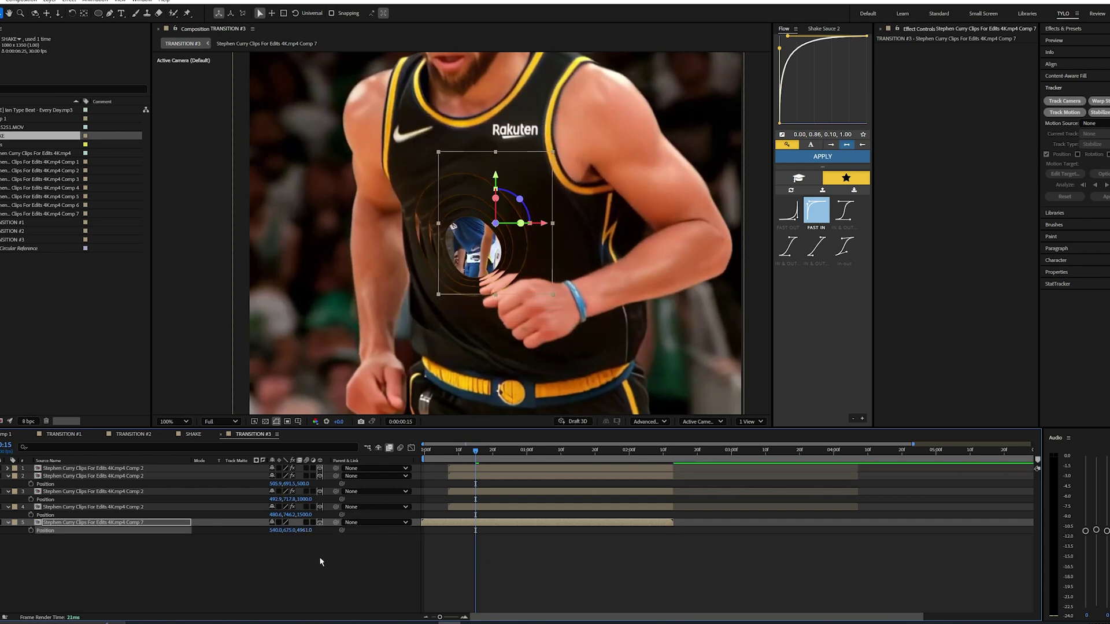
left_click_drag(533, 223, 506, 250)
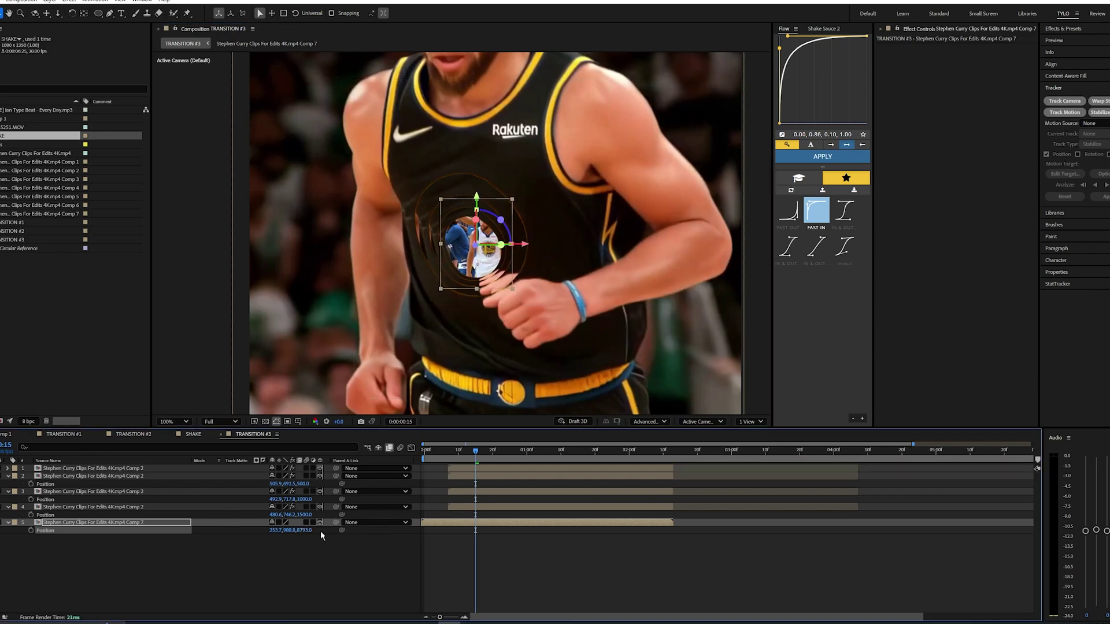
left_click_drag(306, 530, 315, 530)
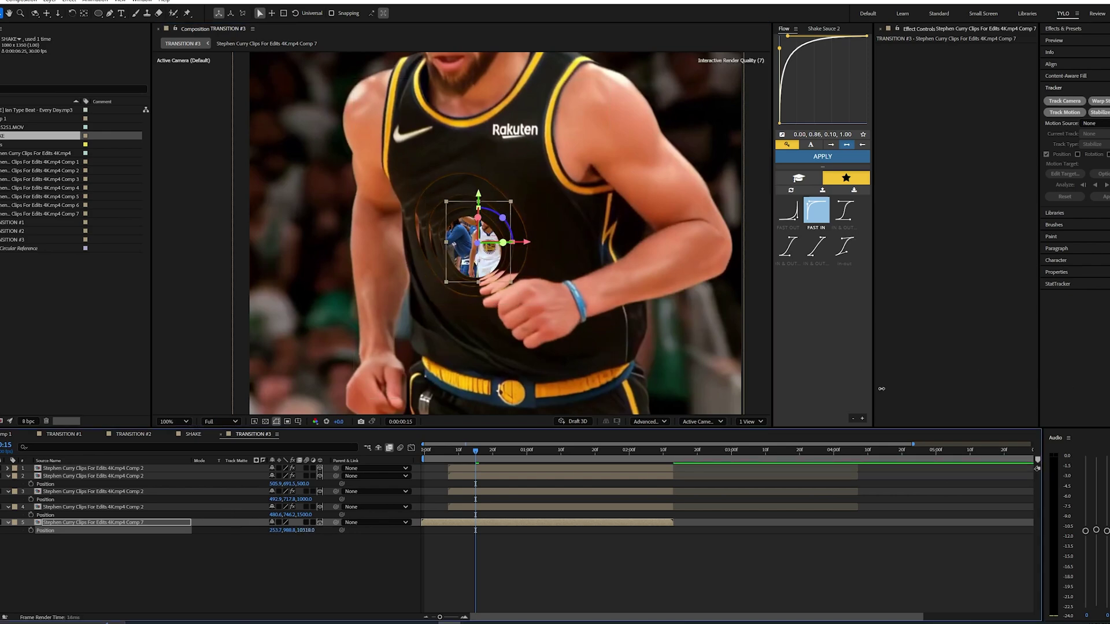
Add a two-node camera with the 28mm preset to TRANSITION #3
left_click_drag(475, 460, 452, 459)
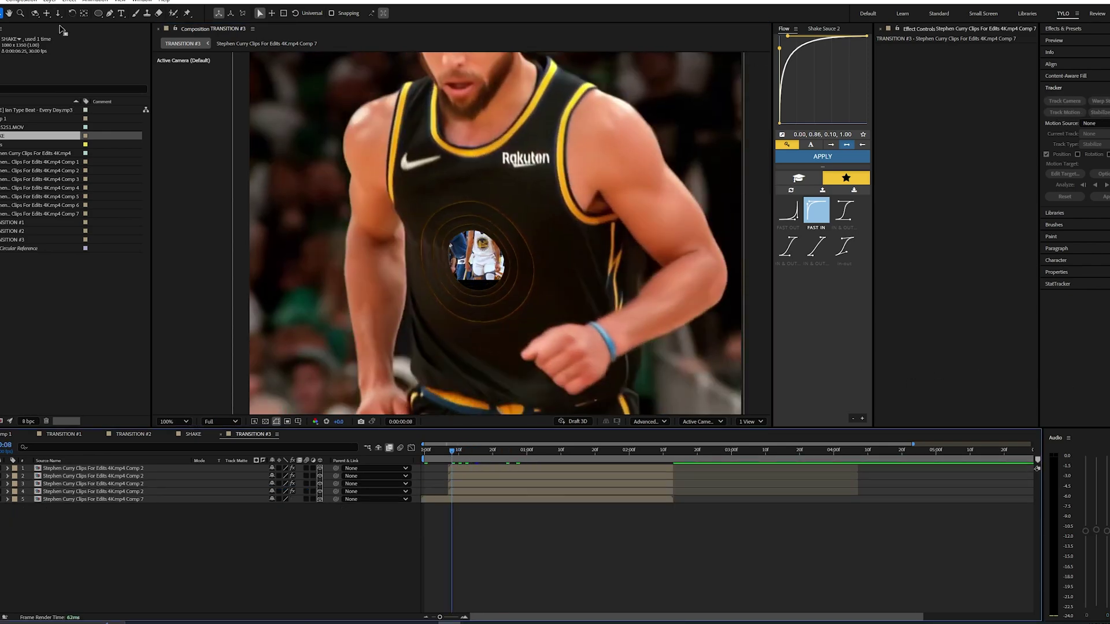
right_click(250, 420)
mouse_move(324, 428)
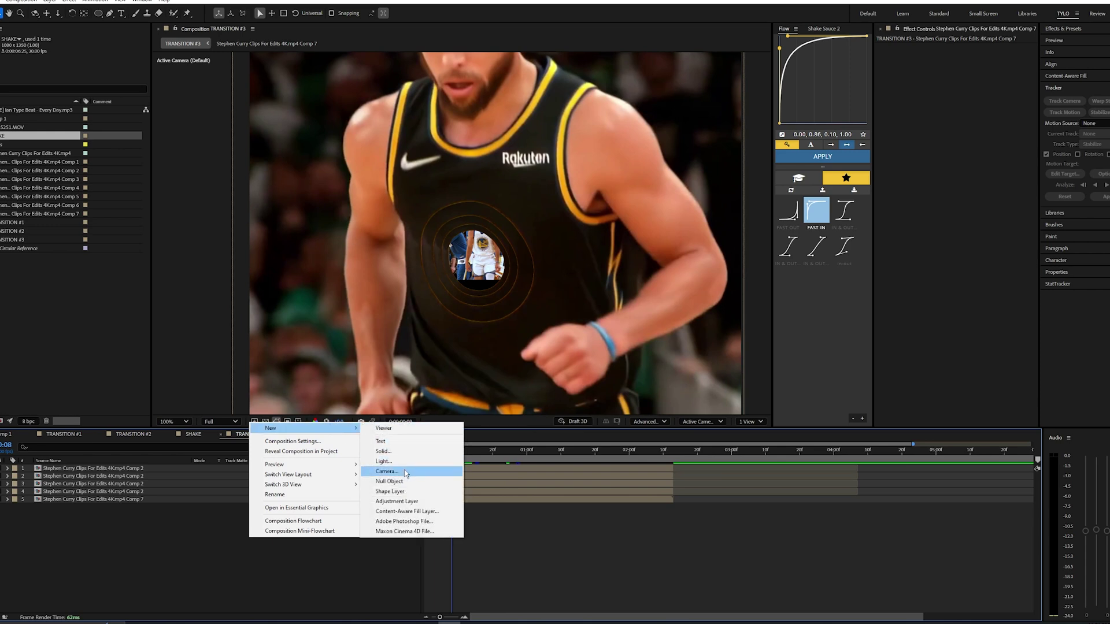
left_click(386, 472)
left_click(623, 233)
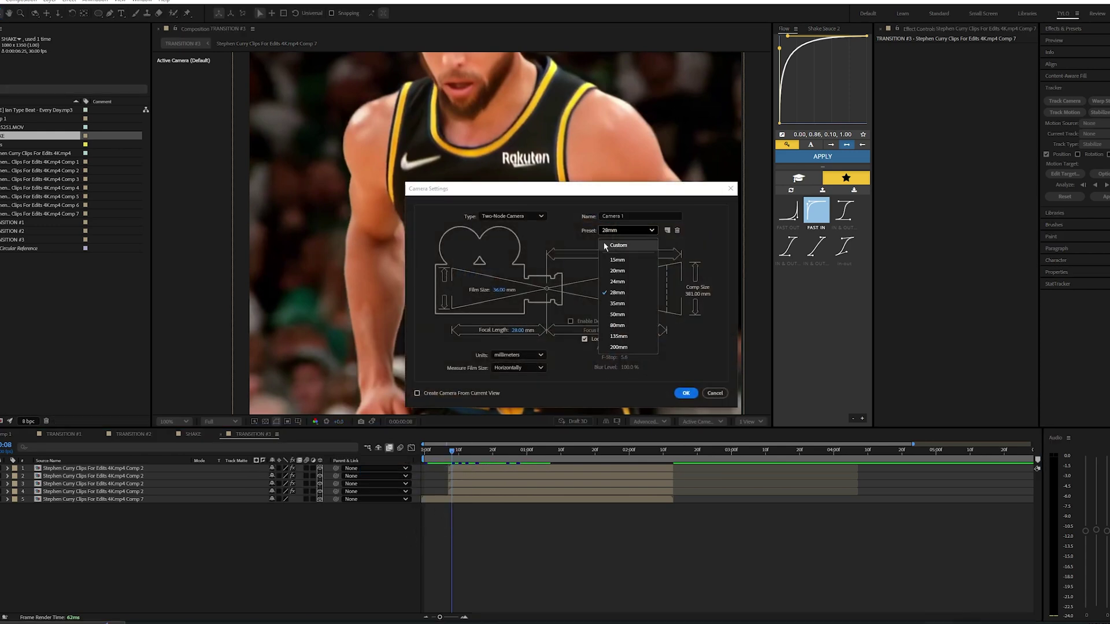
left_click(617, 293)
left_click(686, 393)
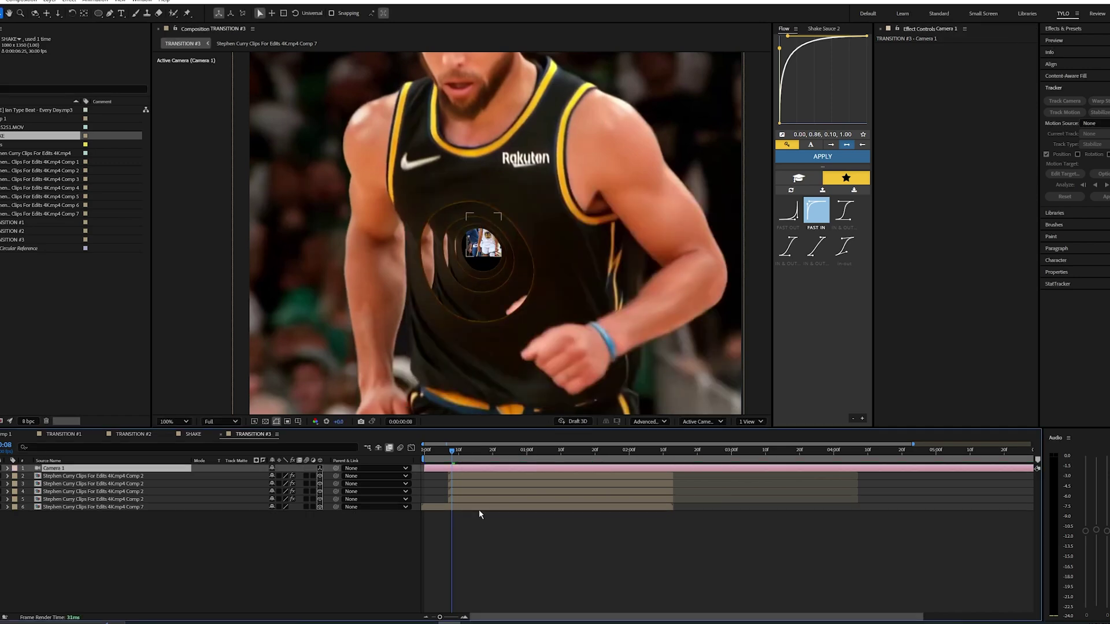
Add a null object to TRANSITION #3, parent Camera 1 to it, and make the null a 3D layer
right_click(479, 539)
mouse_move(573, 432)
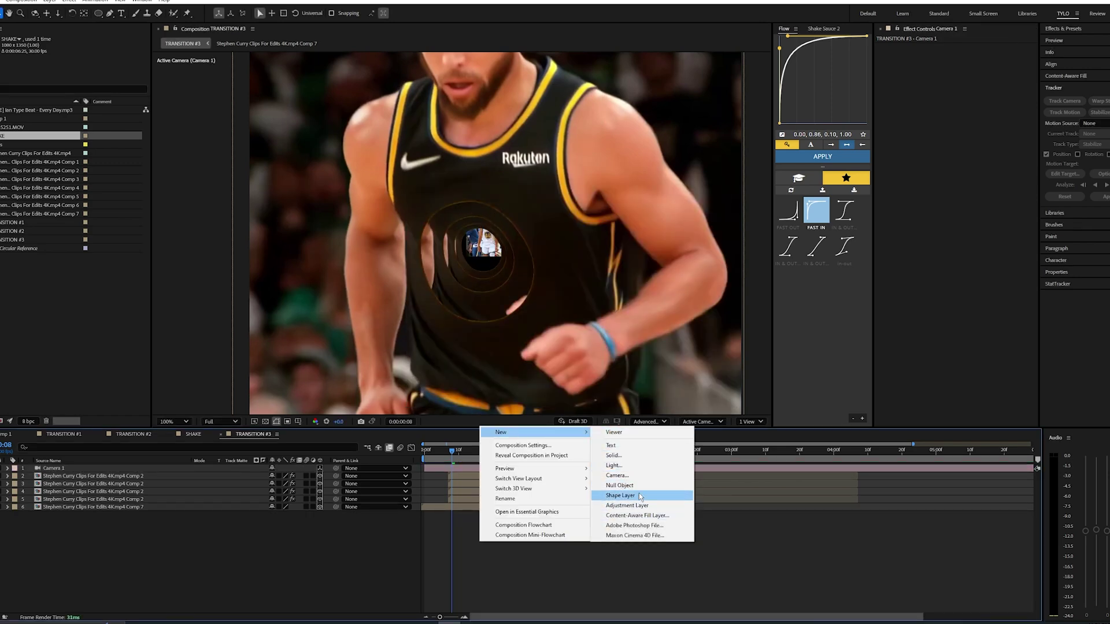
left_click(619, 486)
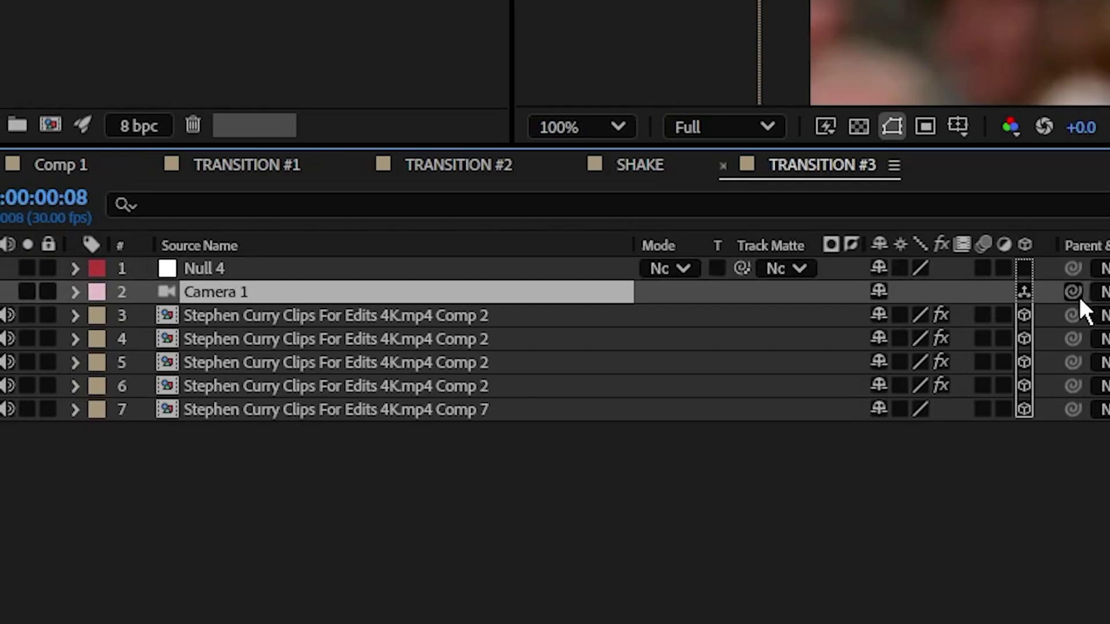
left_click_drag(1073, 291, 404, 259)
left_click(404, 260)
left_click(1021, 268)
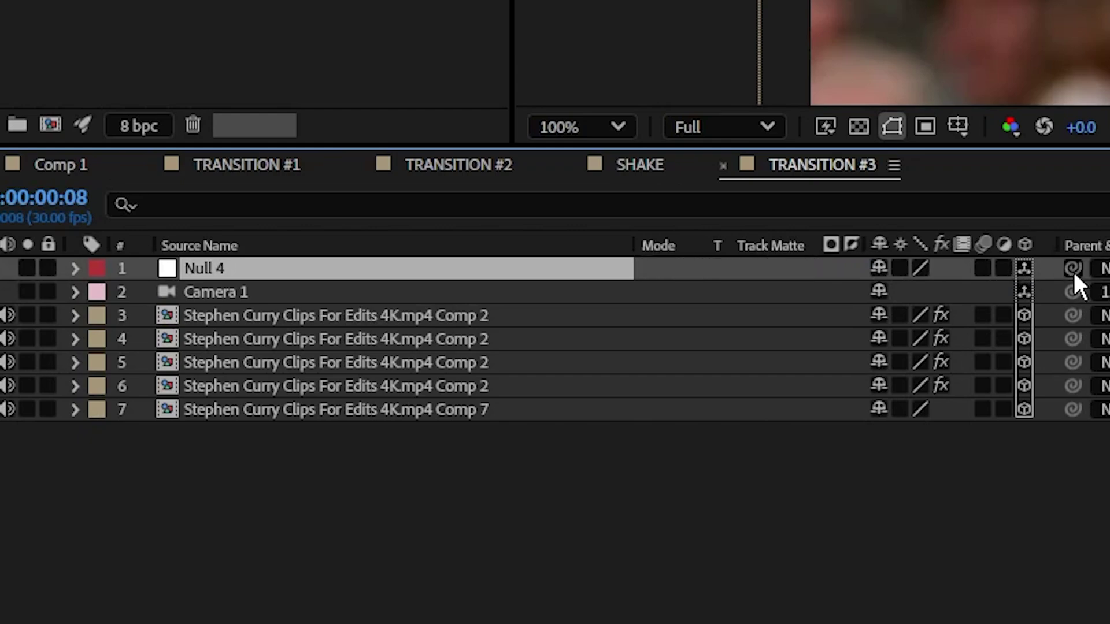
Move Null 4 to position 450, 845, 2254 and the Comp 7 layer to 439.4, 849.2, 2213 so its players fill the frame
key("p")
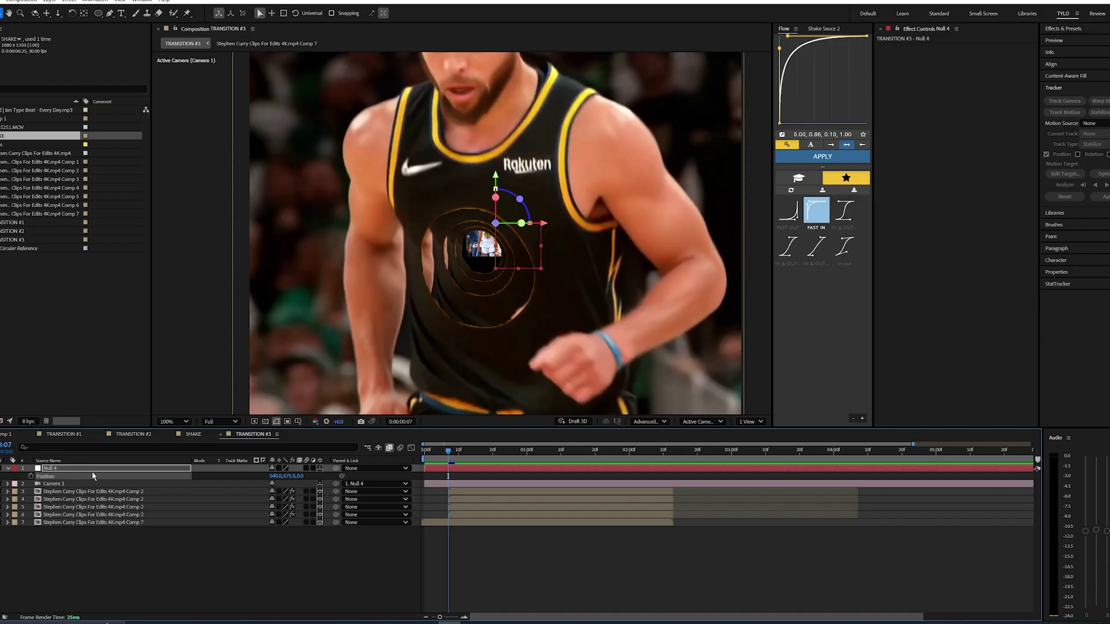
left_click_drag(305, 481, 376, 463)
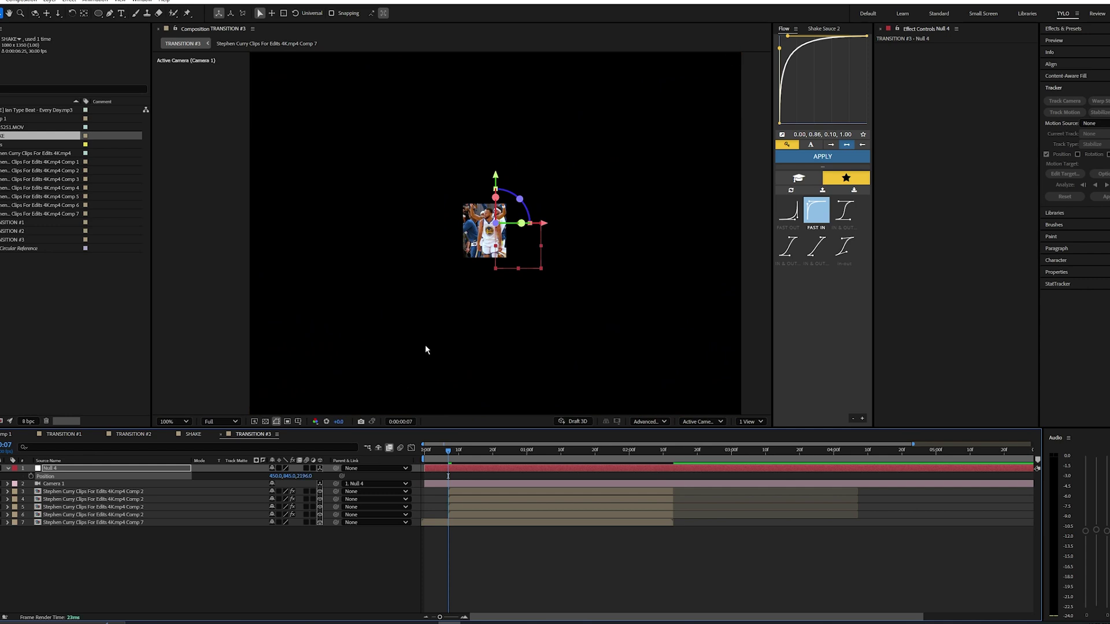
scroll(425, 350, "down", 2)
left_click(499, 227)
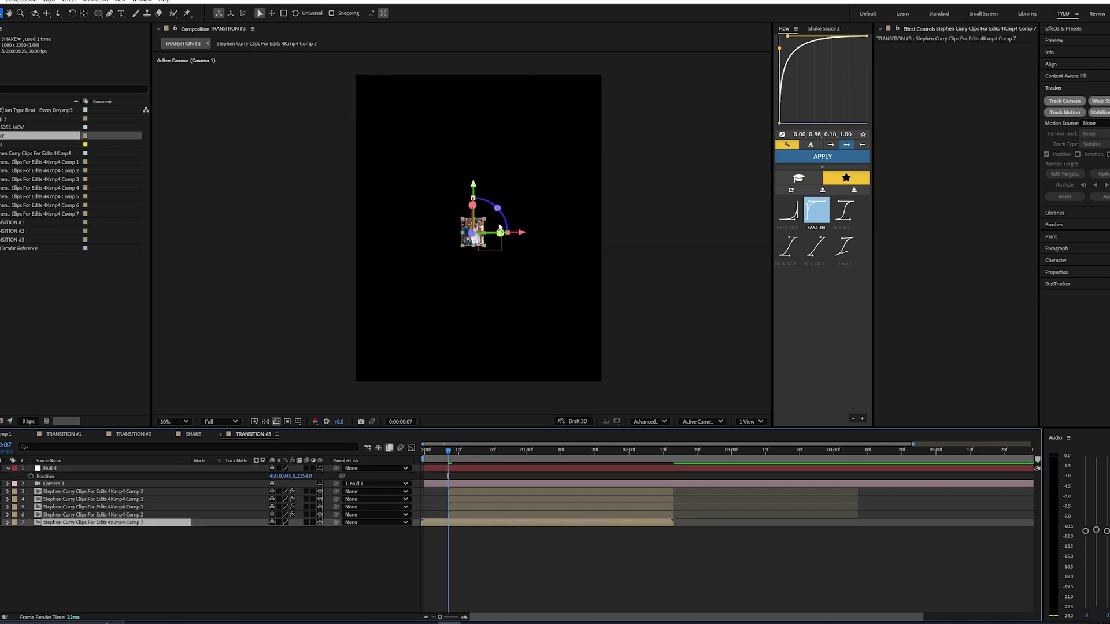
key("p")
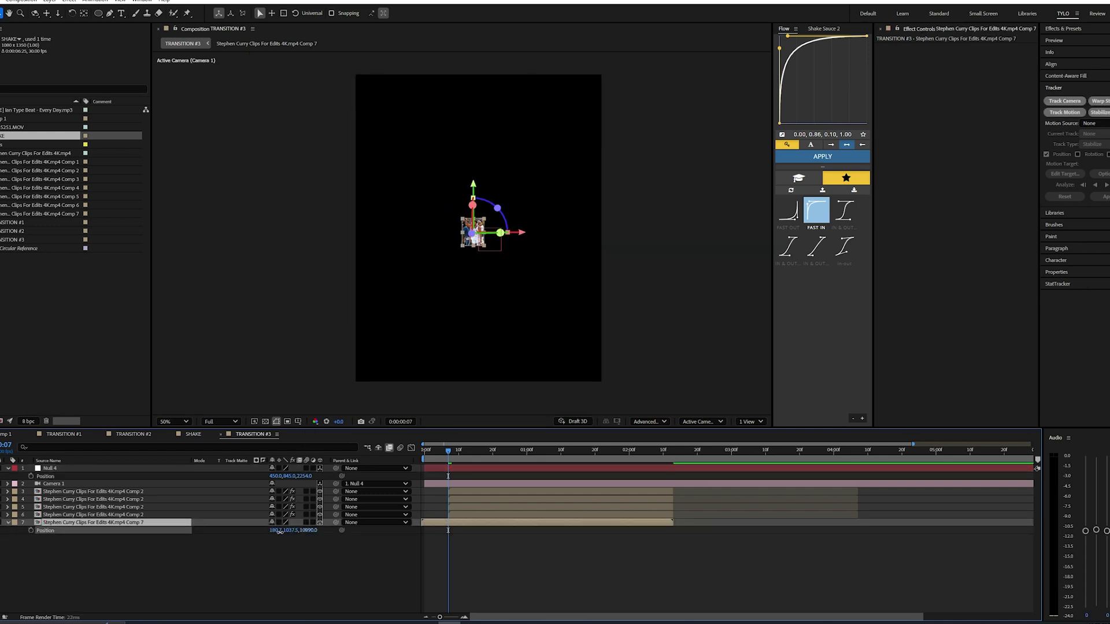
left_click_drag(309, 530, 306, 534)
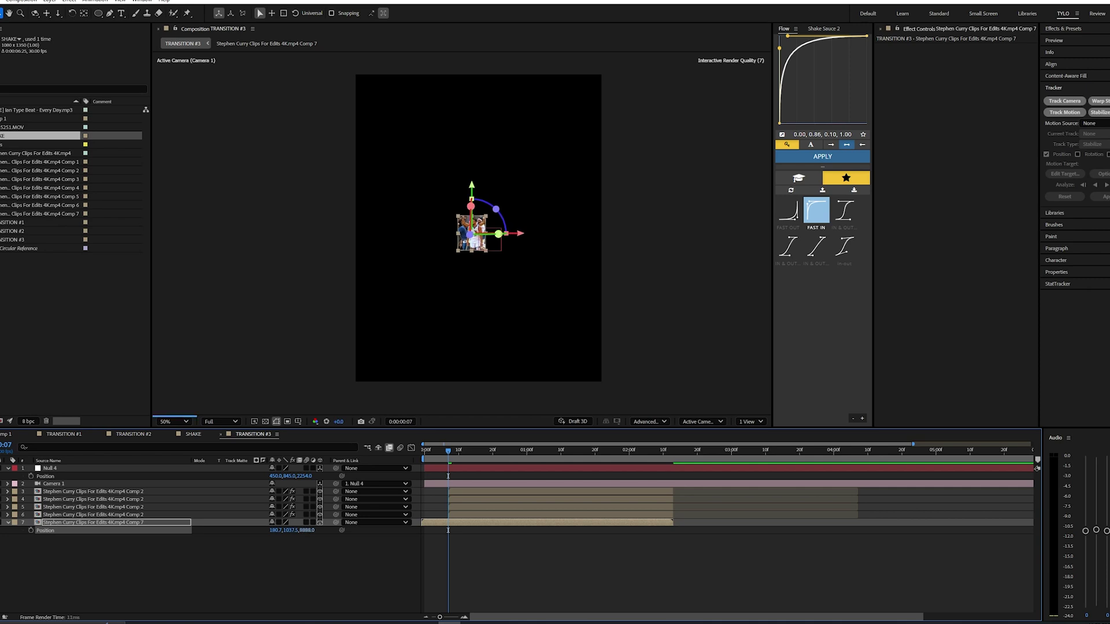
left_click_drag(23, 539, 247, 557)
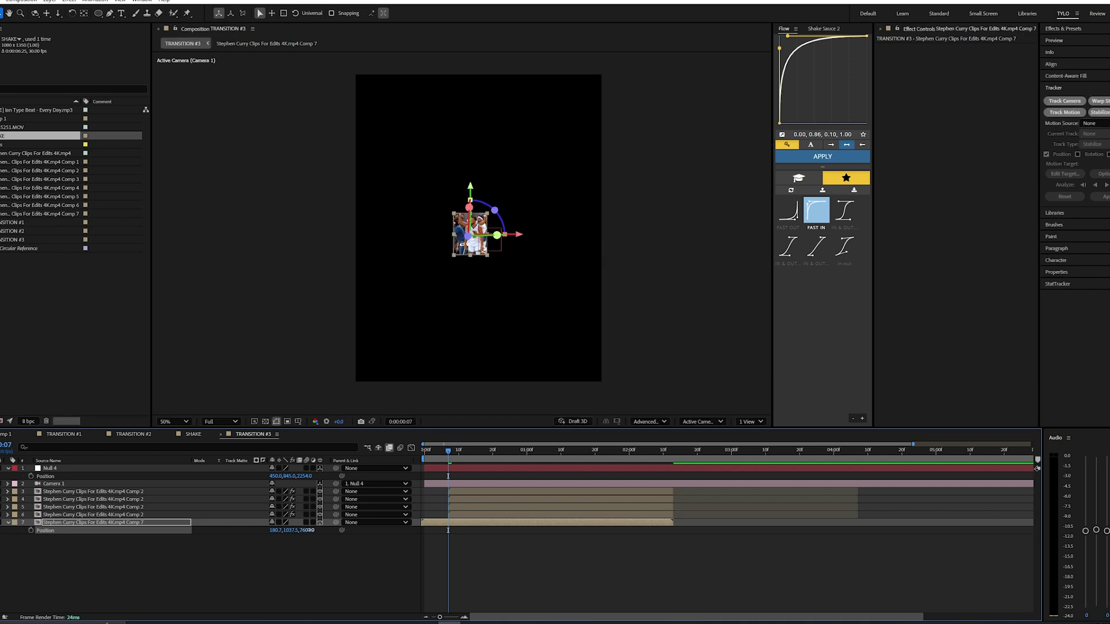
left_click_drag(311, 529, 289, 530)
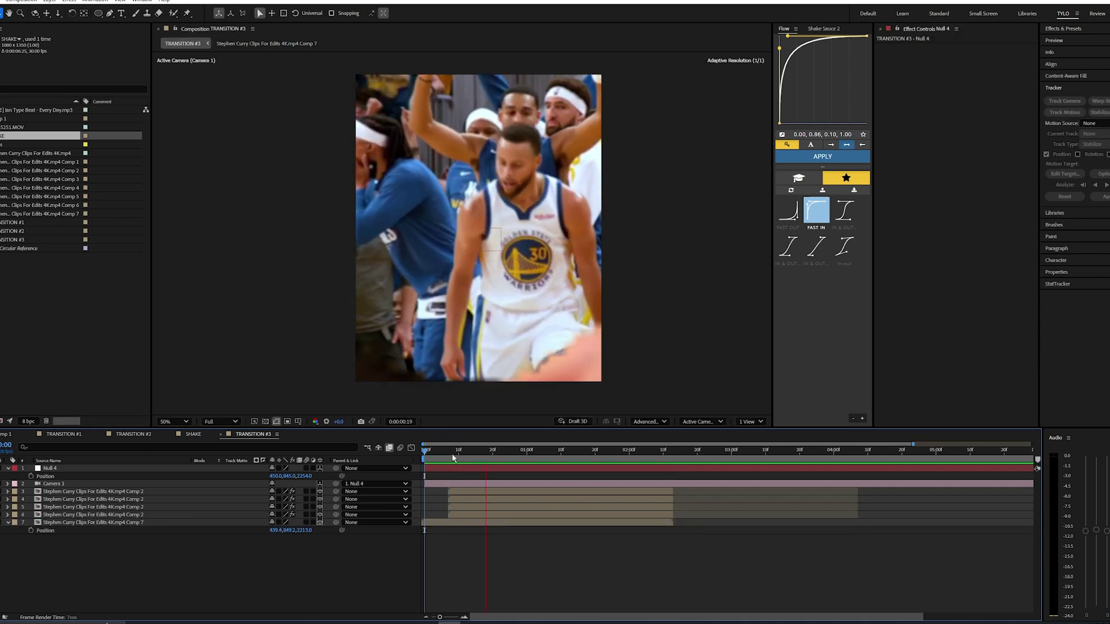
Preview the transition and try a different Z position for Null 4
key("space")
left_click_drag(449, 454, 468, 460)
left_click(470, 468)
left_click_drag(306, 476, 331, 486)
key("ctrl+z")
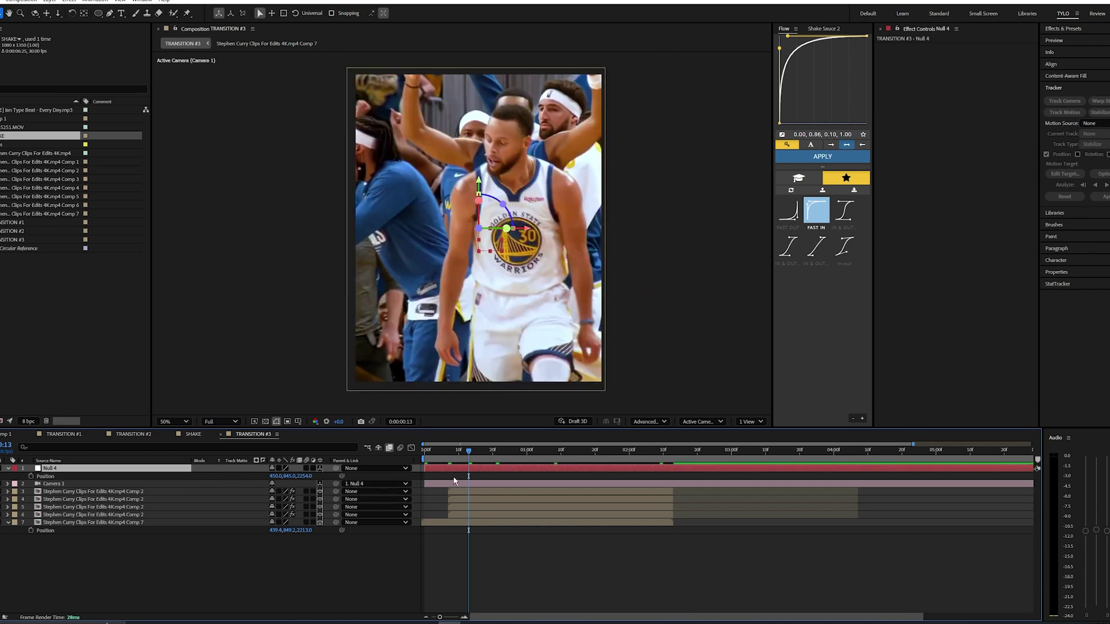
Keyframe Null 4's position at 0:00:00:07 and reset the position at 0:00:01:10
left_click(454, 478)
left_click(461, 467)
left_click_drag(458, 454, 558, 458)
left_click(31, 475)
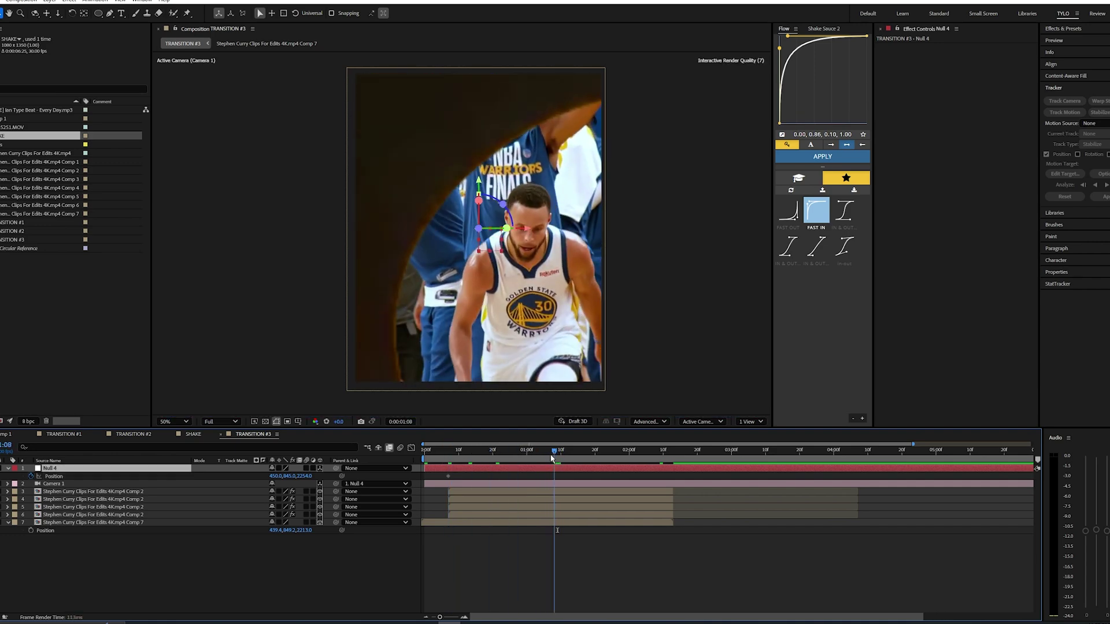
right_click(154, 478)
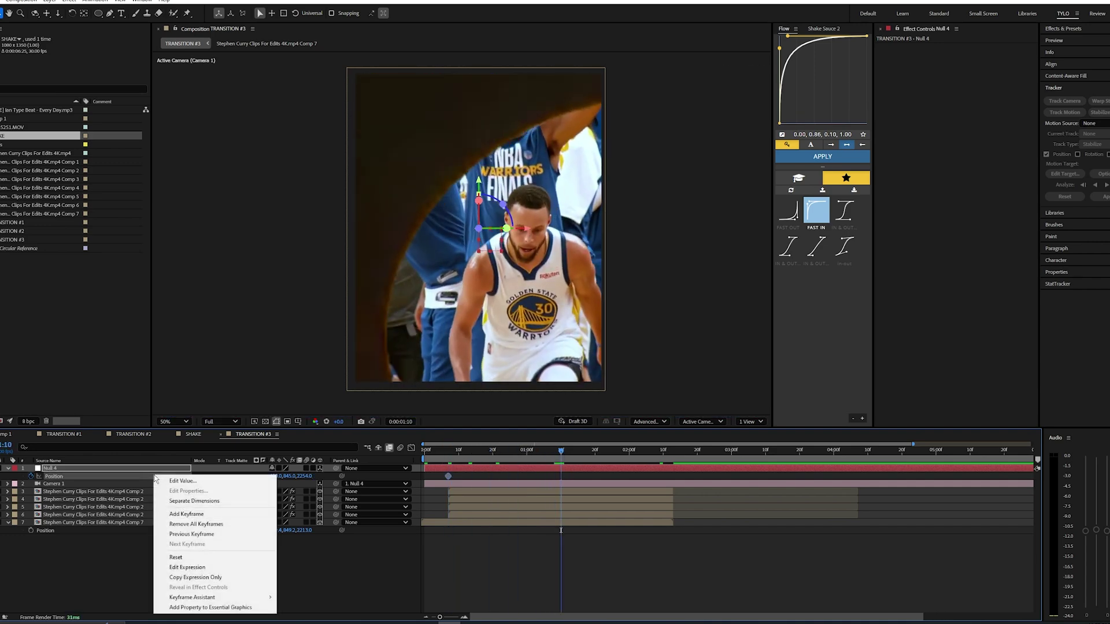
left_click(186, 557)
Ease both Null 4 position keyframes into a speed curve with a steep central peak and play back the move
mouse_move(450, 457)
left_mouse_down()
mouse_move(562, 456)
mouse_move(448, 458)
left_mouse_up()
left_click_drag(571, 472, 434, 481)
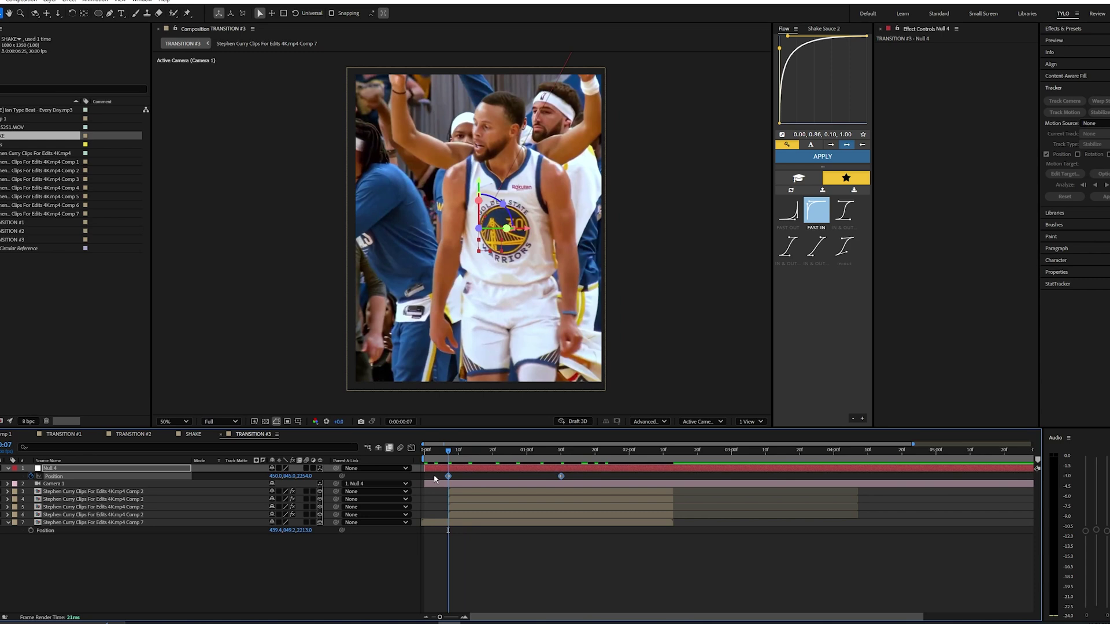
left_click(411, 449)
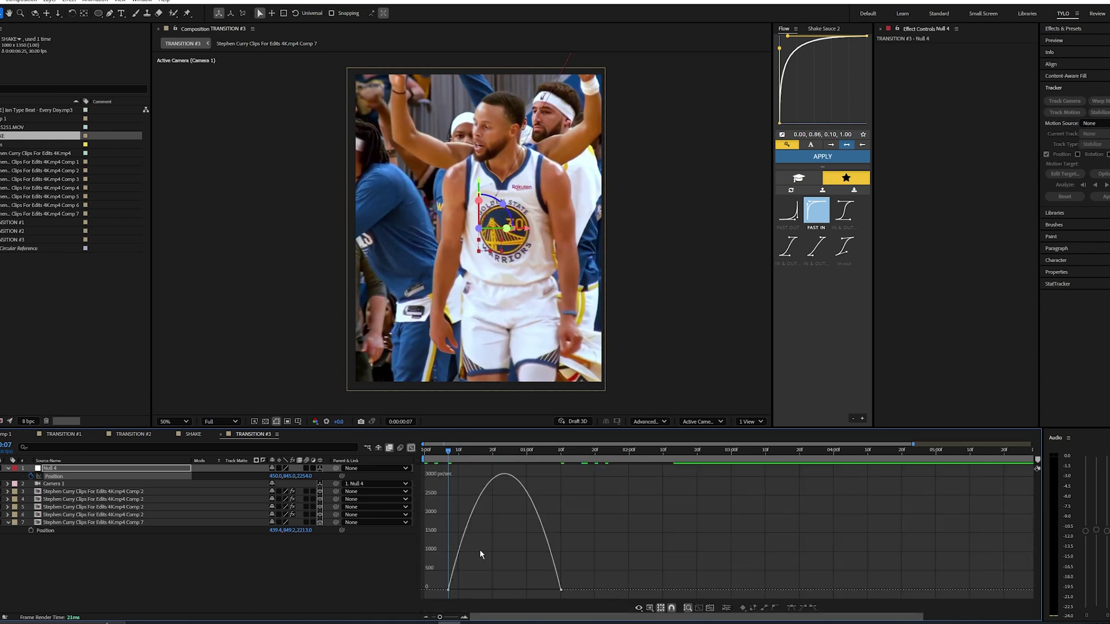
left_click_drag(467, 591, 523, 590)
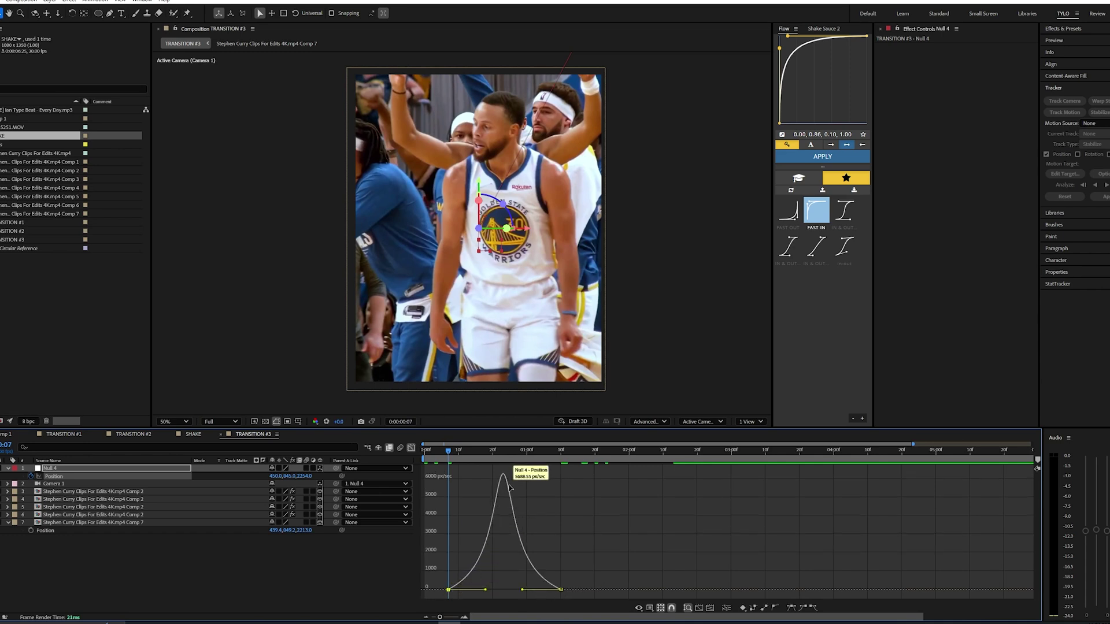
key("space")
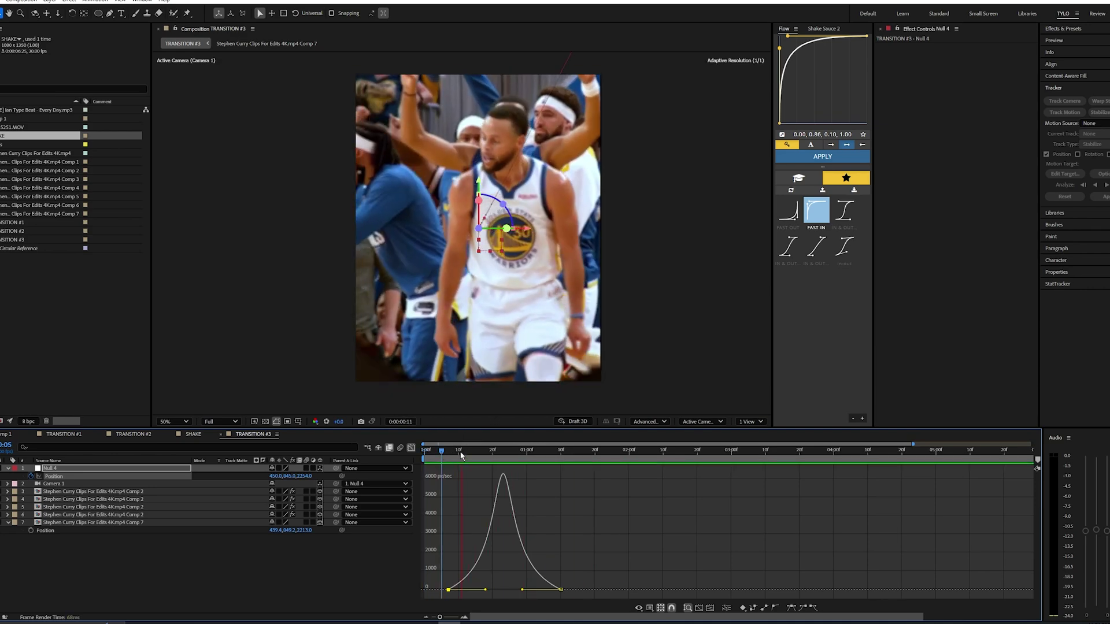
key("shift+F3")
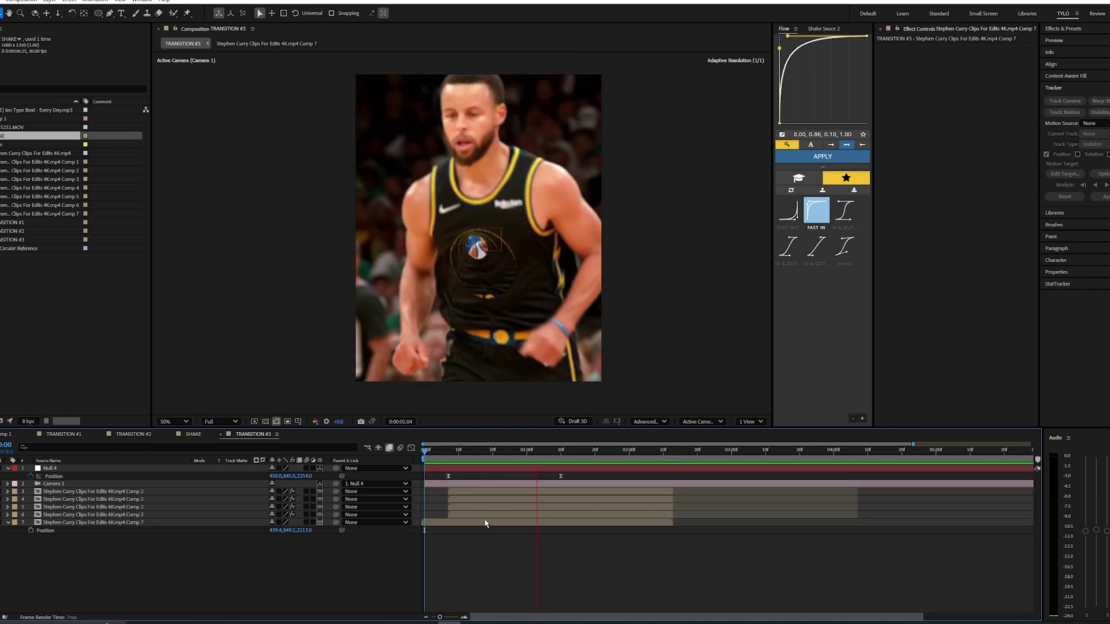
Turn on motion blur for the four Comp 2 layers, the Comp 7 layer, and the composition, then preview the zoom
left_click(492, 459)
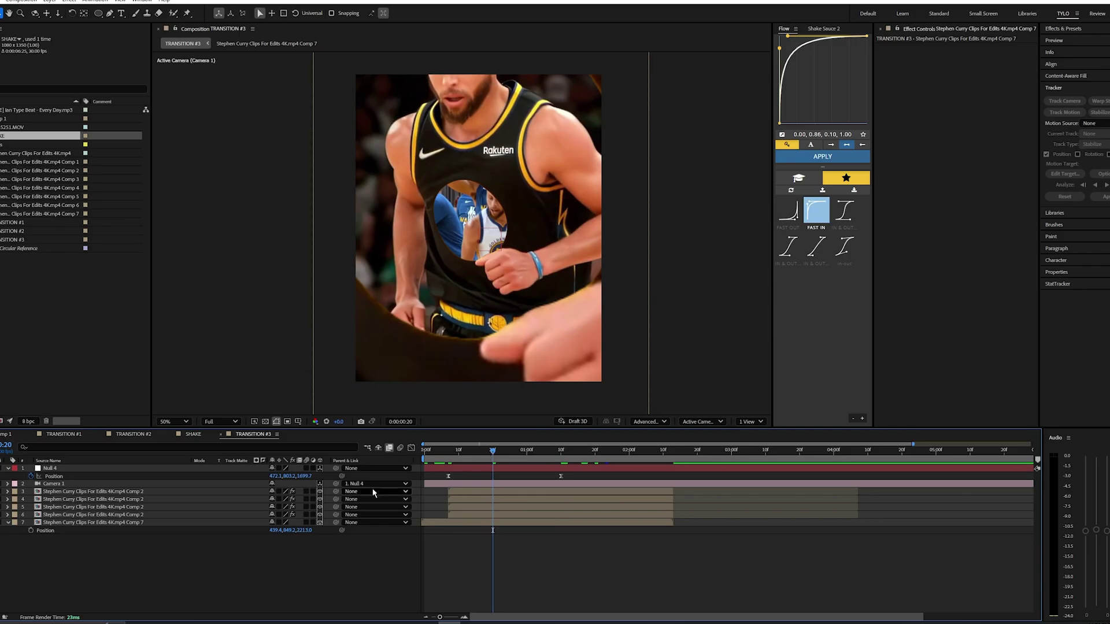
left_click(307, 515)
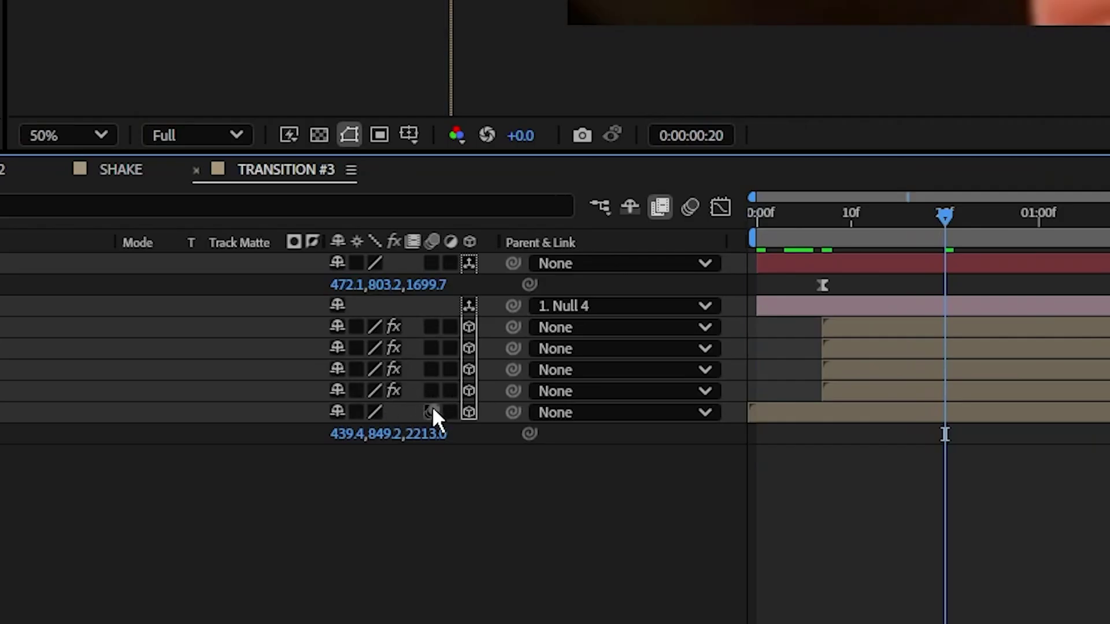
left_click_drag(433, 409, 447, 296)
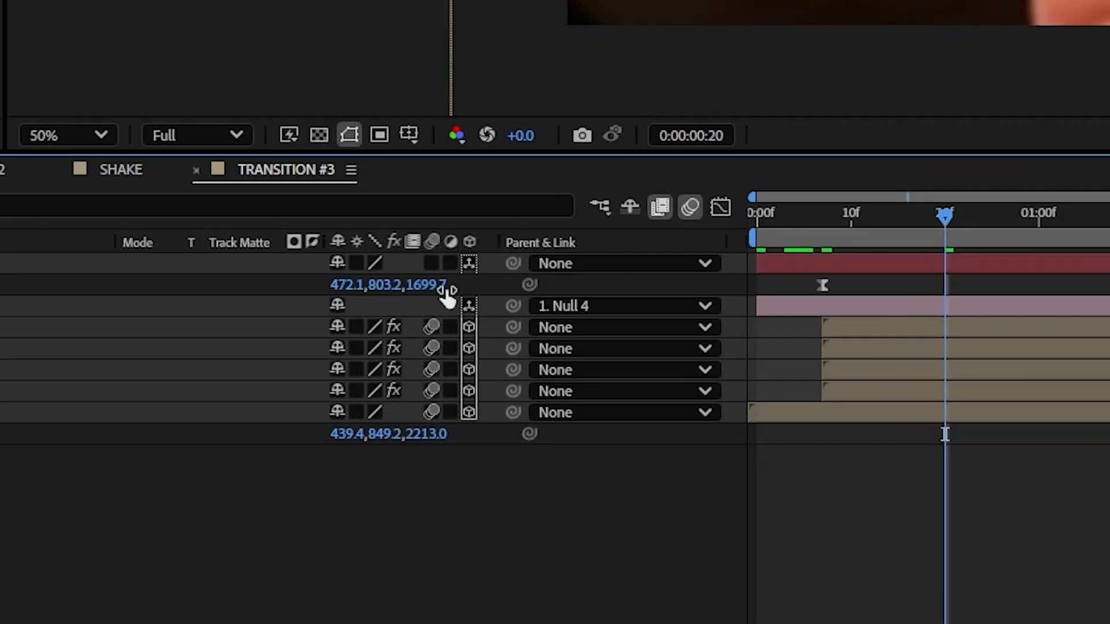
key("space")
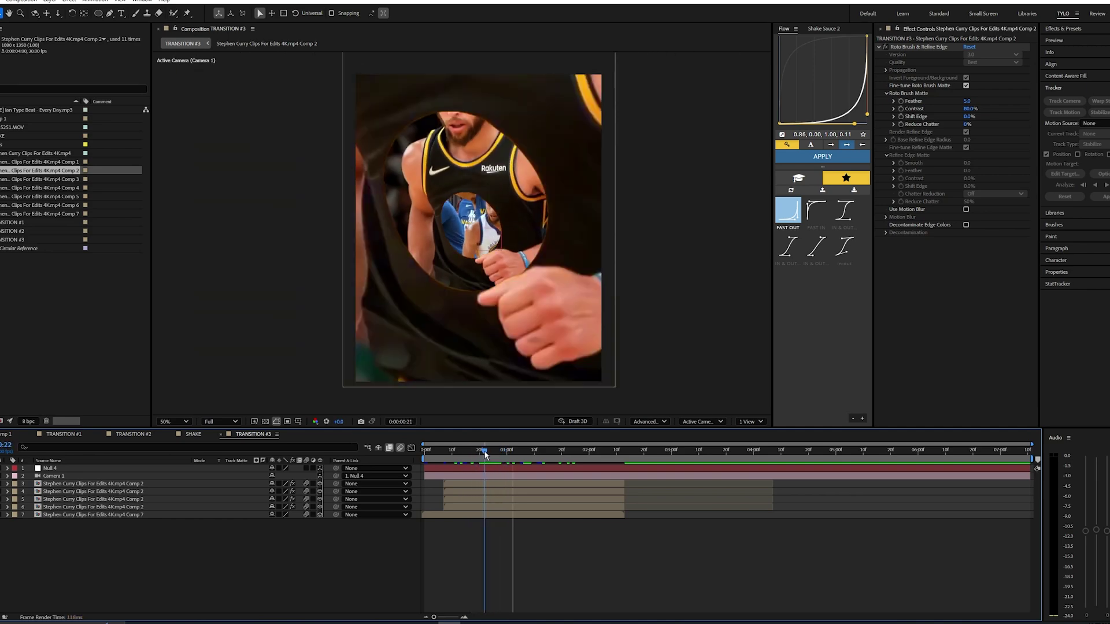
Change the composition's 3D renderer to Classic 3D and play the blurred transition from the start
left_click(402, 447)
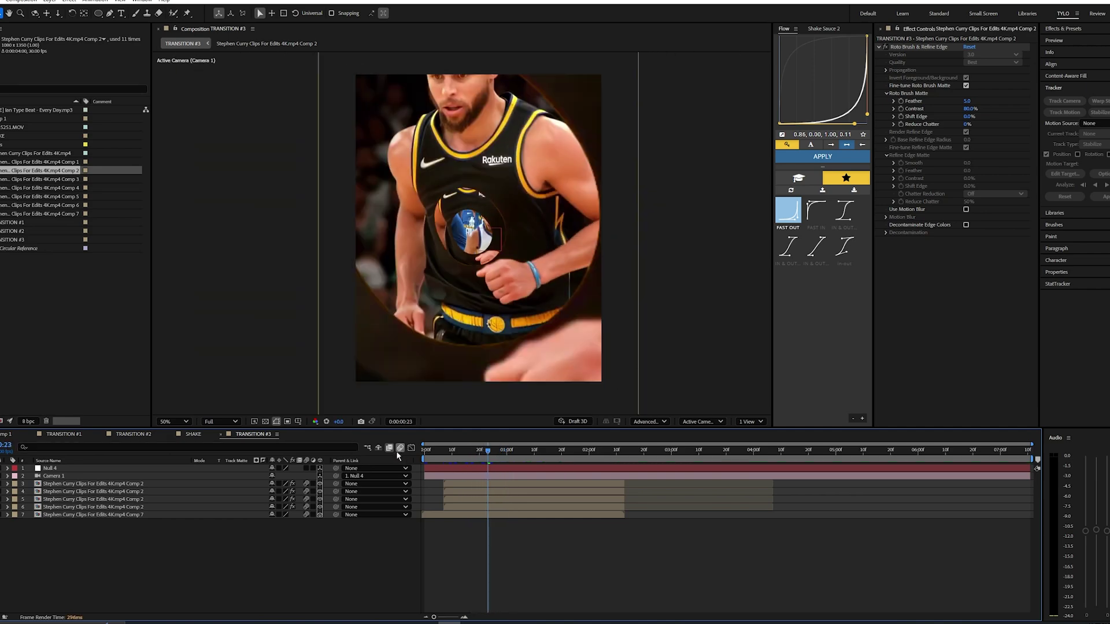
mouse_move(490, 457)
left_mouse_down()
mouse_move(475, 457)
mouse_move(525, 455)
mouse_move(490, 453)
left_mouse_up()
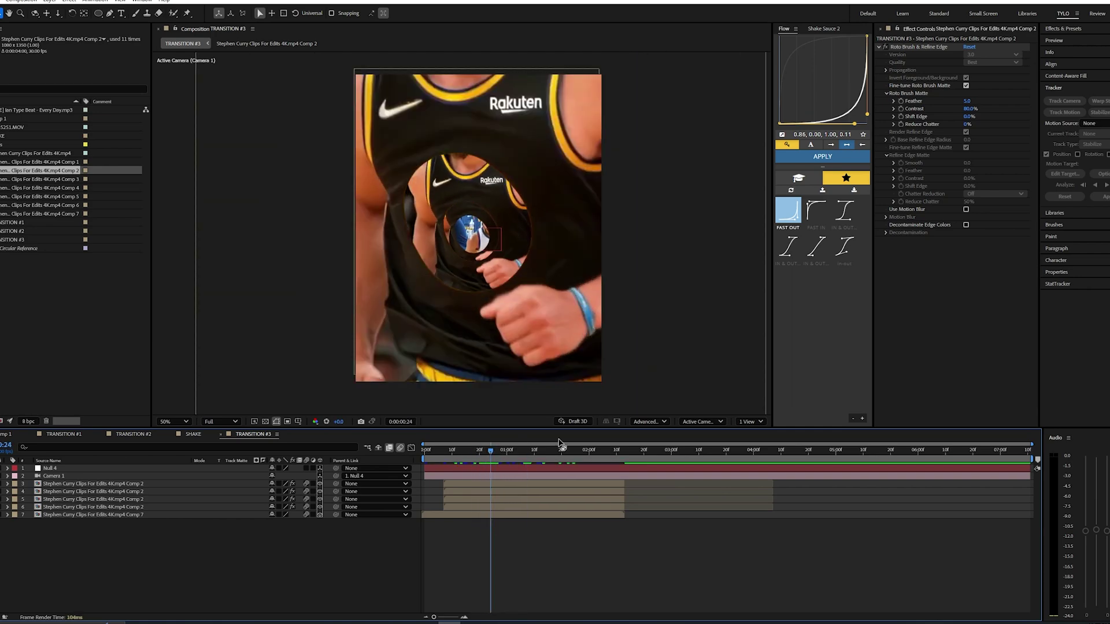
left_click(647, 421)
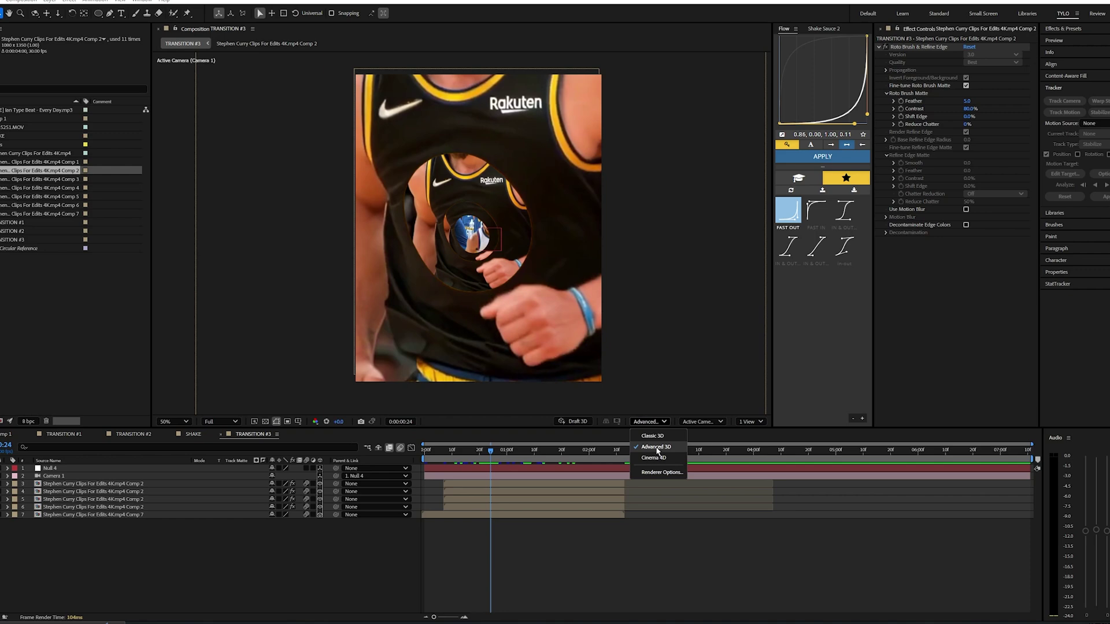
left_click(658, 437)
left_click_drag(493, 450, 424, 453)
key("space")
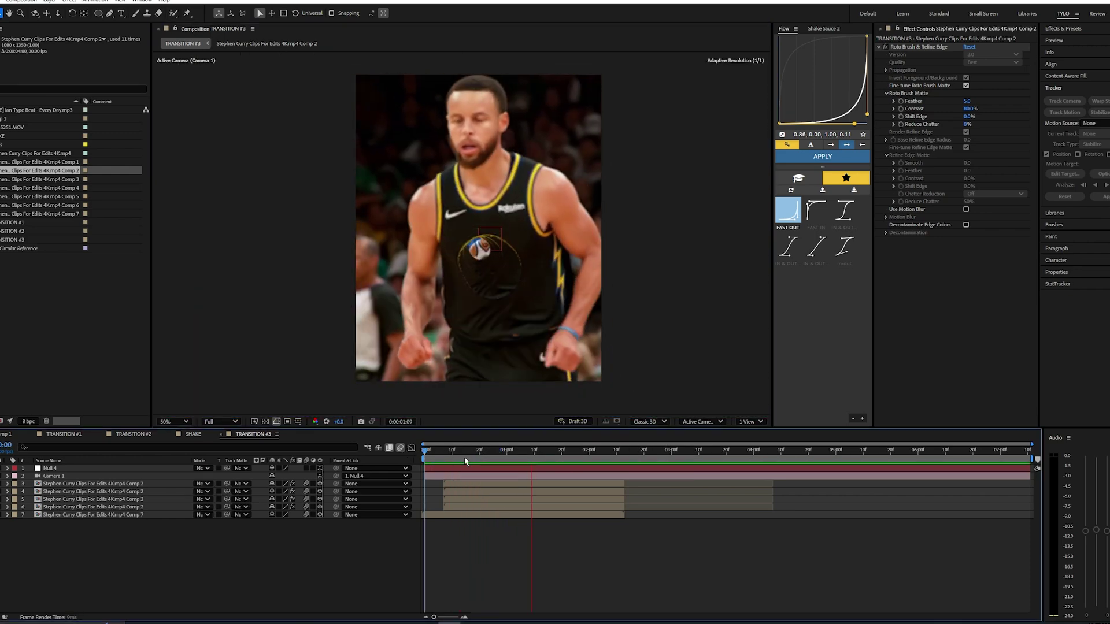
key("space")
key("space")
key("space")
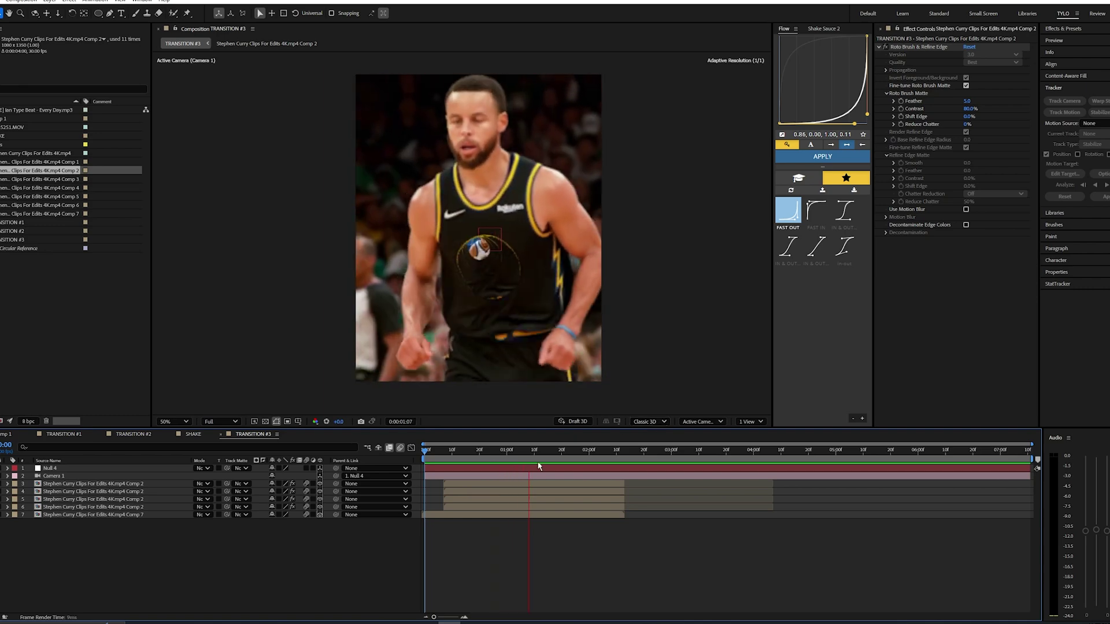
Keep Classic 3D as the renderer, replay the transition, and examine the jersey rings up close at 0:00:01:14
left_click(642, 422)
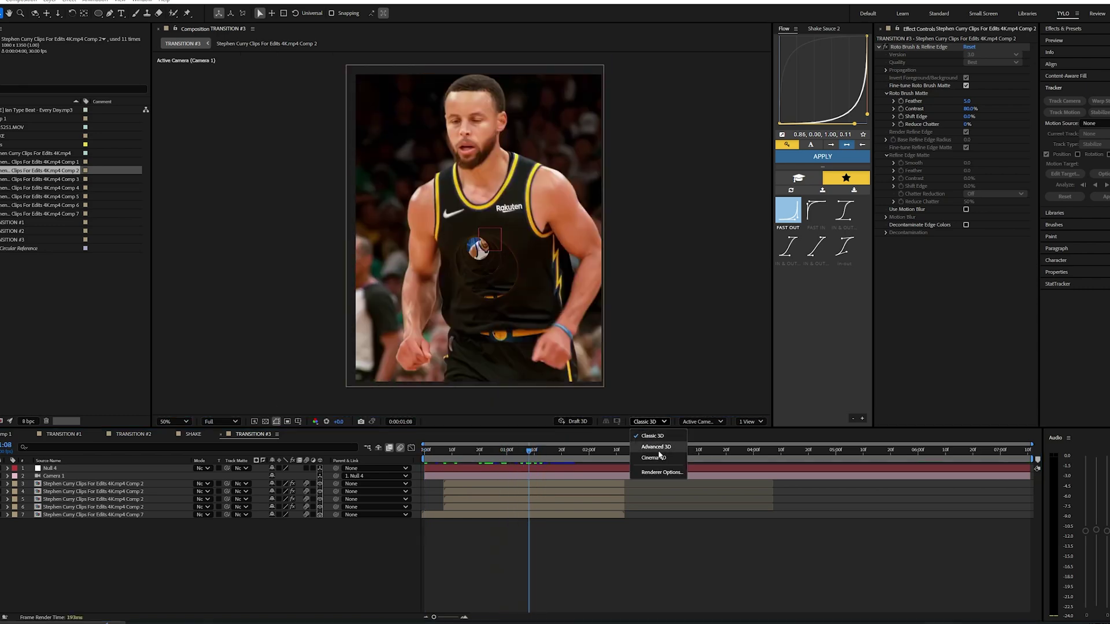
left_click(656, 436)
left_click_drag(496, 452, 424, 461)
key("space")
key("space")
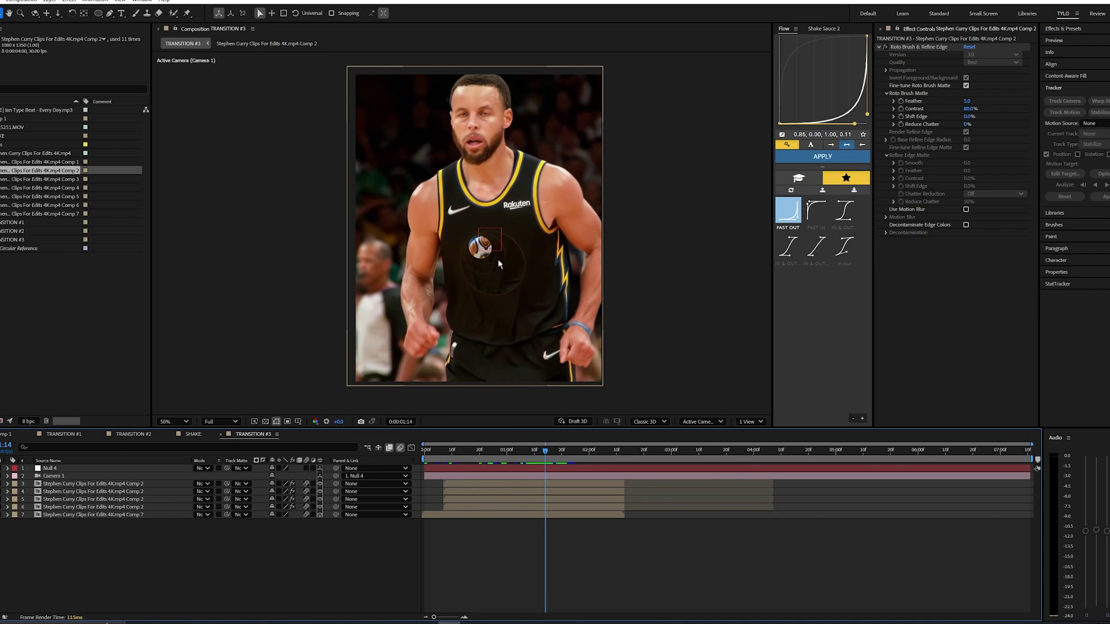
key("period")
key("period")
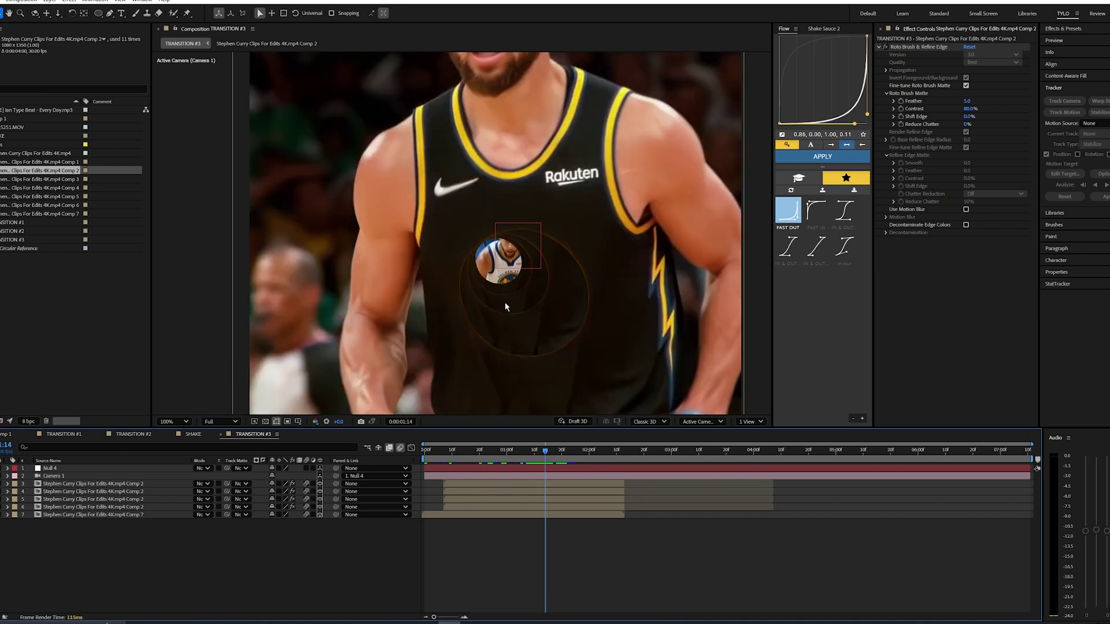
left_click_drag(514, 313, 481, 280)
Duplicate the topmost Comp 2 layer with the time at 0:00:01:08
left_click(545, 484)
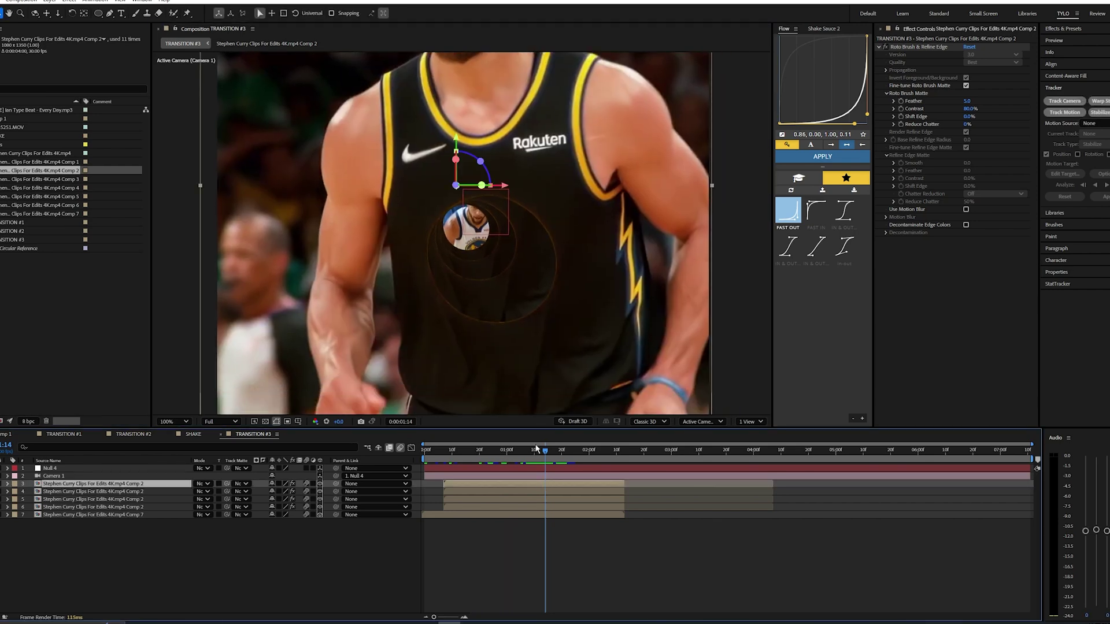
key("Page_Up")
key("Page_Up")
key("Page_Up")
key("Page_Up")
key("Page_Up")
key("Page_Up")
key("ctrl+d")
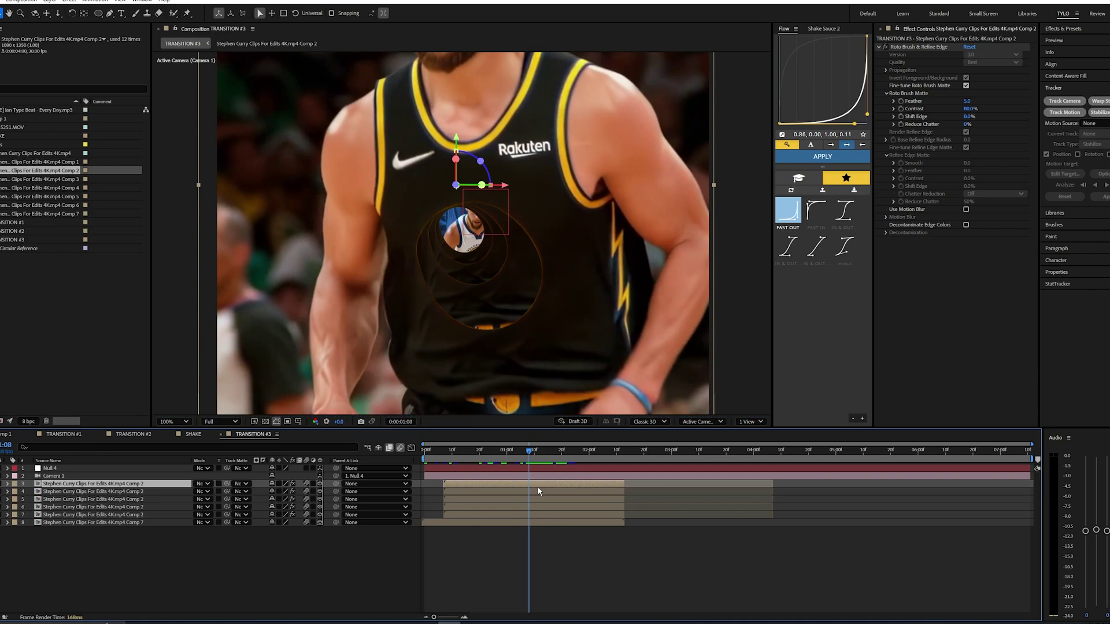
Remove the Roto Brush & Refine Edge effect from the lower of the two duplicates and preview the result
left_click(536, 491)
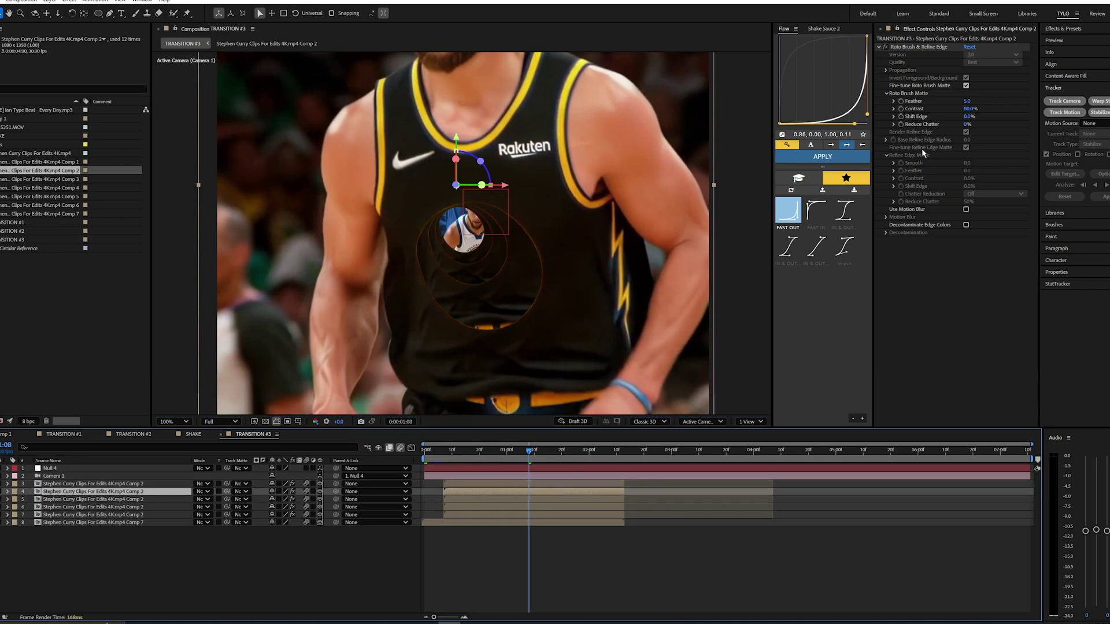
left_click(909, 47)
key("Delete")
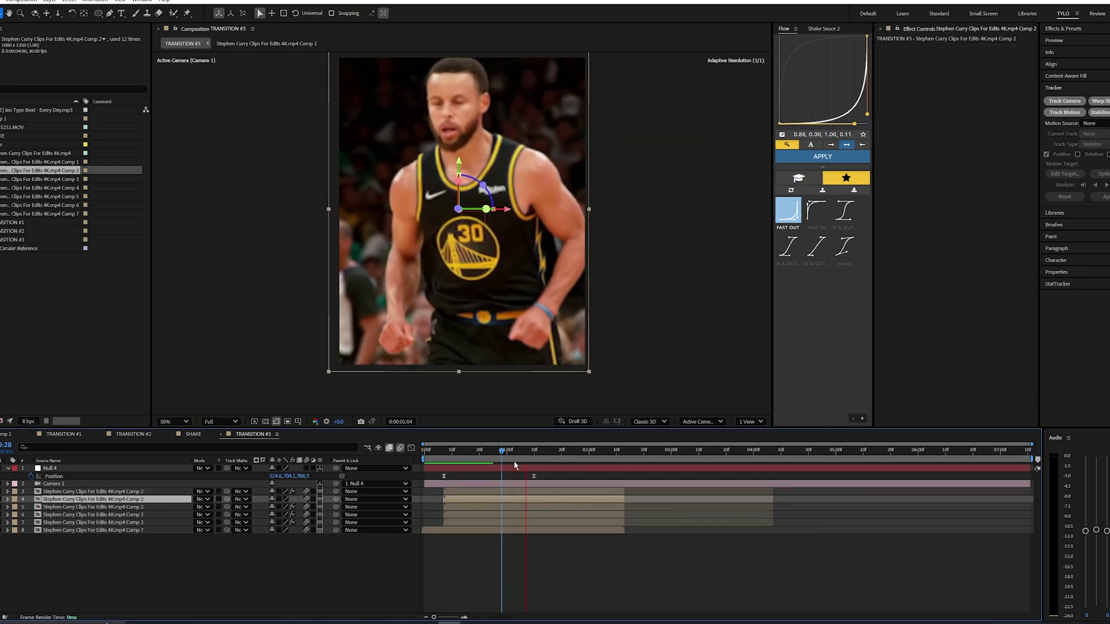
left_click_drag(515, 463, 519, 465)
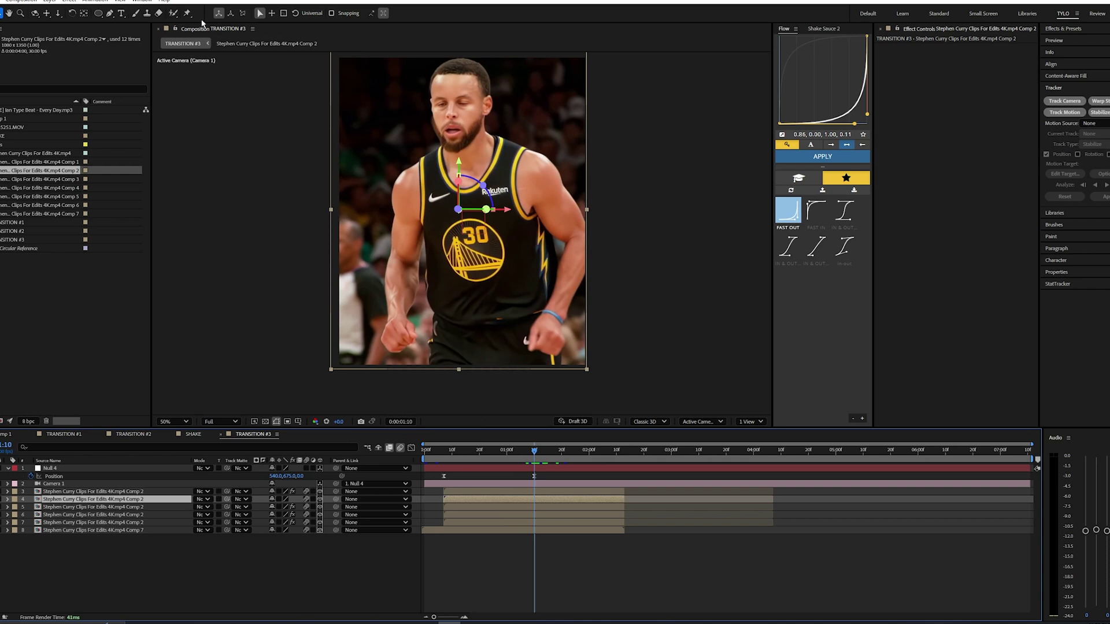
Draw an elliptical mask around the jersey logo on the lower duplicate Comp 2 layer at 0:00:01:10 and track the mask forward
left_click(98, 14)
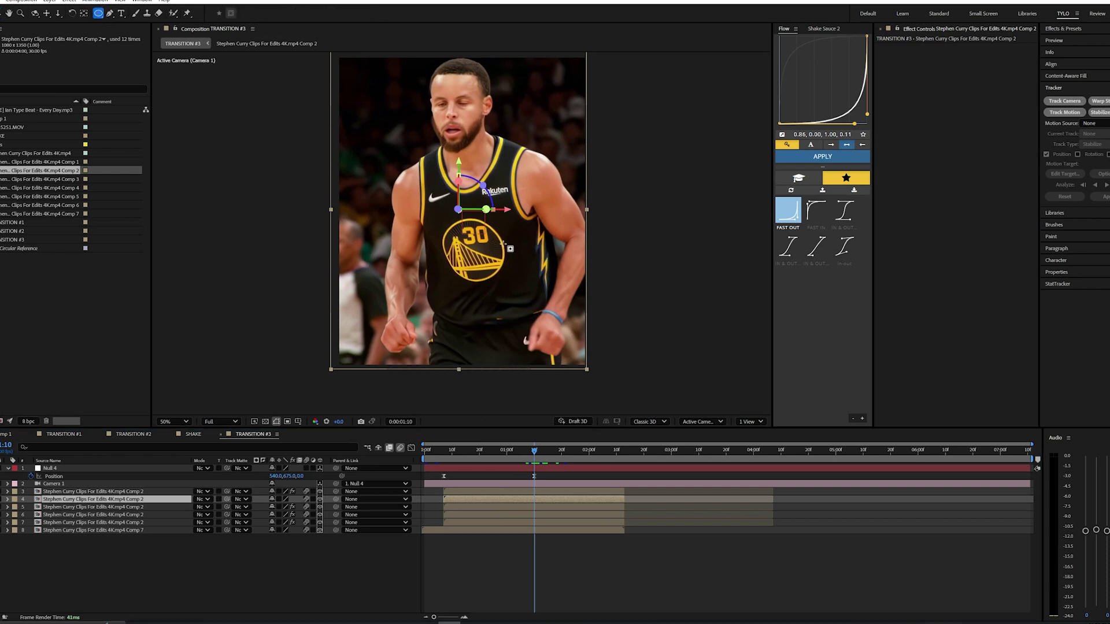
left_click_drag(433, 213, 519, 293)
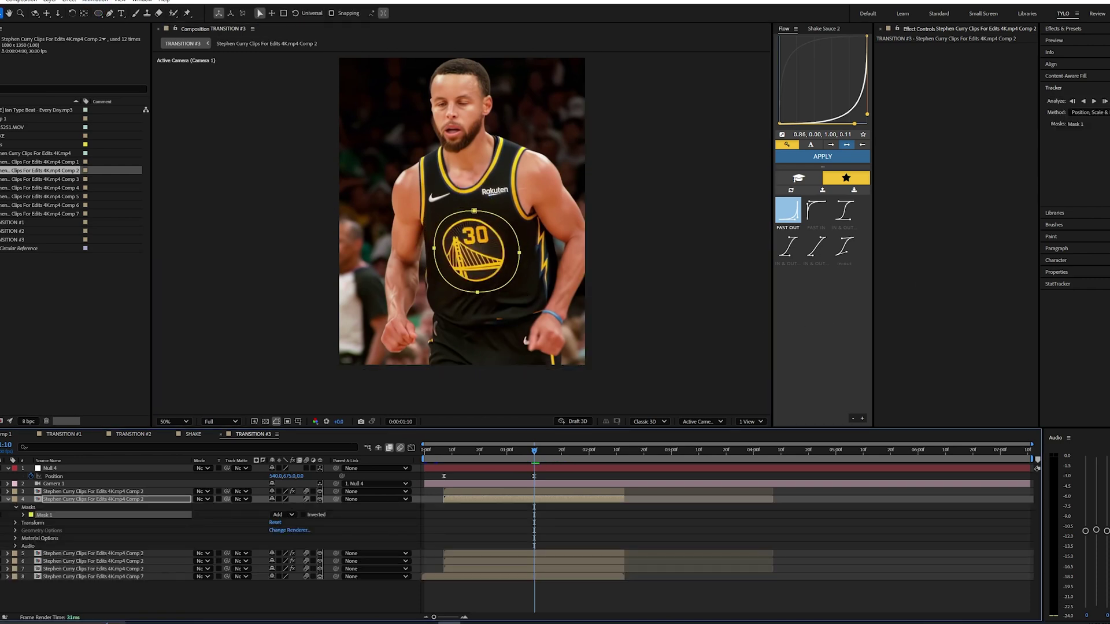
left_click(1094, 102)
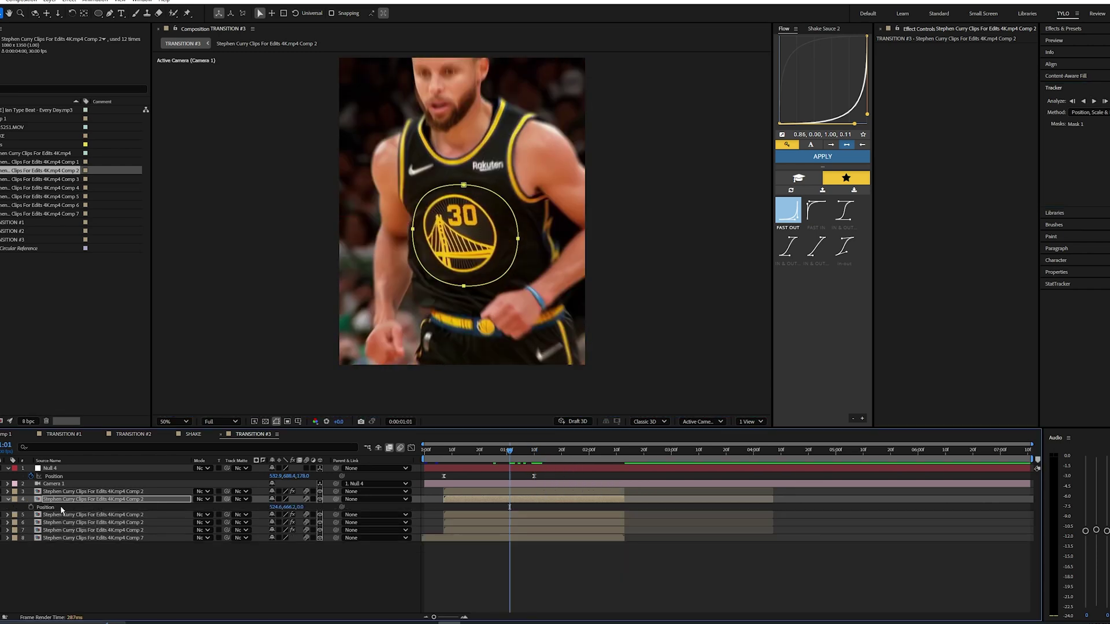
Add a Position keyframe to the masked logo layer and move it to about 0:00:01:14
left_click(61, 508)
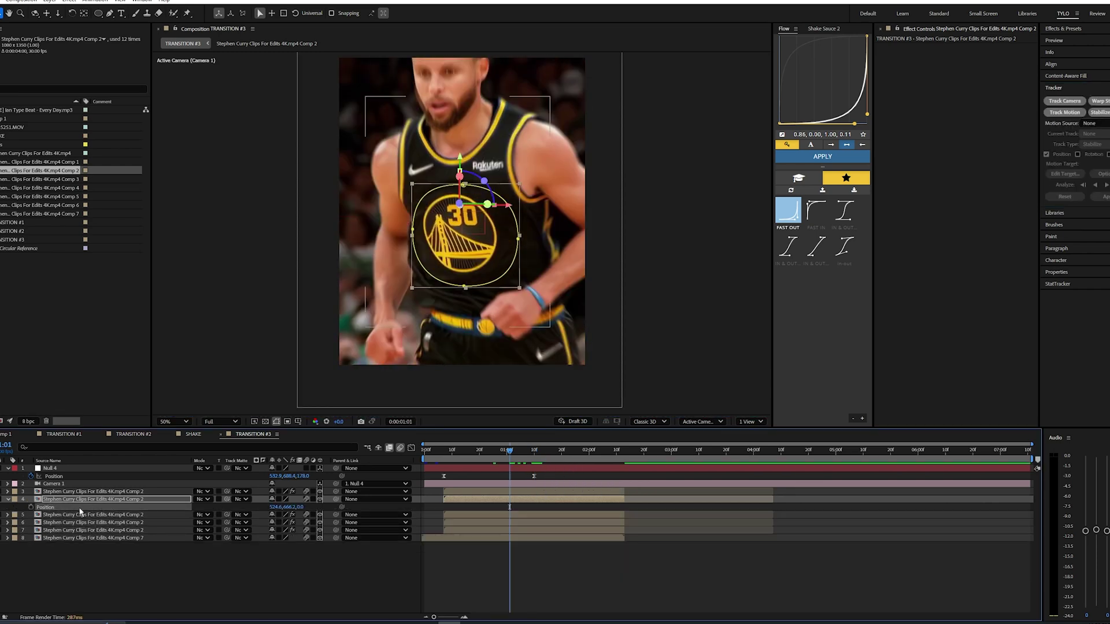
left_click(523, 507)
left_click(519, 498)
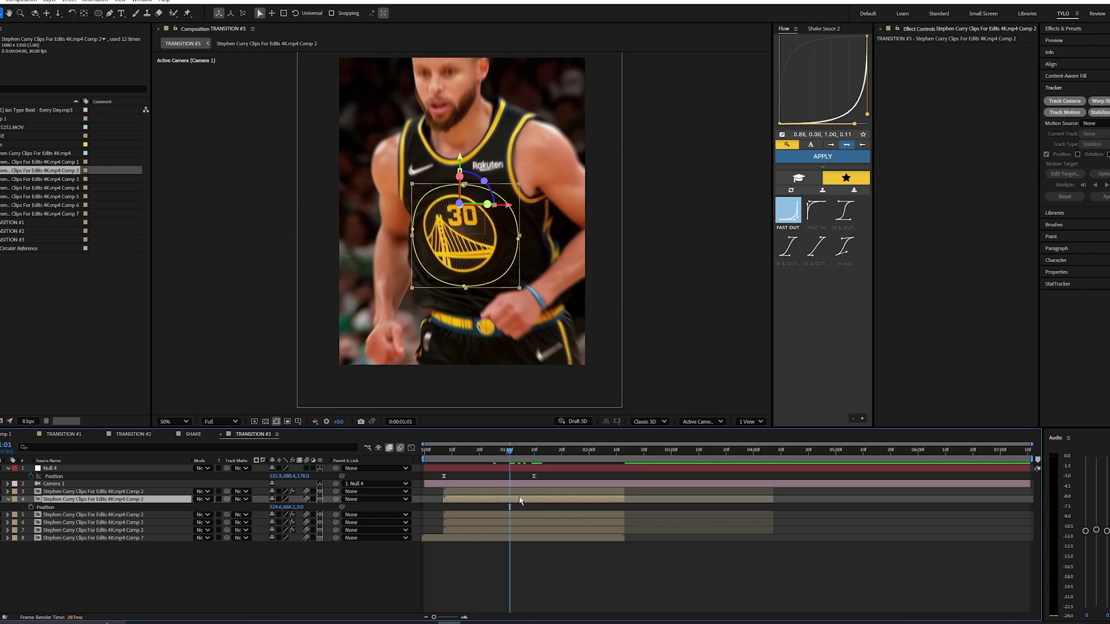
left_click(31, 507)
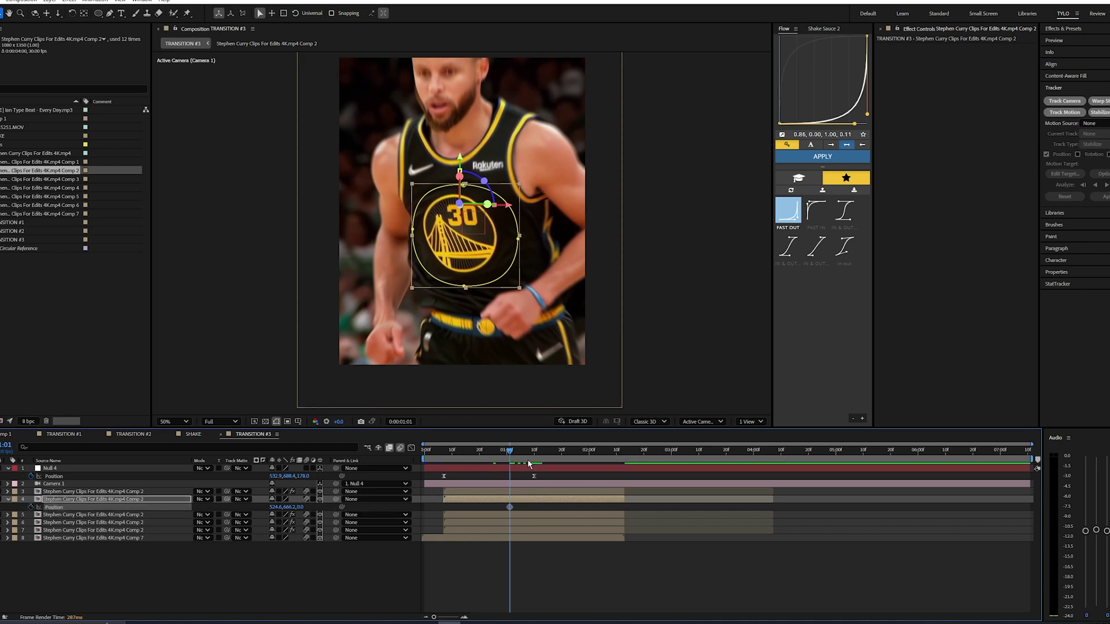
left_click_drag(517, 453, 510, 453)
left_click_drag(510, 506, 544, 507)
Lower the masked logo layer to a Y position of 1053.2 at 0:00:01:00
left_click_drag(545, 454, 506, 462)
left_click(486, 508)
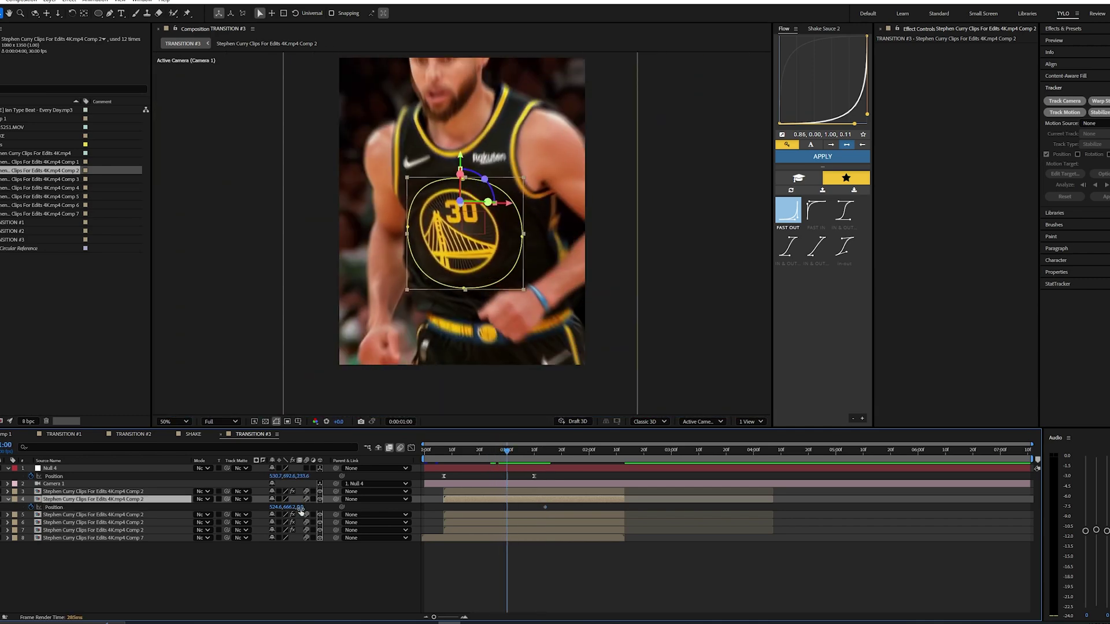
left_click_drag(292, 507, 487, 510)
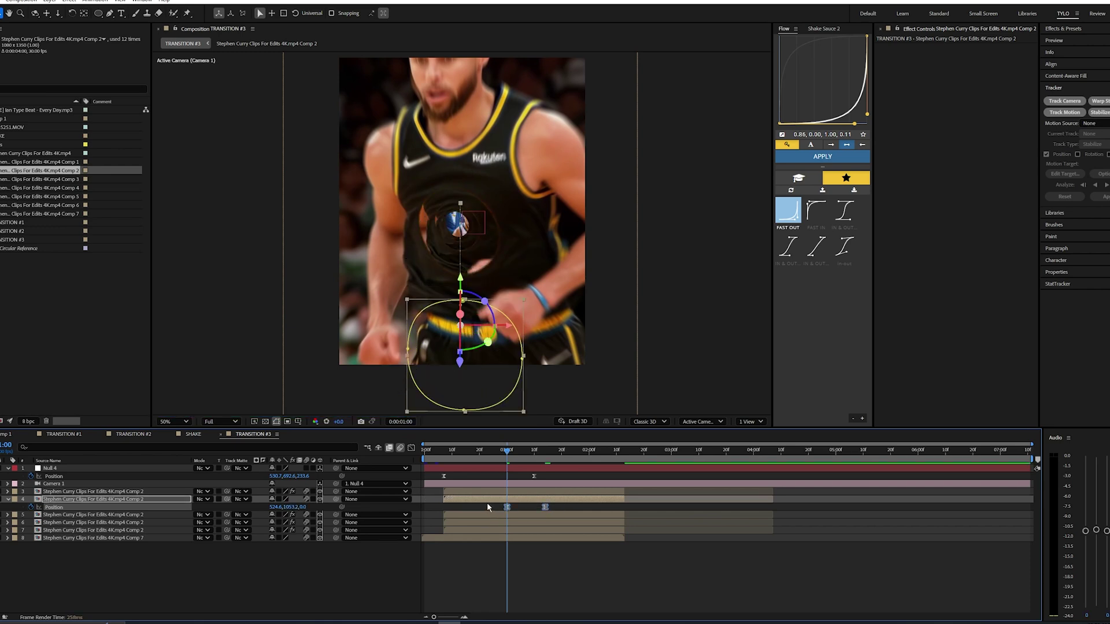
Ease the logo layer's two Position keyframes, shape their speed graph into a sharp central peak, and preview the animation
left_click(412, 448)
key("=")
left_click(505, 590)
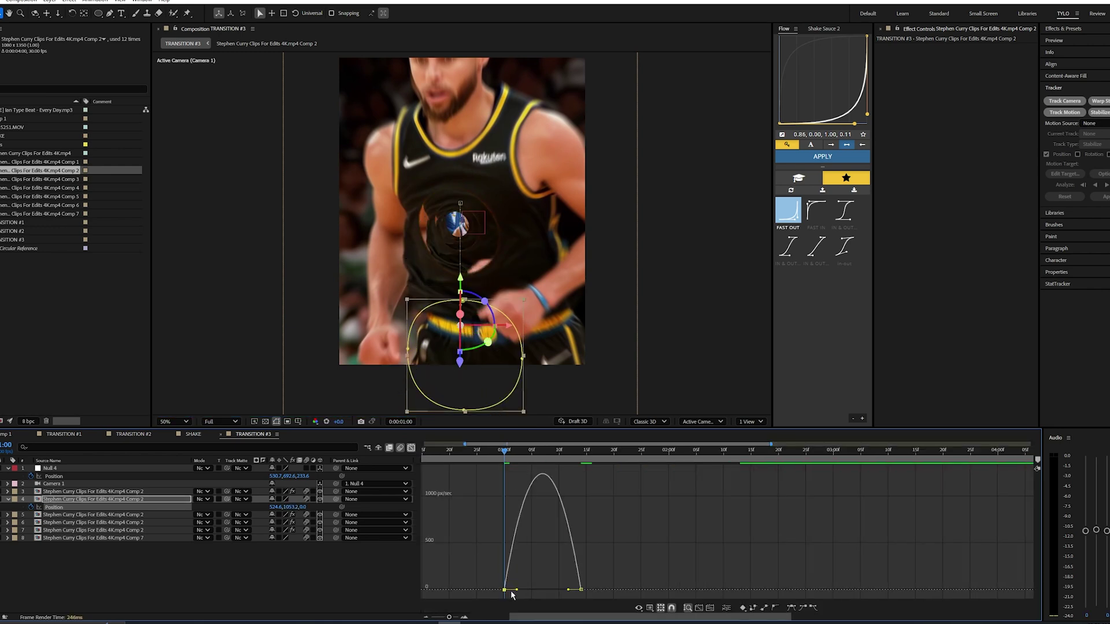
left_click_drag(516, 589, 556, 589)
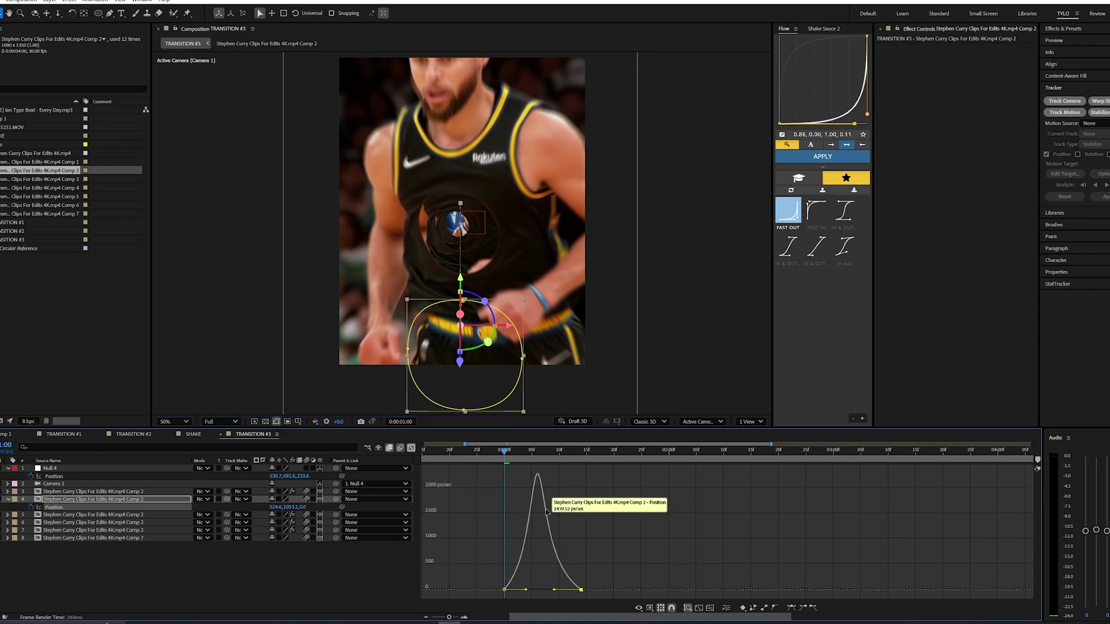
key("space")
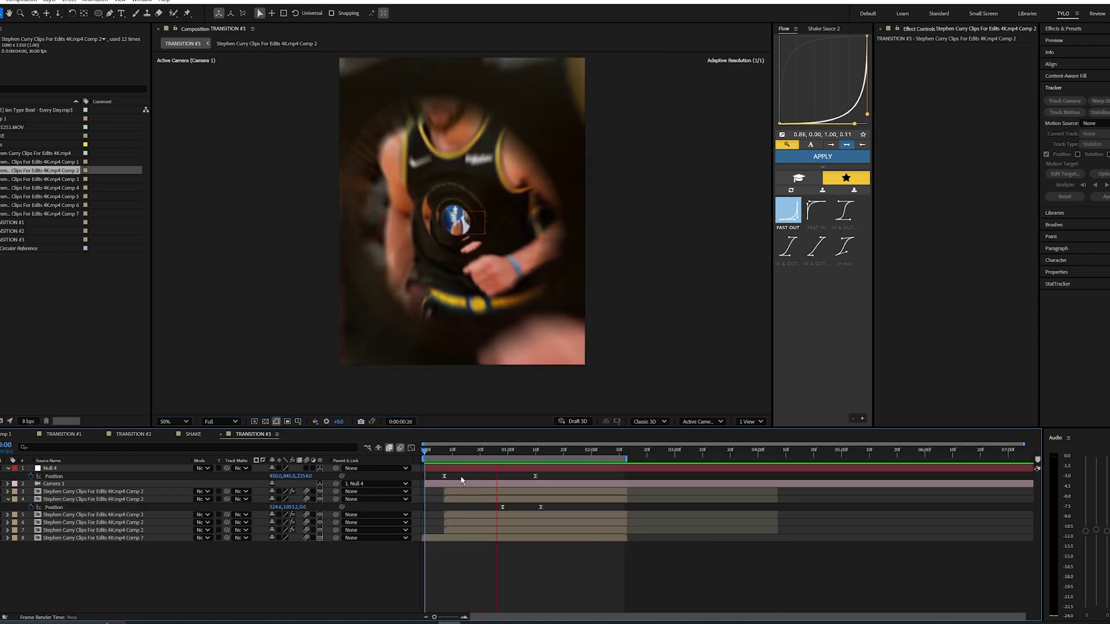
left_click(504, 455)
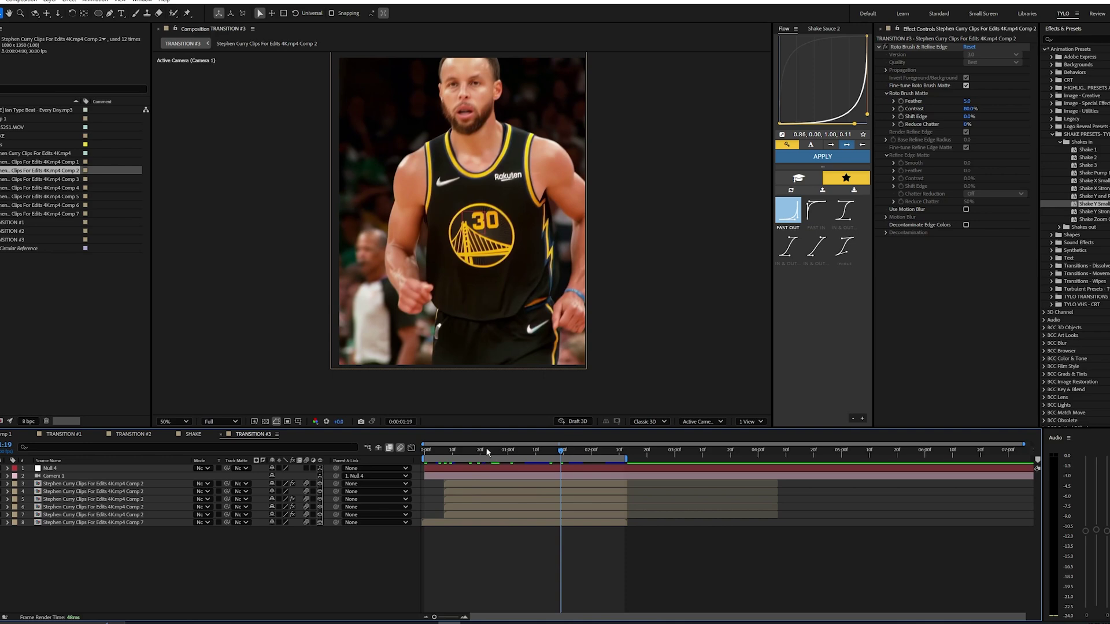
Pre-compose all layers of TRANSITION #3, from the null down to the Comp 7 clip, into Pre-comp 1
left_click(488, 453)
left_click(497, 523)
right_click(490, 467)
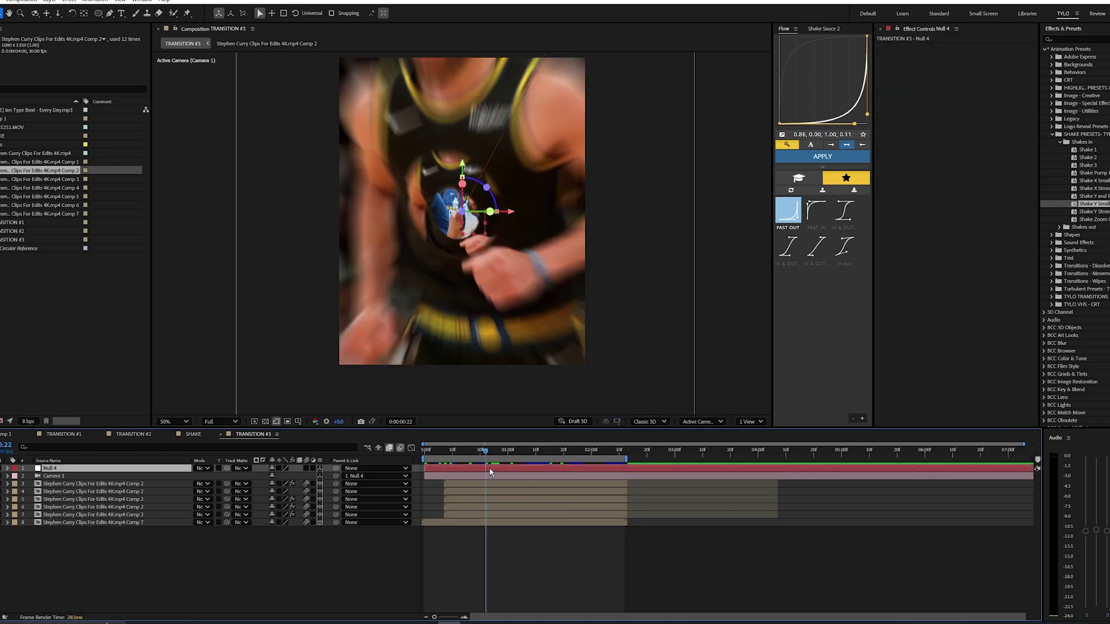
left_click(492, 524)
left_click(460, 469, "shift")
right_click(459, 467)
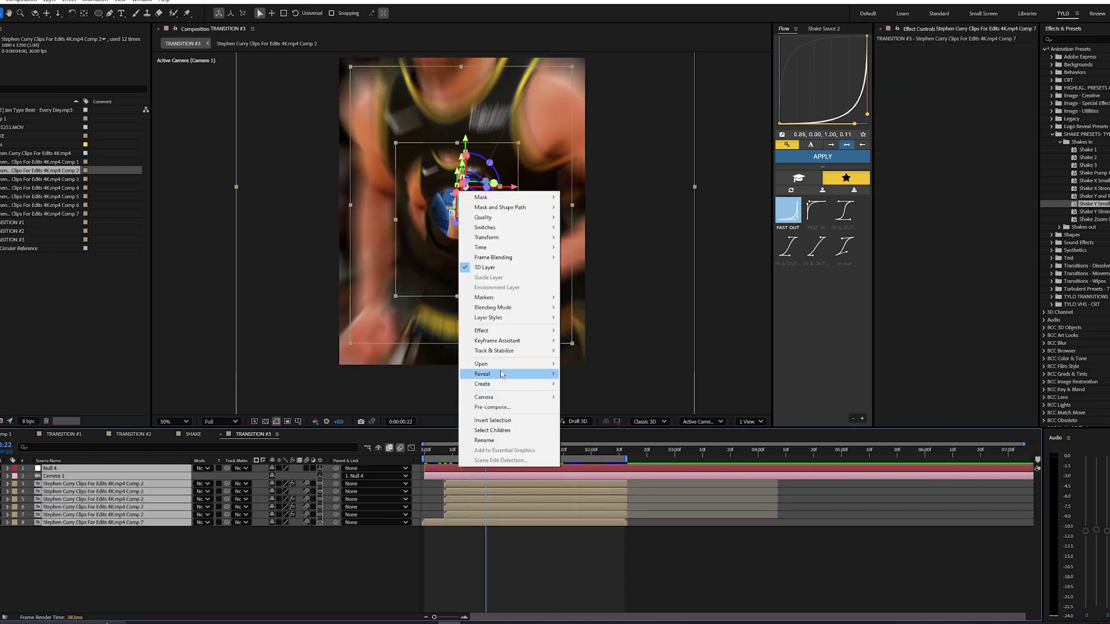
left_click(501, 407)
left_click(595, 382)
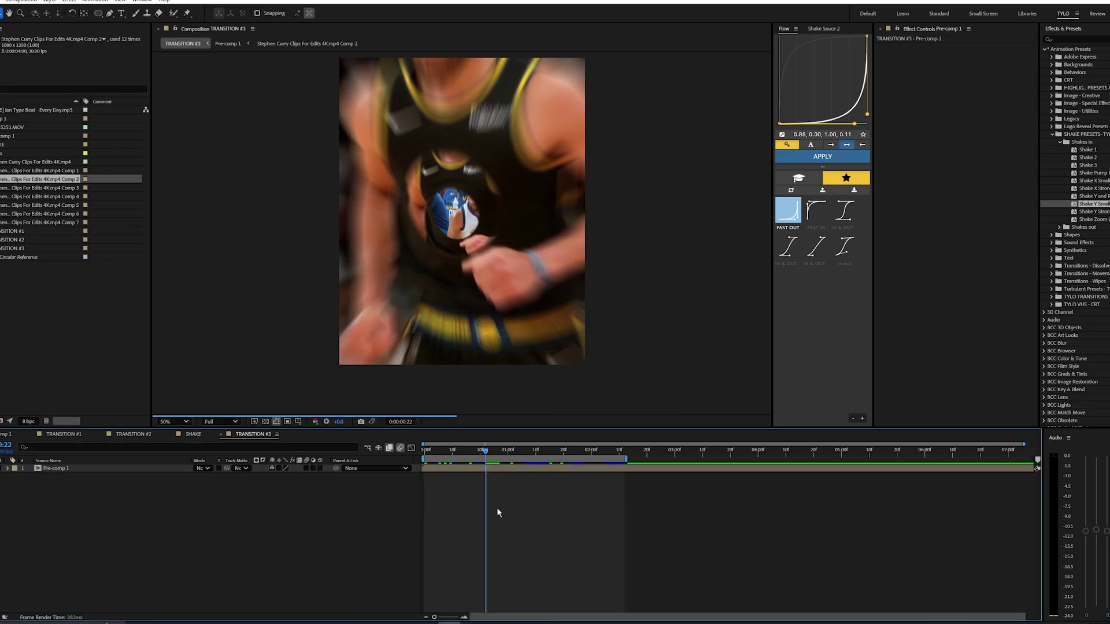
Add an adjustment layer above Pre-comp 1, start it at about 0:00:01:01, and apply the Shake Y Small preset
left_click(494, 467)
mouse_move(490, 449)
left_mouse_down()
mouse_move(518, 450)
mouse_move(478, 450)
mouse_move(508, 450)
mouse_move(496, 450)
left_mouse_up()
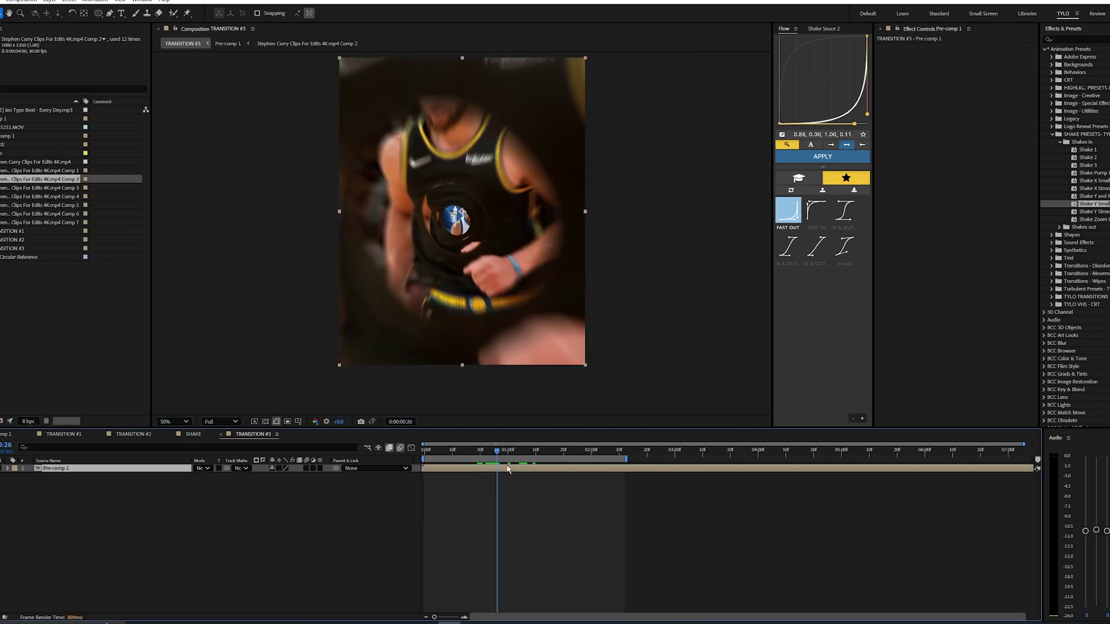
key("Page_Down")
key("ctrl+alt+y")
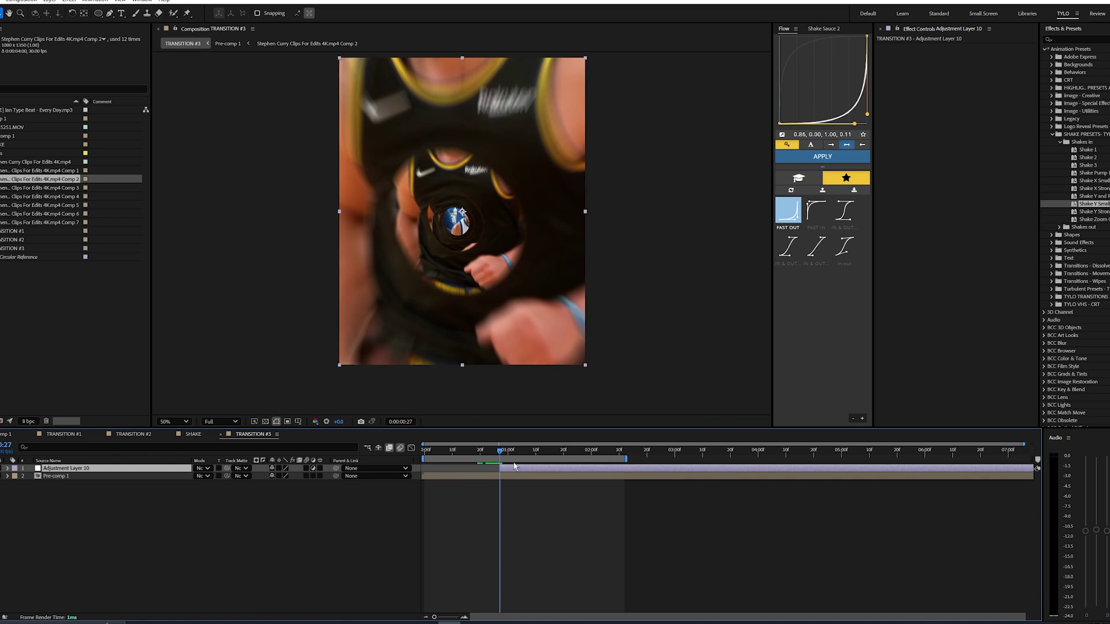
left_click_drag(510, 469, 519, 471)
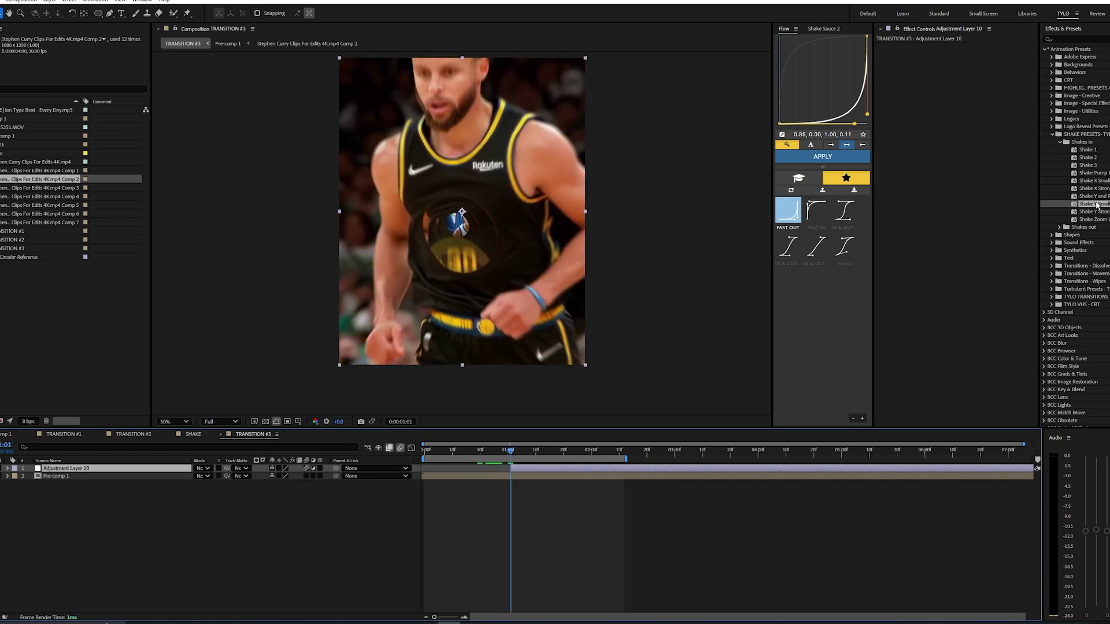
left_click_drag(1096, 204, 947, 194)
Play the transition from the start and examine the frame edges of the zoom at 0:00:00:13
key("Home")
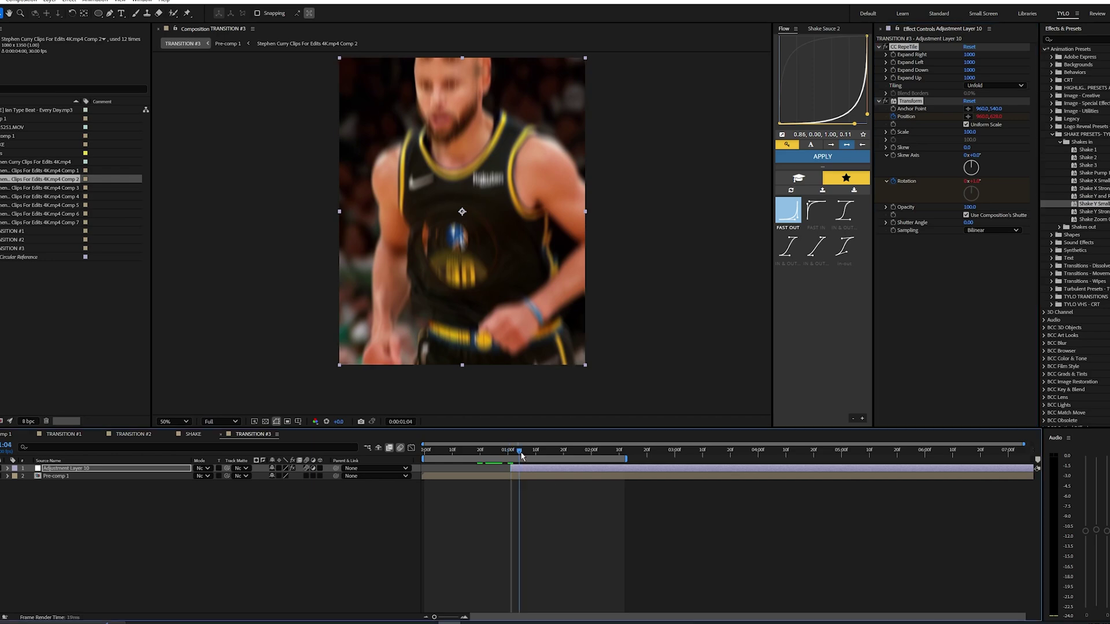
key("space")
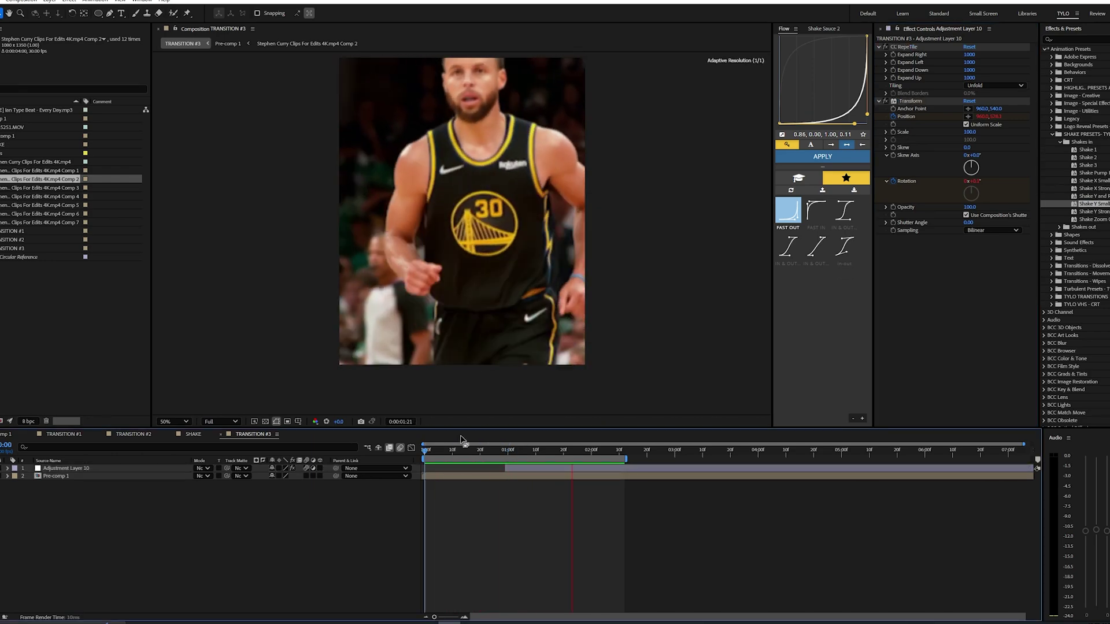
left_click(480, 450)
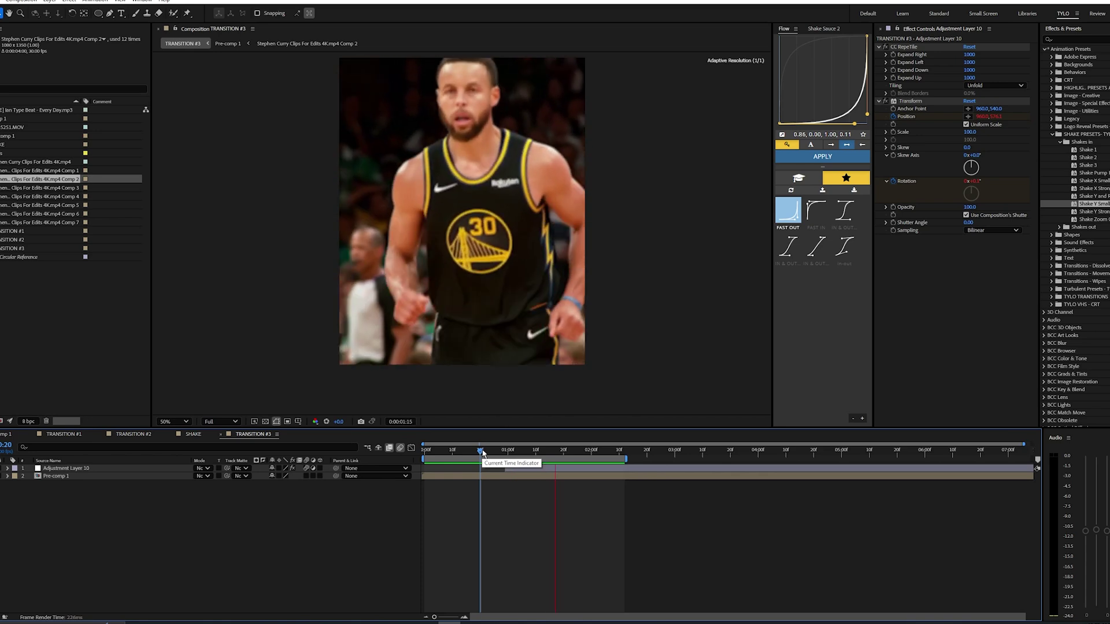
mouse_move(482, 453)
left_mouse_down()
mouse_move(447, 453)
mouse_move(462, 452)
left_mouse_up()
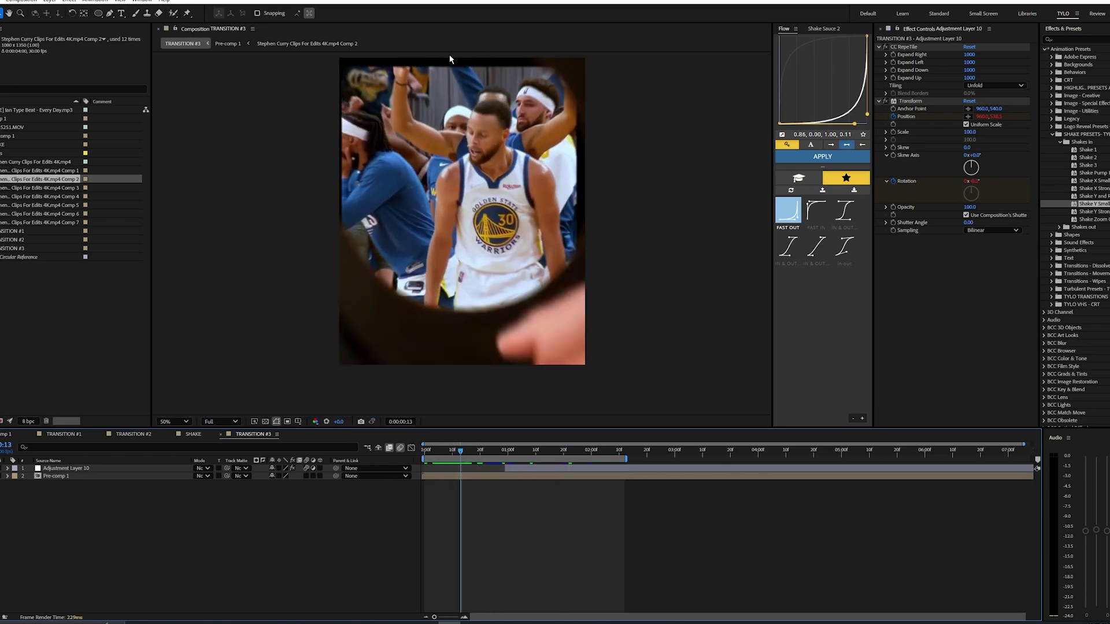
left_click(454, 88)
Open Pre-comp 1 and apply the Motion Tile effect to the Comp 7 clip layer
double_click(456, 479)
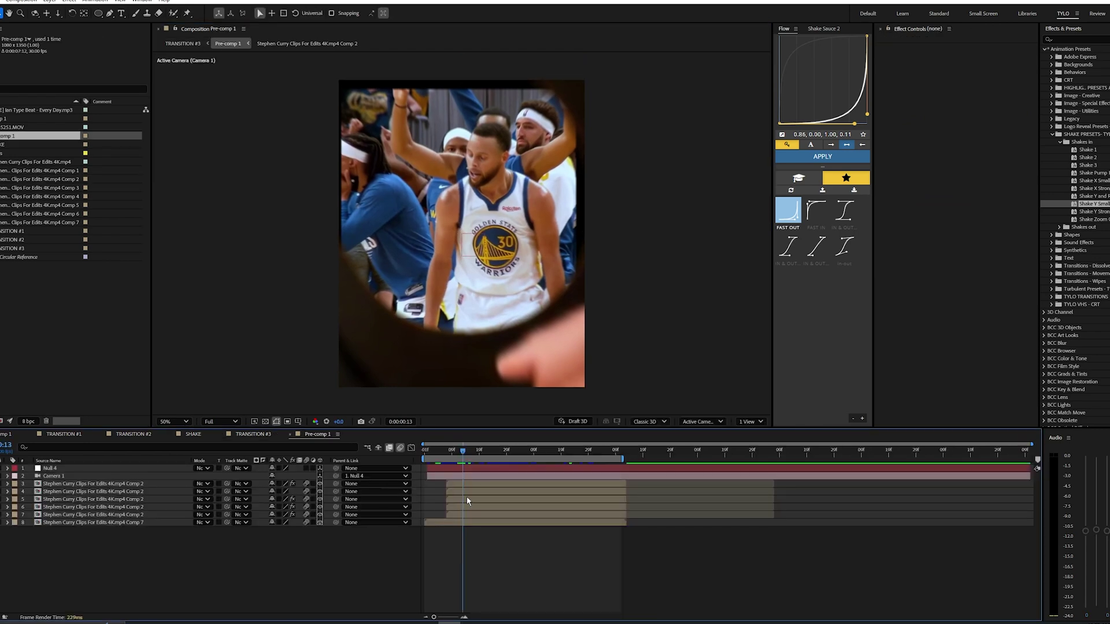
left_click(454, 523)
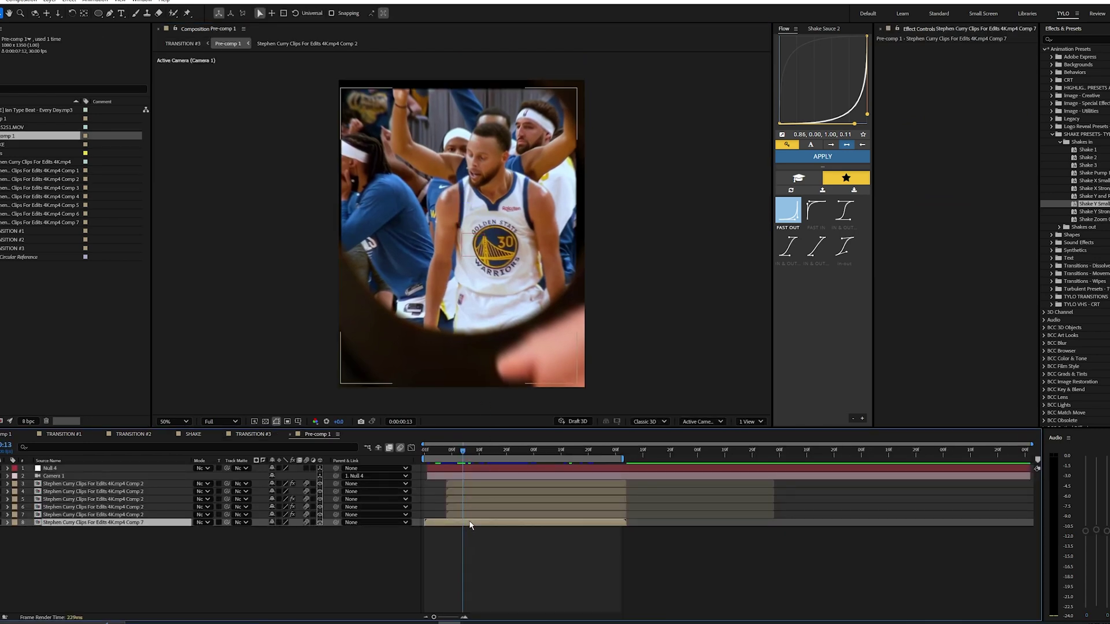
left_click(1056, 37)
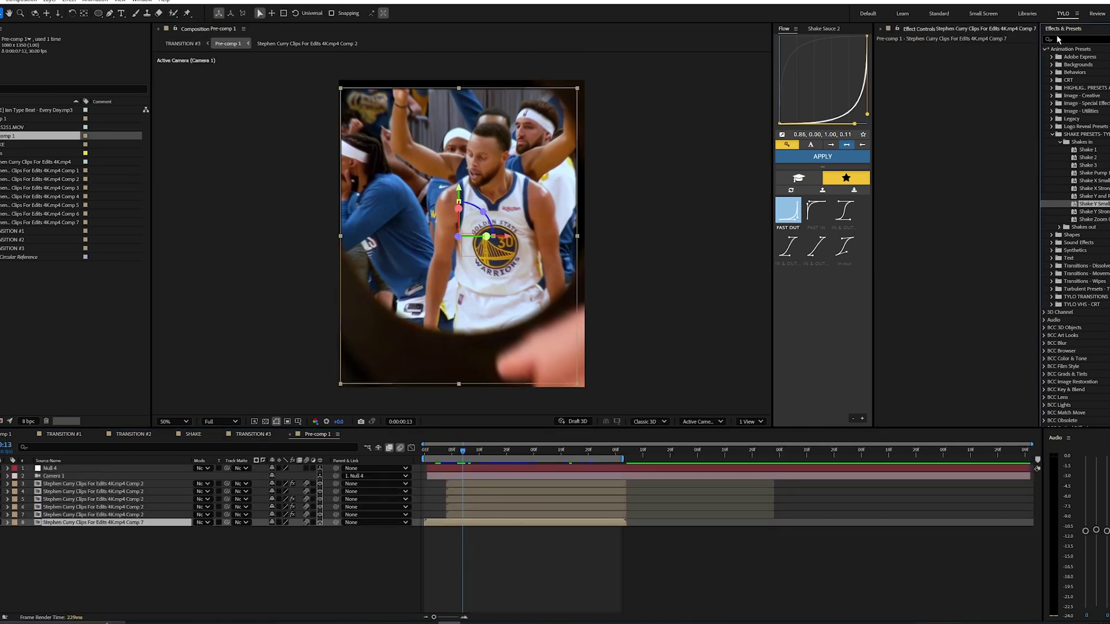
type("motion")
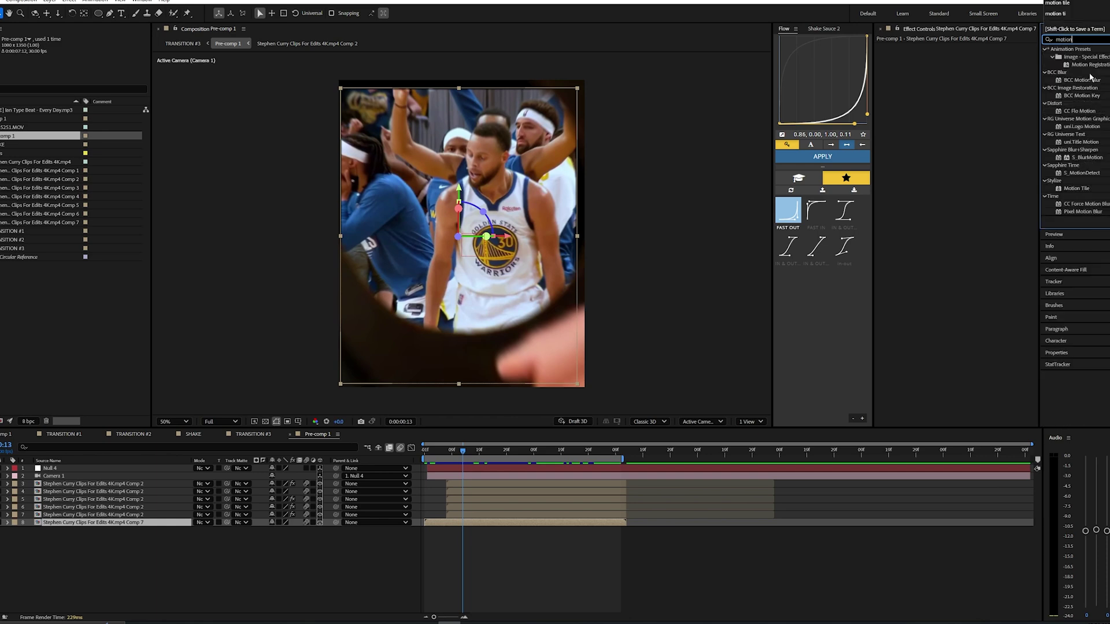
left_click_drag(1076, 188, 883, 169)
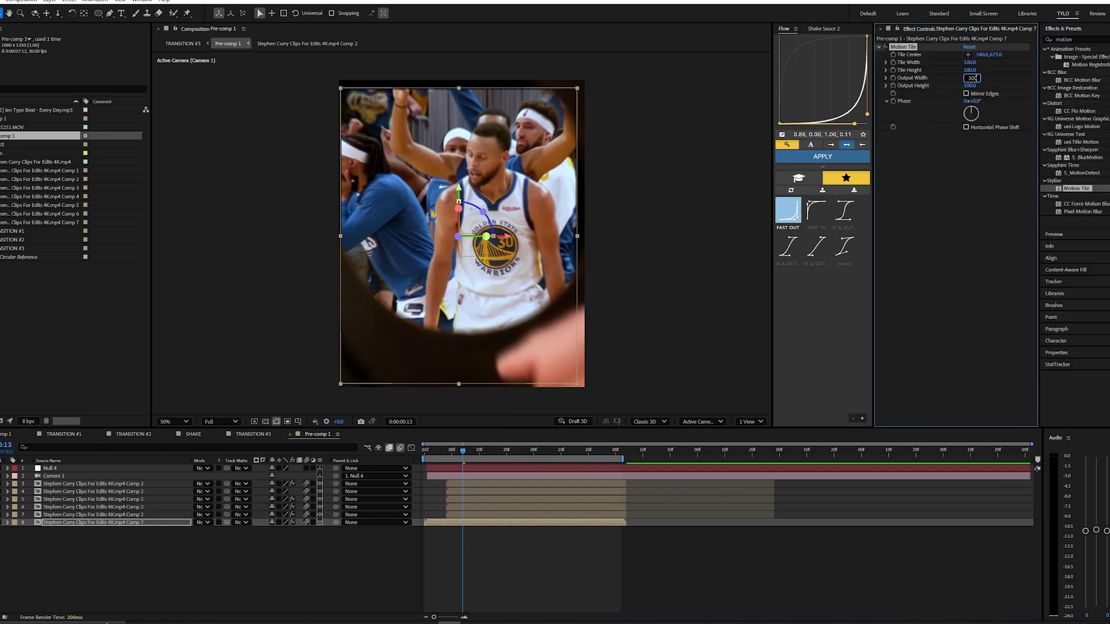
Set Motion Tile's output width and output height to 300 and turn on Mirror Edges
key("Return")
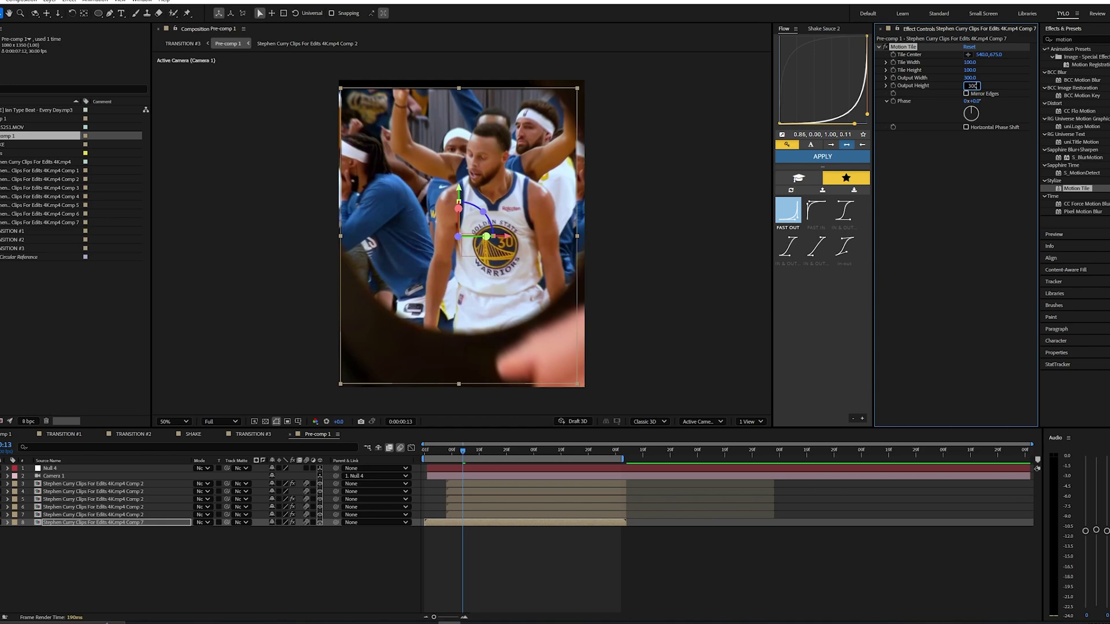
key("Return")
left_click(965, 94)
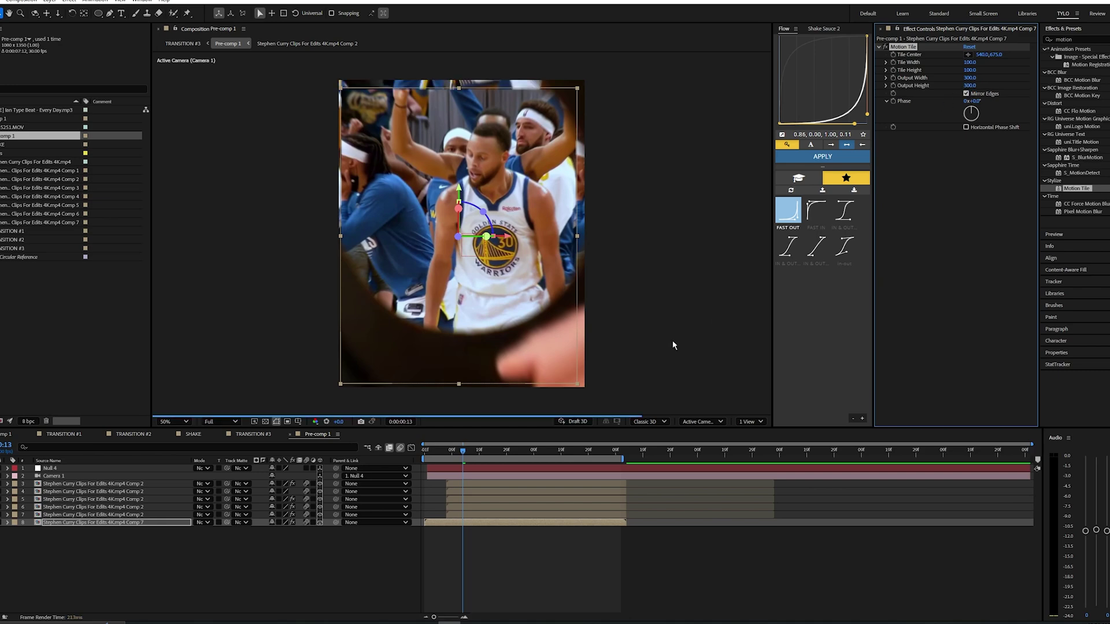
Preview Pre-comp 1 from the start and return to the TRANSITION #3 composition
left_click(493, 574)
left_click_drag(458, 457, 422, 456)
key("space")
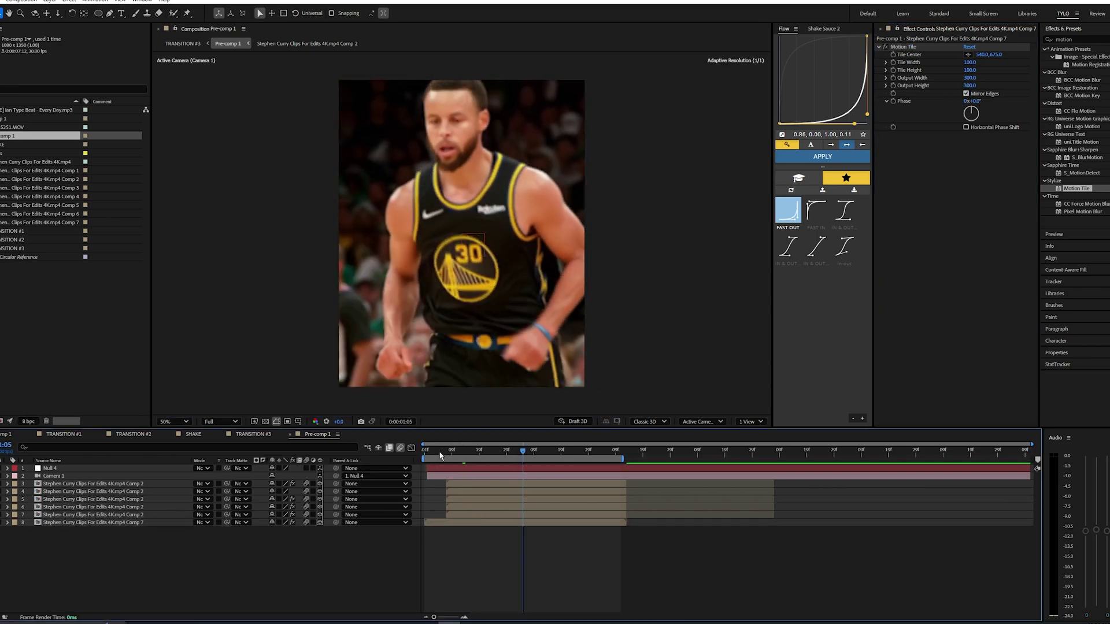
left_click(259, 435)
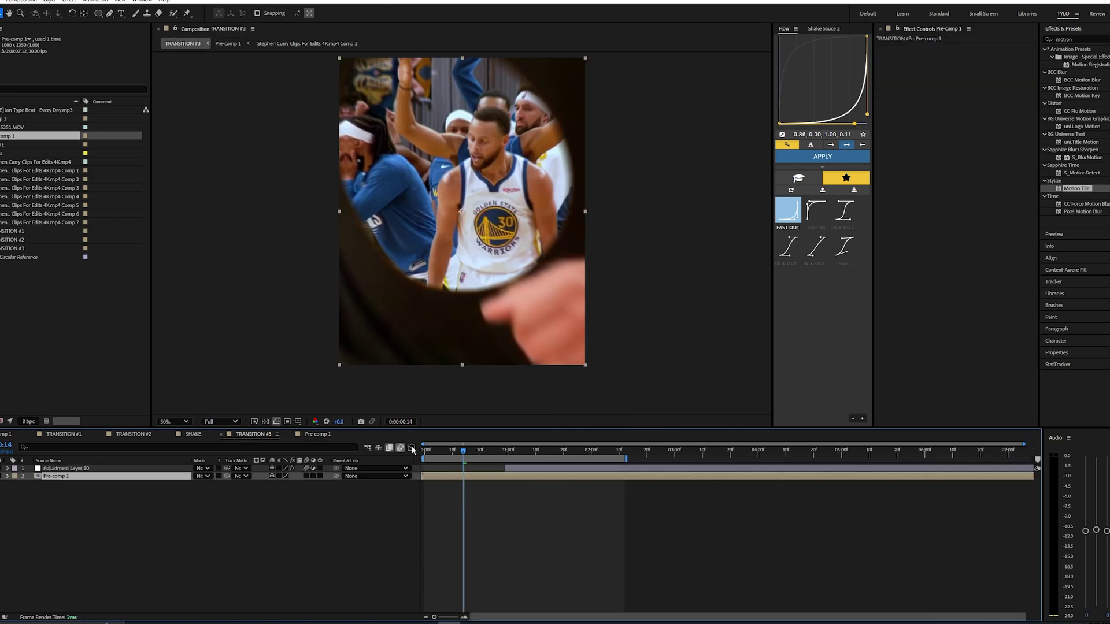